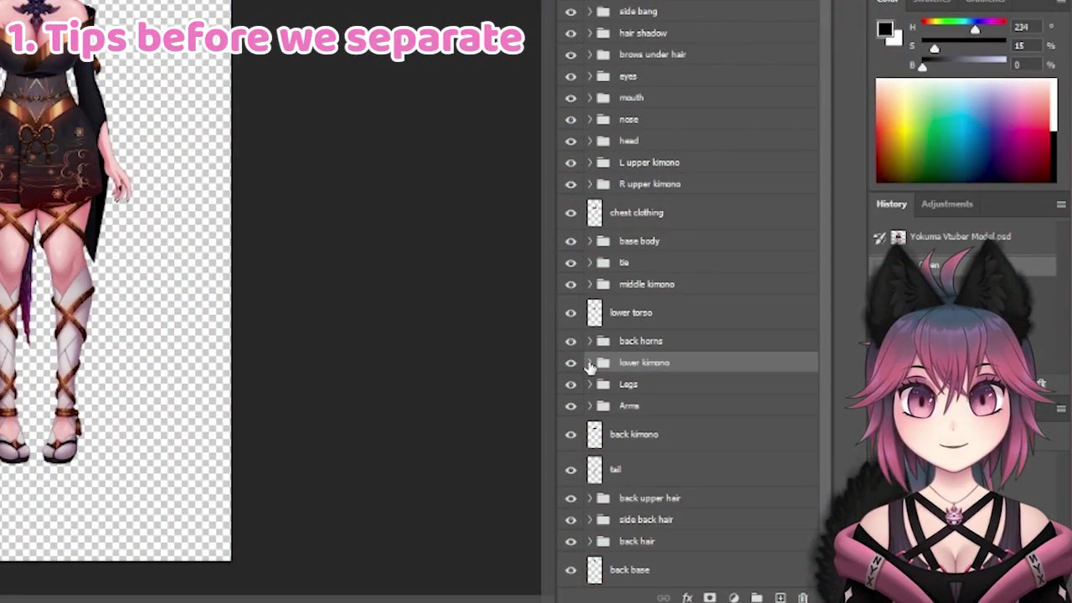
# Step: Expand the lower kimono group with its L Lower Kimono and R lower Kimono subgroups to examine their layers
pyautogui.click(591, 363)
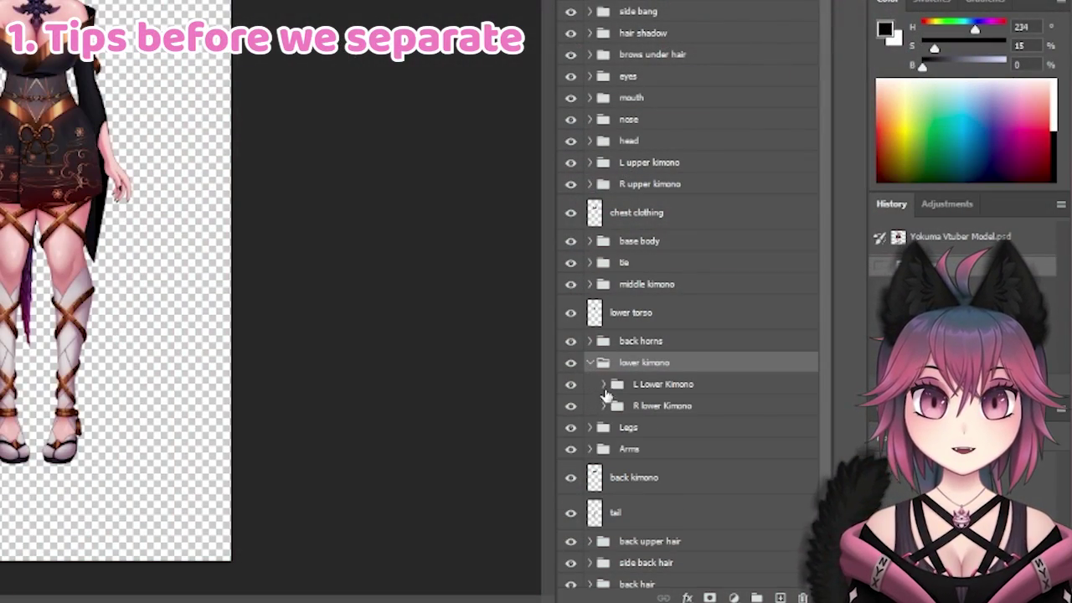
pyautogui.click(603, 384)
pyautogui.scroll(-4, 606, 402)
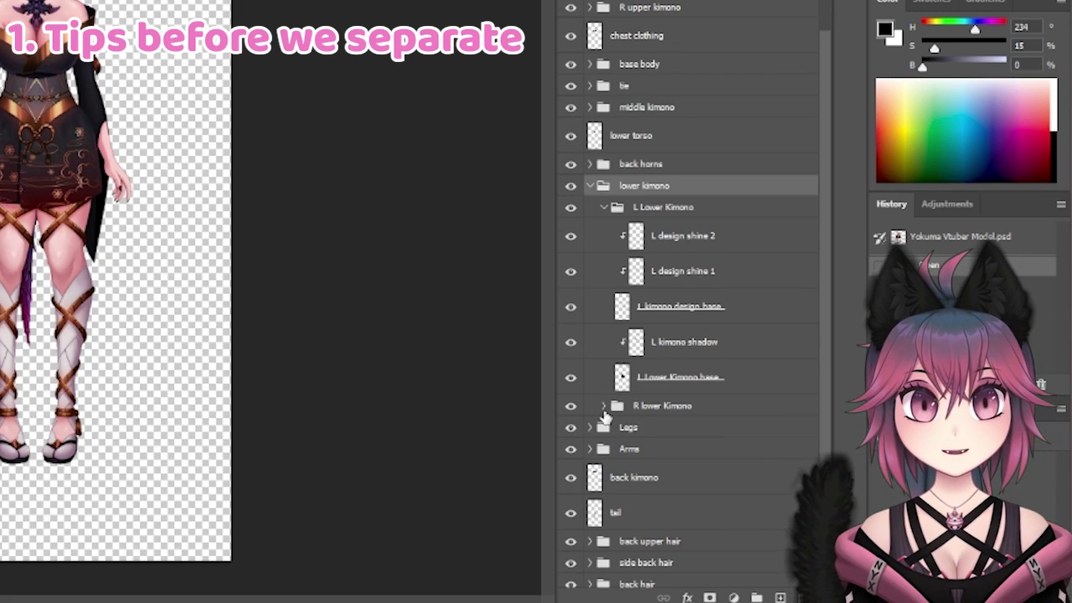
pyautogui.click(603, 405)
pyautogui.scroll(-6, 607, 416)
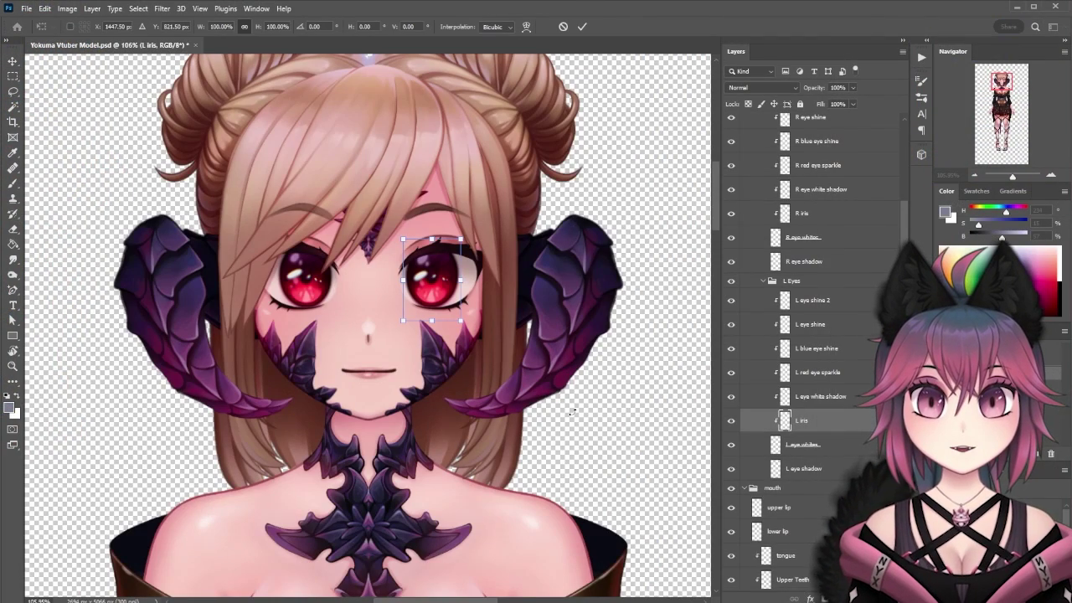
# Step: Try shifting the L iris and the R iris within their clipped eye whites using Free Transform
pyautogui.moveTo(435, 279)
pyautogui.mouseDown()
pyautogui.moveTo(456, 278)
pyautogui.moveTo(430, 281)
pyautogui.mouseUp()
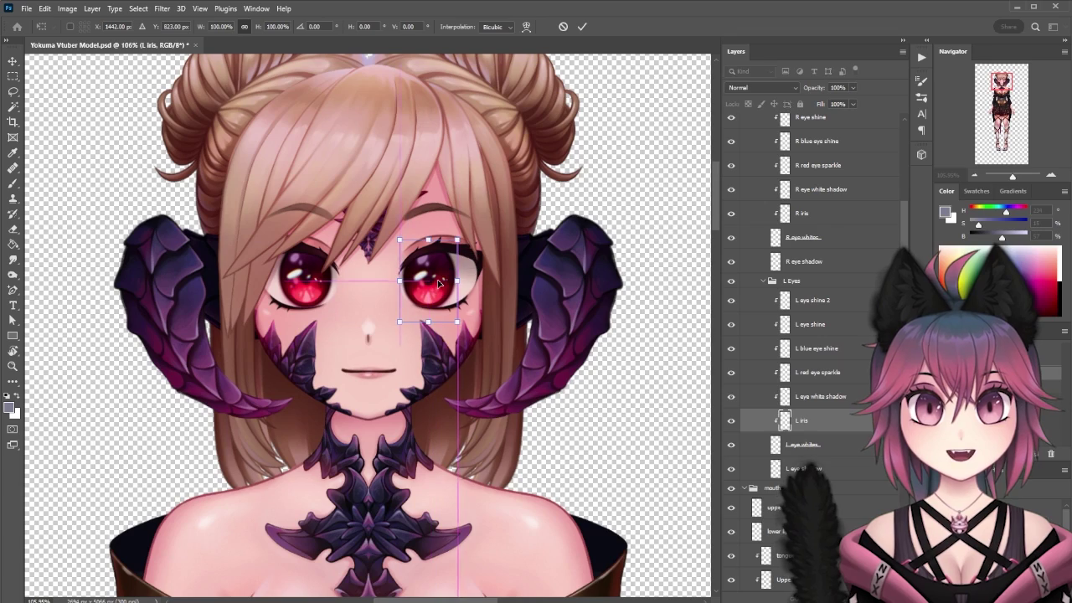
pyautogui.press('Escape')
pyautogui.click(828, 214)
pyautogui.hotkey('ctrl', 't')
pyautogui.moveTo(313, 283); pyautogui.dragTo(325, 287)
pyautogui.press('Return')
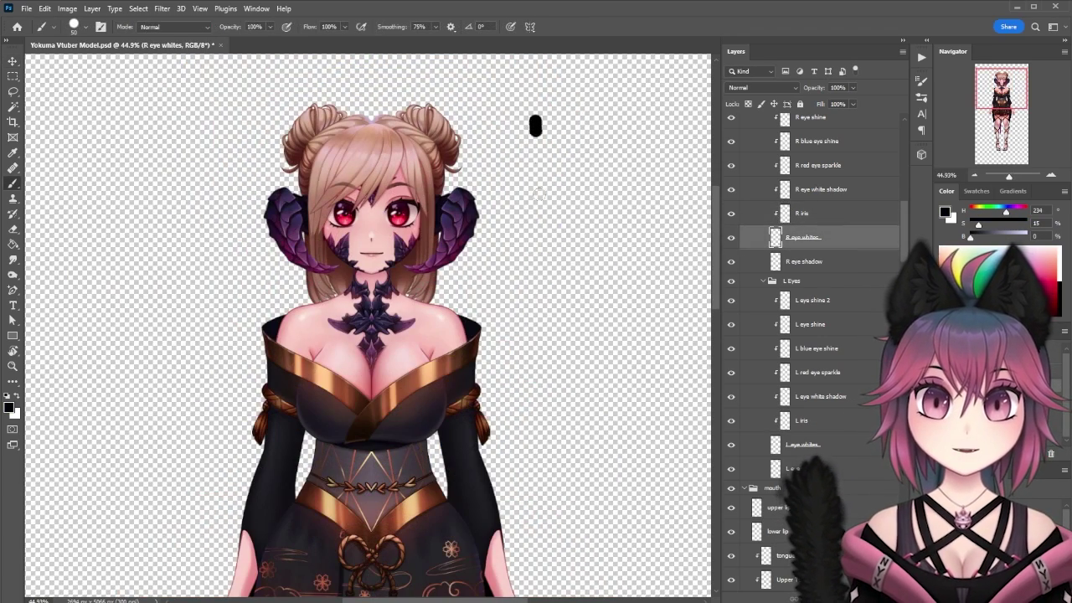
# Step: Try painting black brush strokes on the empty canvas around the character with the R eye whites layer selected
pyautogui.moveTo(535, 126); pyautogui.dragTo(645, 249)
pyautogui.moveTo(120, 148); pyautogui.dragTo(146, 272)
pyautogui.moveTo(78, 181)
pyautogui.mouseDown()
pyautogui.moveTo(222, 144)
pyautogui.moveTo(114, 209)
pyautogui.moveTo(167, 201)
pyautogui.moveTo(225, 258)
pyautogui.mouseUp()
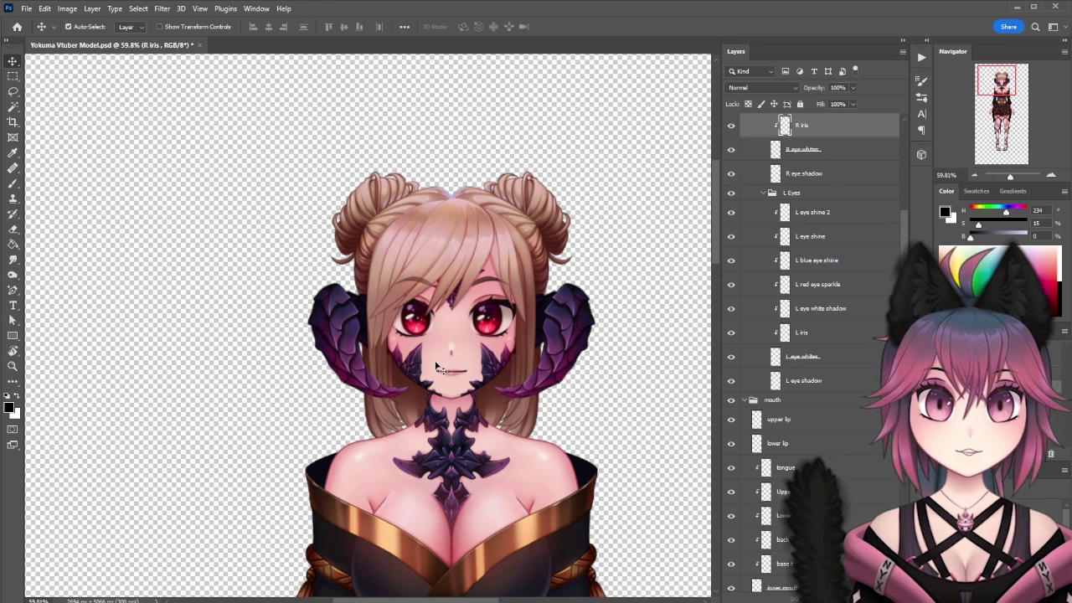
# Step: Try pulling the head and the individual back hair strands away from the model, undoing each move
pyautogui.moveTo(435, 360); pyautogui.dragTo(140, 341)
pyautogui.hotkey('ctrl', 'z')
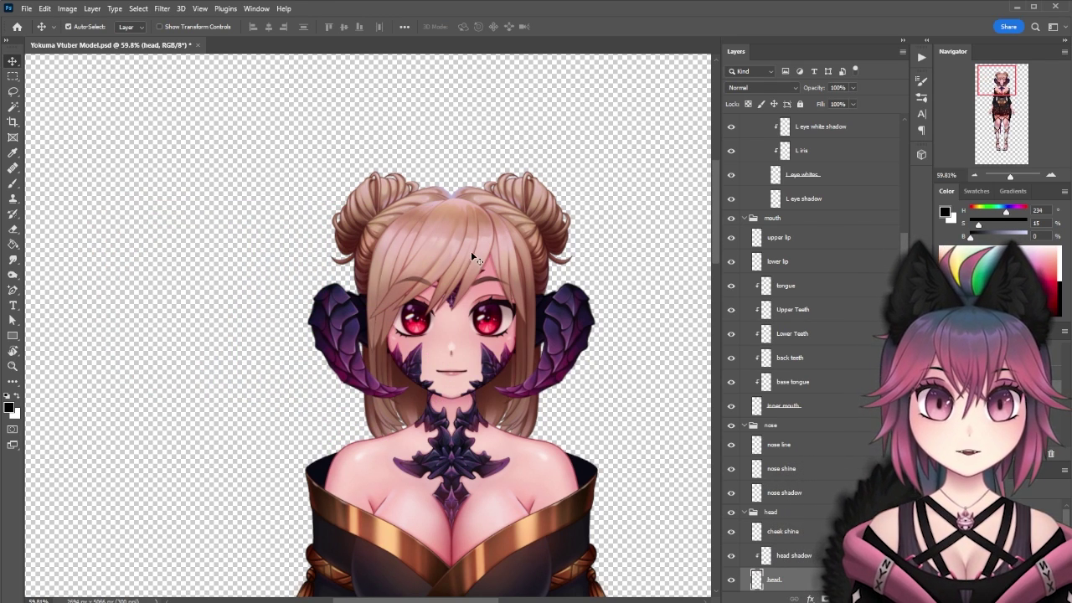
pyautogui.moveTo(420, 393); pyautogui.dragTo(265, 388)
pyautogui.hotkey('ctrl', 'z')
pyautogui.moveTo(483, 397); pyautogui.dragTo(649, 387)
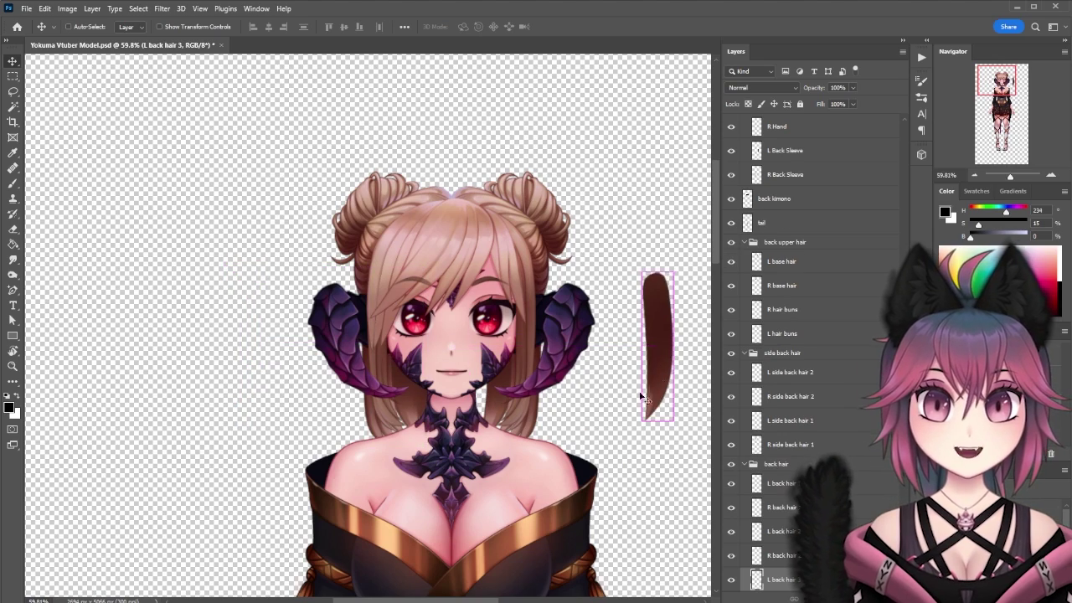
pyautogui.hotkey('ctrl', 'z')
pyautogui.moveTo(530, 418); pyautogui.dragTo(662, 390)
pyautogui.hotkey('ctrl', 'z')
pyautogui.moveTo(536, 402); pyautogui.dragTo(623, 402)
# Step: Try pulling the R Hand and the neck pieces away from the body, undoing each move
pyautogui.moveTo(197, 345); pyautogui.dragTo(211, 314)
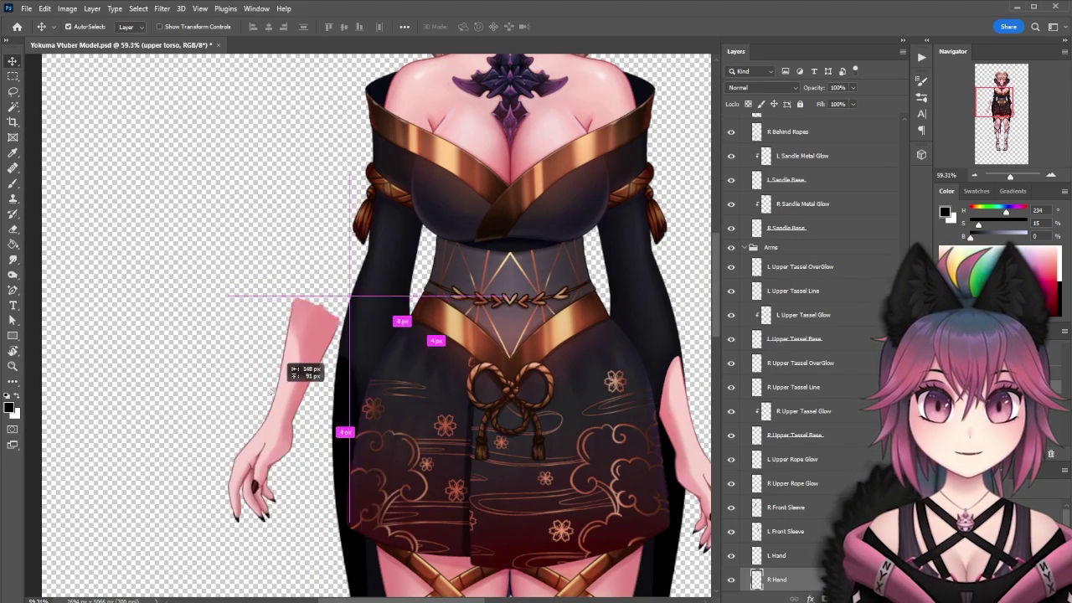
pyautogui.hotkey('ctrl', 'z')
pyautogui.scroll(-5, 628, 390)
pyautogui.moveTo(672, 420); pyautogui.dragTo(644, 439)
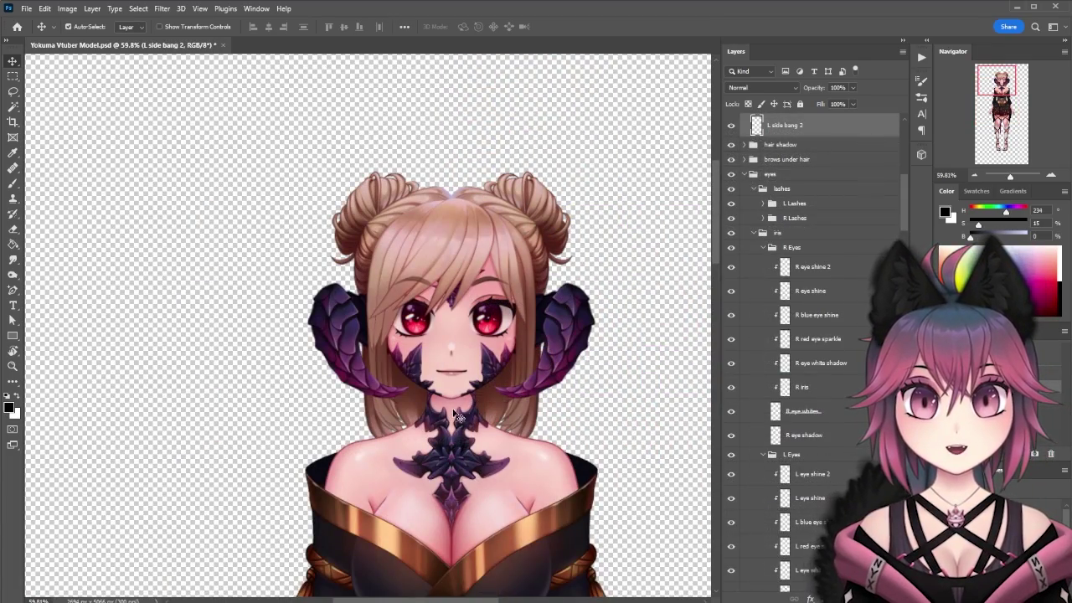
pyautogui.moveTo(457, 416); pyautogui.dragTo(279, 402)
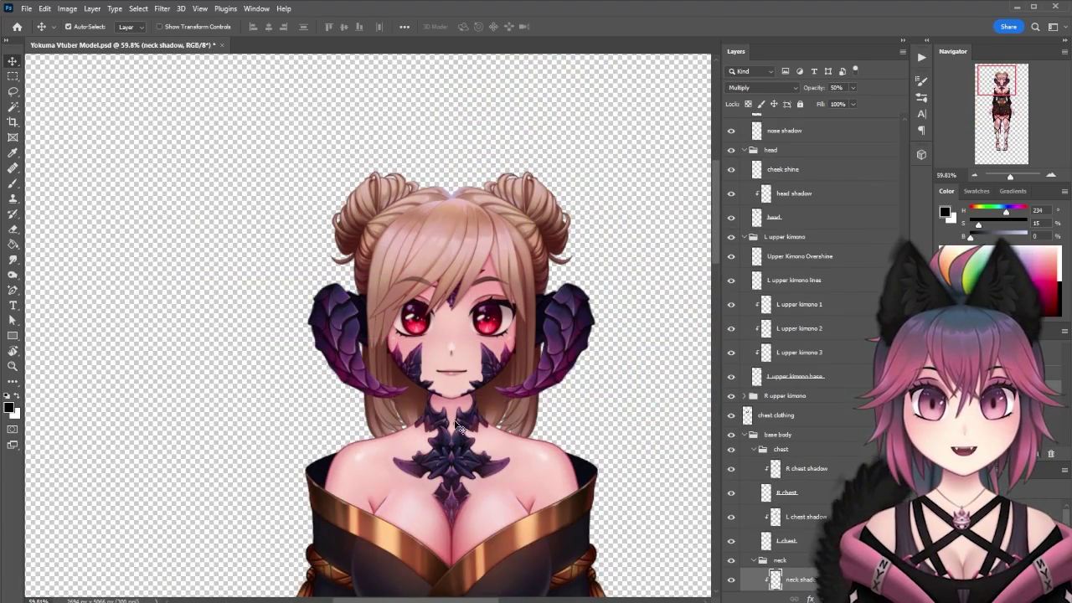
pyautogui.moveTo(458, 427); pyautogui.dragTo(276, 474)
pyautogui.hotkey('ctrl', 'z')
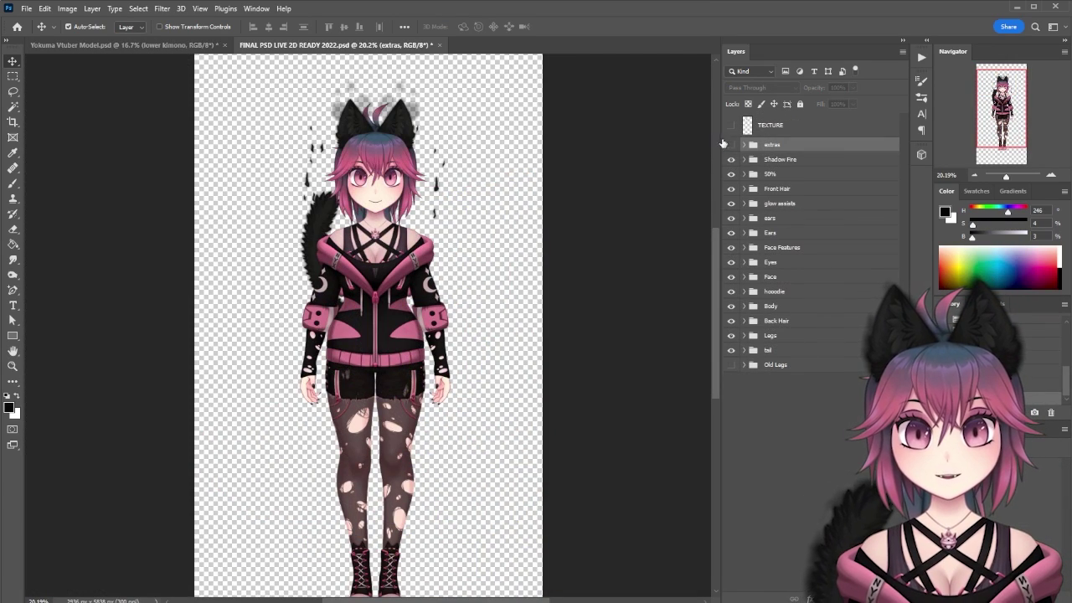
# Step: In FINAL PSD LIVE 2D READY 2022.psd, expand the extras group and preview its sweat drop and shame subgroups
pyautogui.click(745, 146)
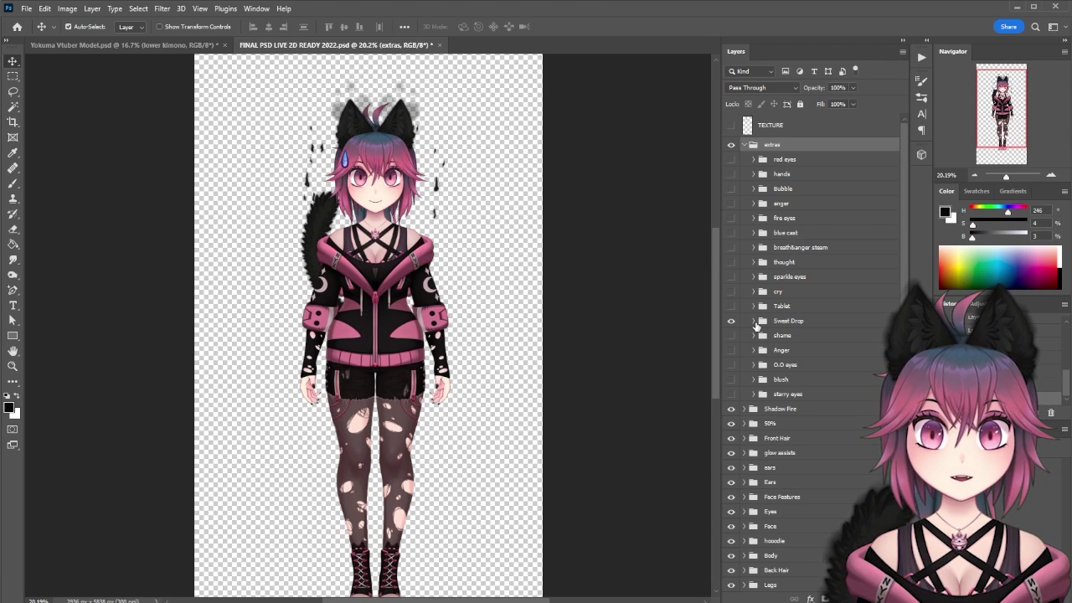
pyautogui.click(753, 322)
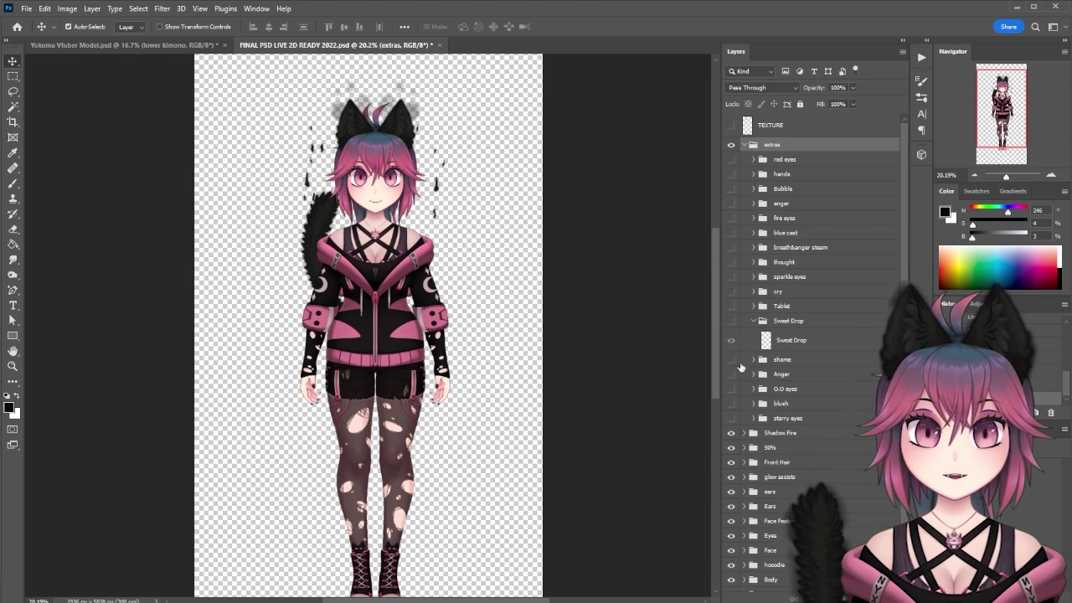
pyautogui.click(753, 359)
pyautogui.click(731, 360)
pyautogui.click(731, 360)
pyautogui.scroll(-3, 767, 390)
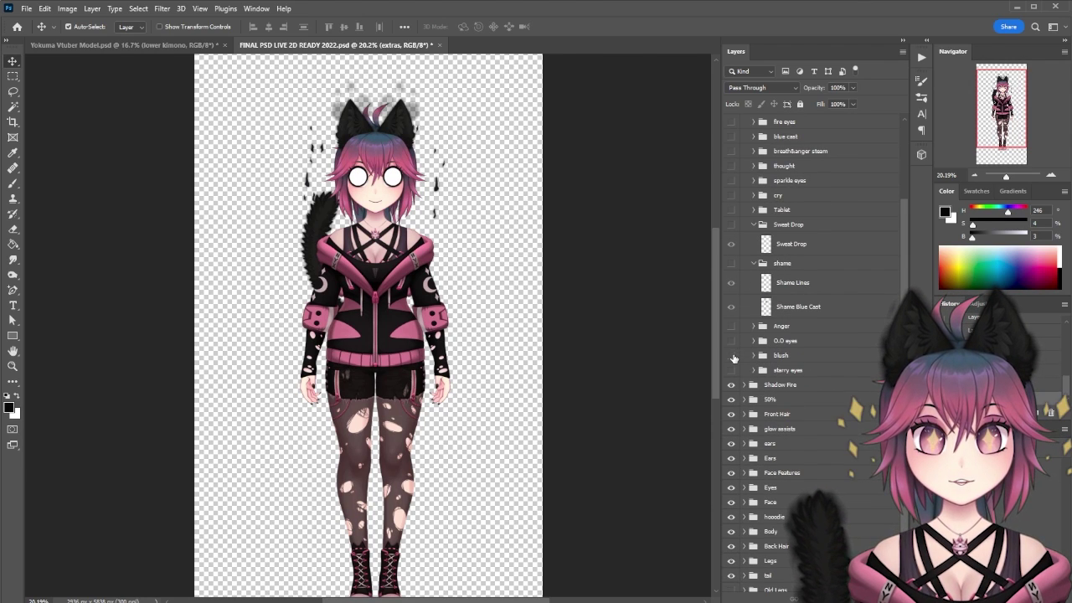
# Step: Examine the layers inside the blush and starry eyes subgroups of the extras
pyautogui.click(754, 356)
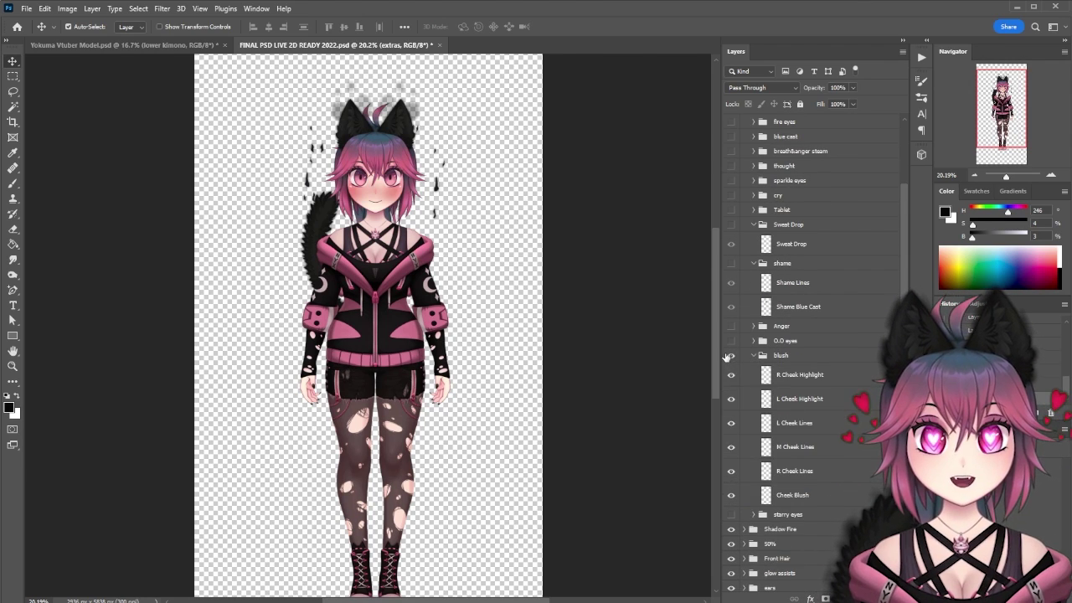
pyautogui.click(754, 355)
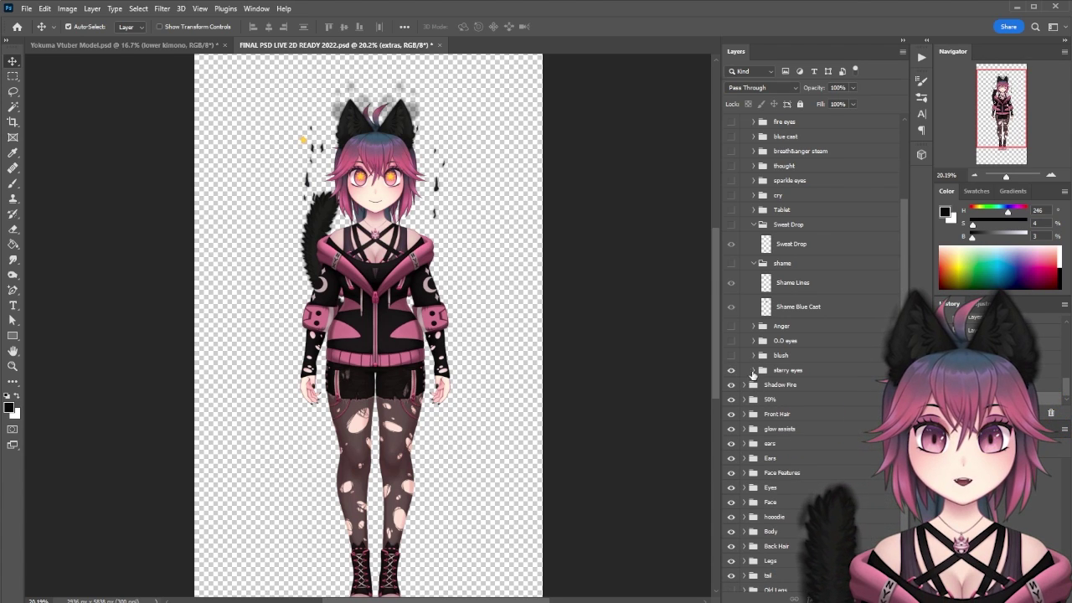
pyautogui.click(754, 370)
pyautogui.click(782, 390)
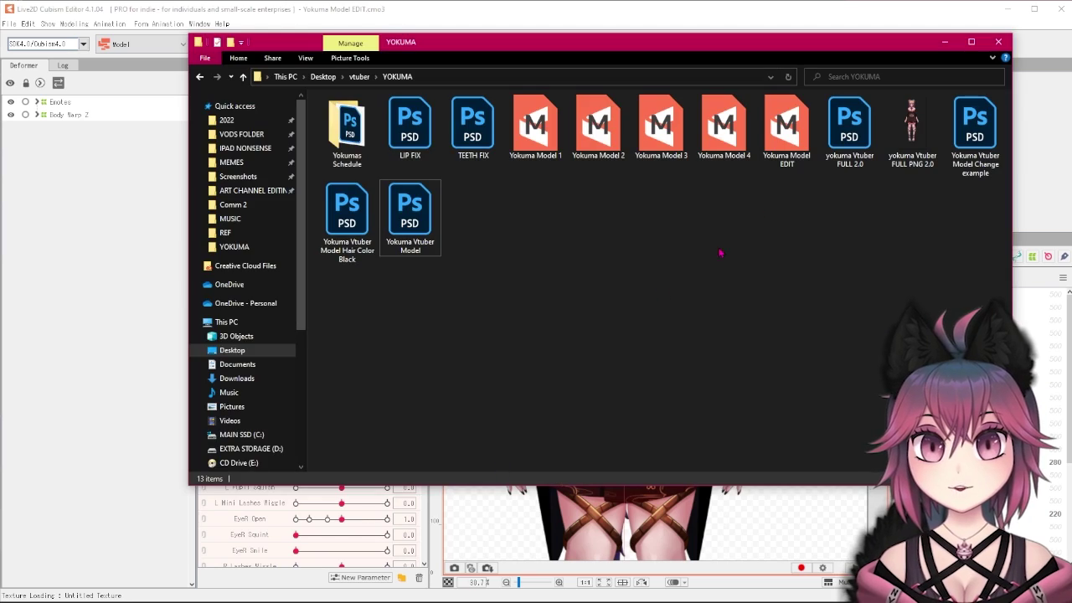
# Step: Import the Yokuma Vtuber Model Change example PSD into Yokuma Model EDIT in Live2D Cubism Editor, replacing yokuma Vtuber FULL 2.0.psd
pyautogui.moveTo(736, 42); pyautogui.dragTo(570, 50)
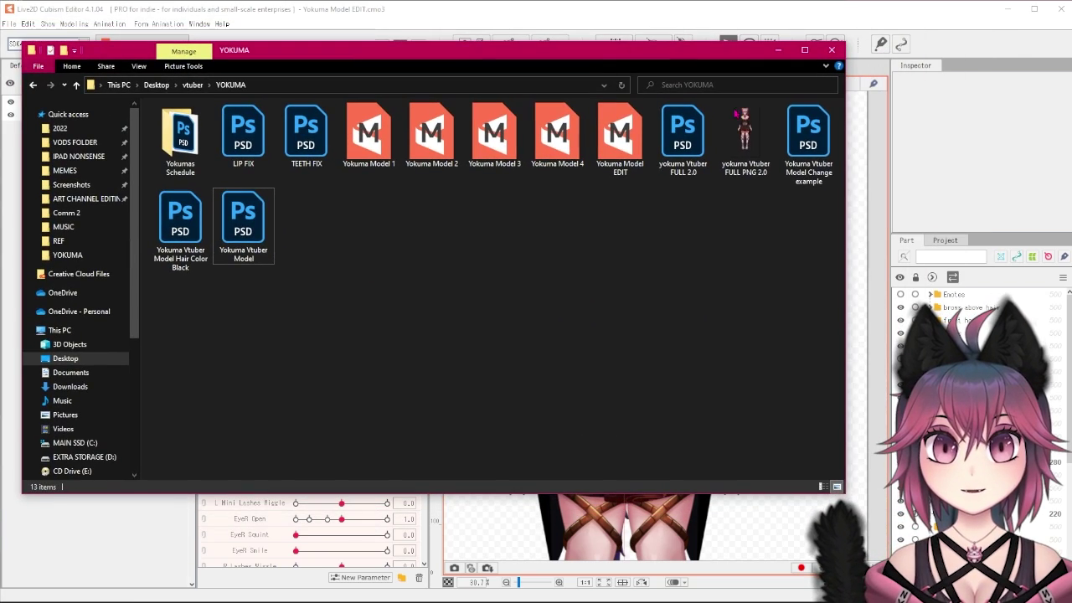
pyautogui.moveTo(808, 165); pyautogui.dragTo(865, 182)
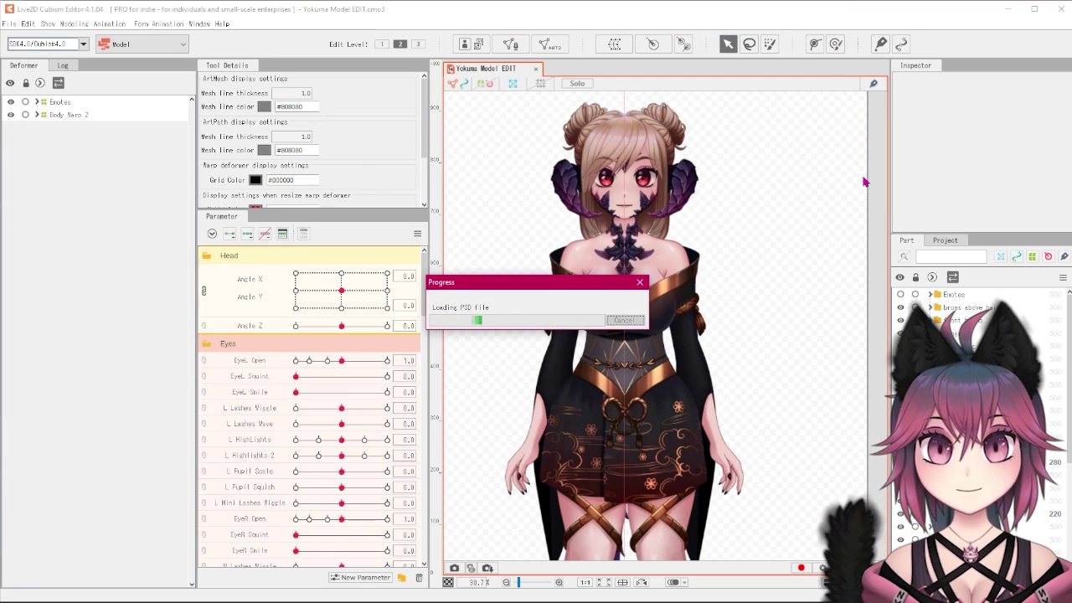
pyautogui.click(612, 240)
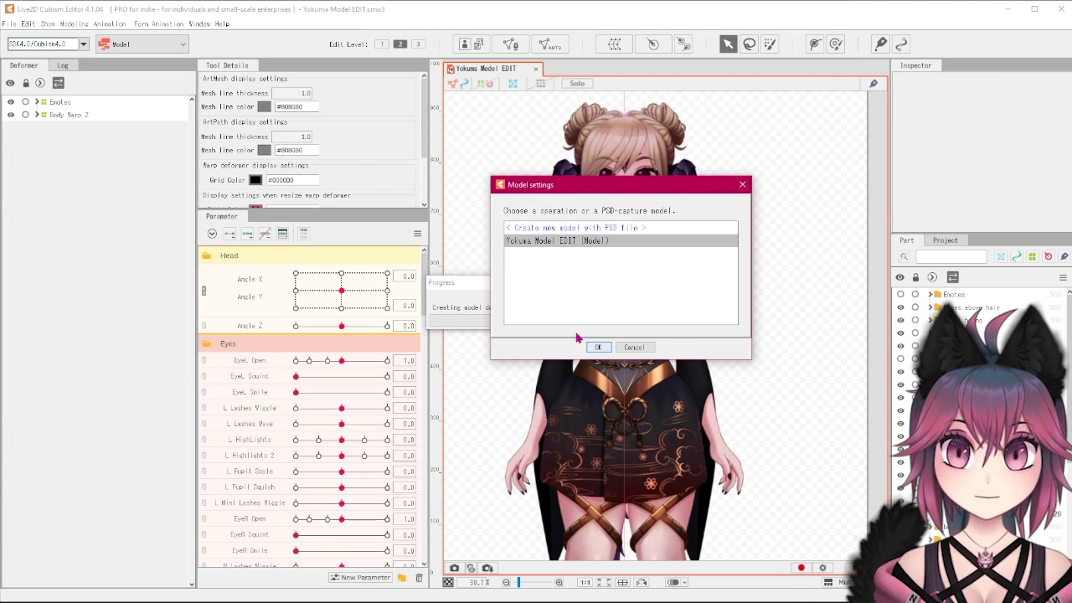
pyautogui.click(596, 348)
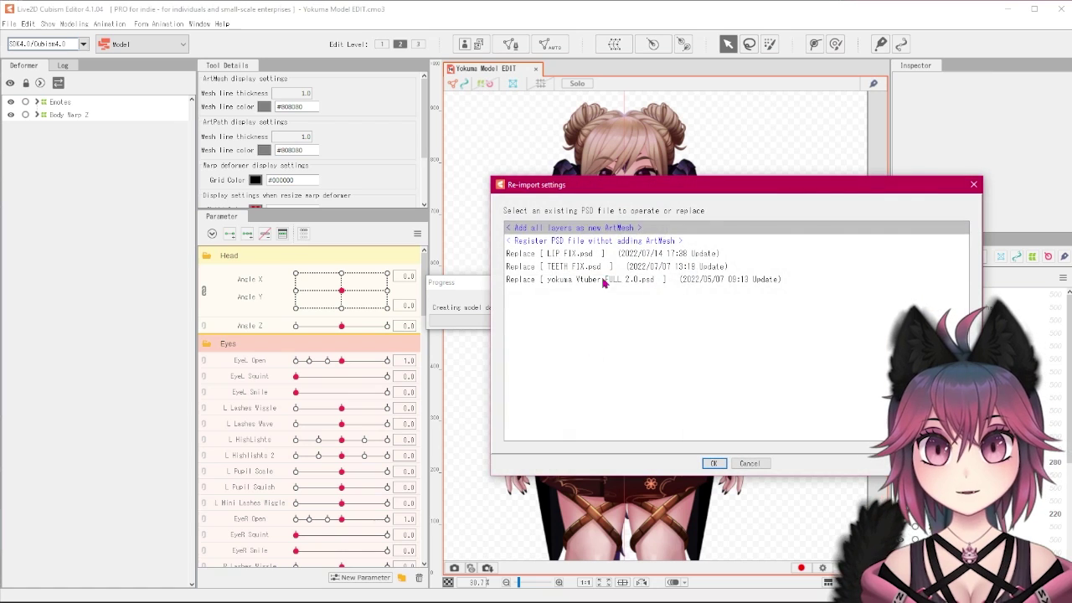
pyautogui.click(553, 280)
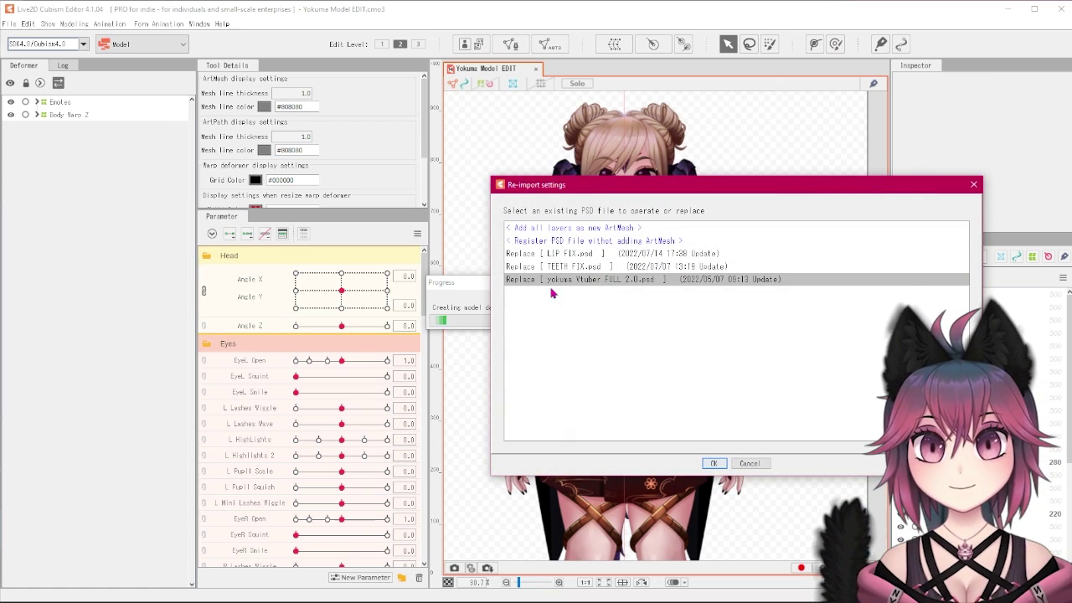
pyautogui.click(714, 463)
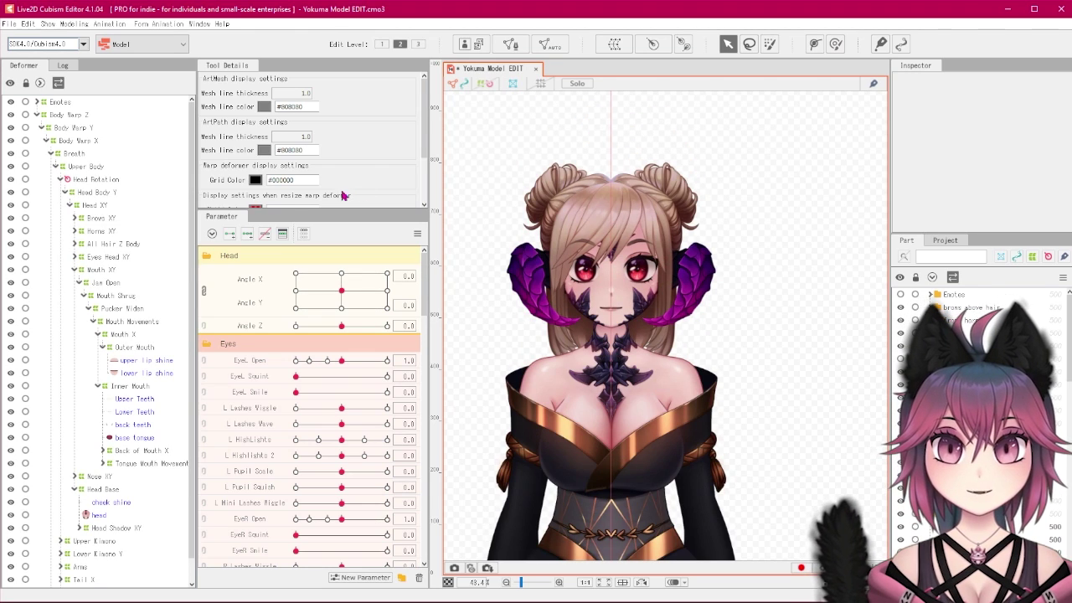
# Step: Test the updated model's movement by varying the head Angle X and Angle Y and the body parameters
pyautogui.moveTo(342, 291); pyautogui.dragTo(198, 215)
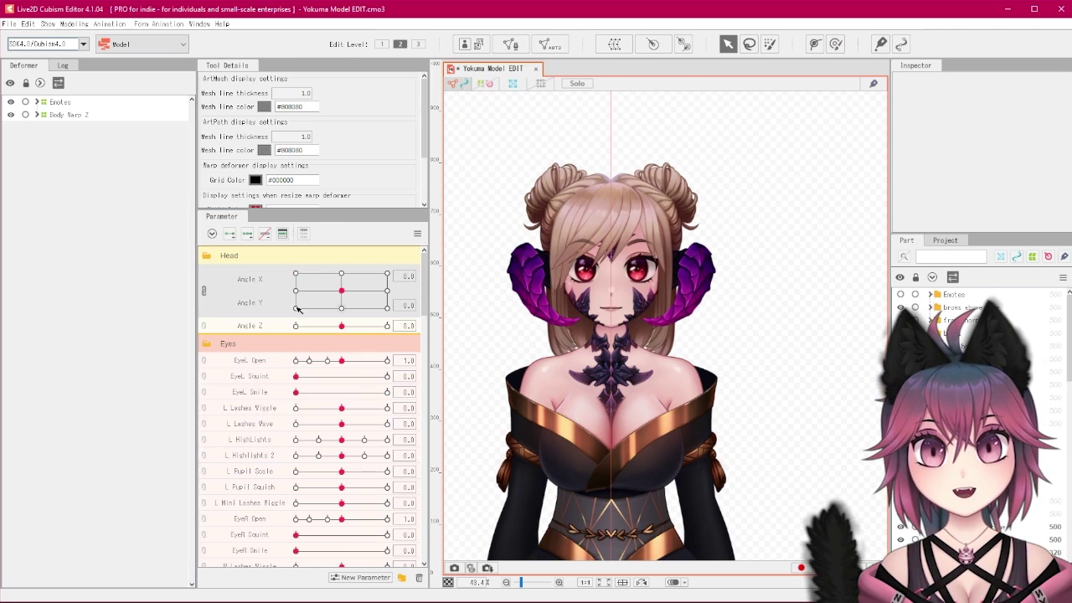
pyautogui.moveTo(342, 291); pyautogui.dragTo(341, 328)
pyautogui.scroll(-6, 313, 375)
pyautogui.scroll(-10, 316, 381)
pyautogui.moveTo(341, 370)
pyautogui.mouseDown()
pyautogui.moveTo(299, 369)
pyautogui.moveTo(341, 371)
pyautogui.moveTo(308, 389)
pyautogui.moveTo(256, 389)
pyautogui.moveTo(341, 388)
pyautogui.mouseUp()
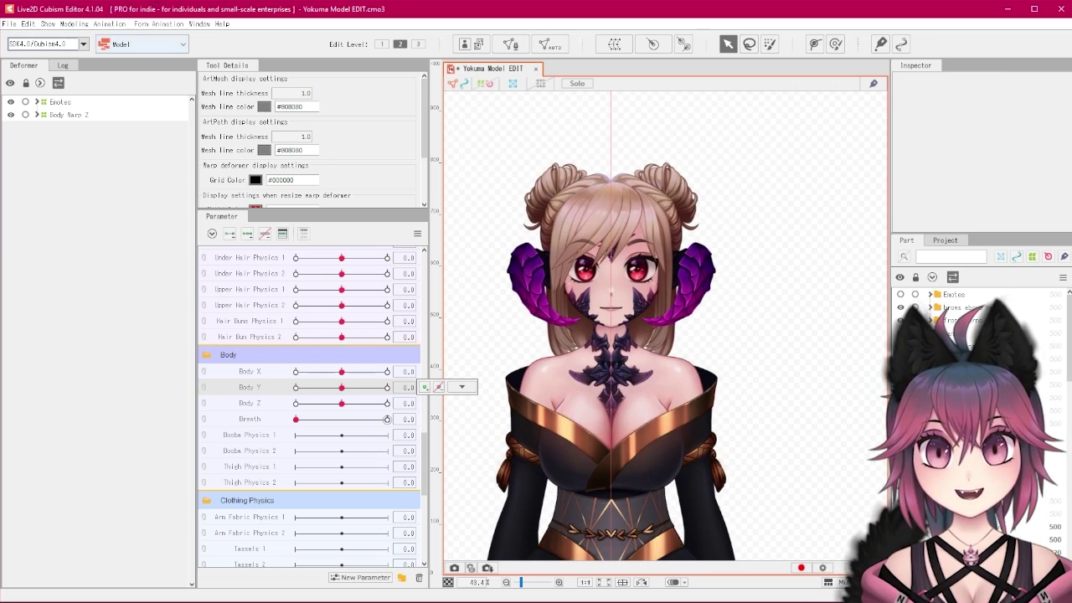
pyautogui.click(23, 25)
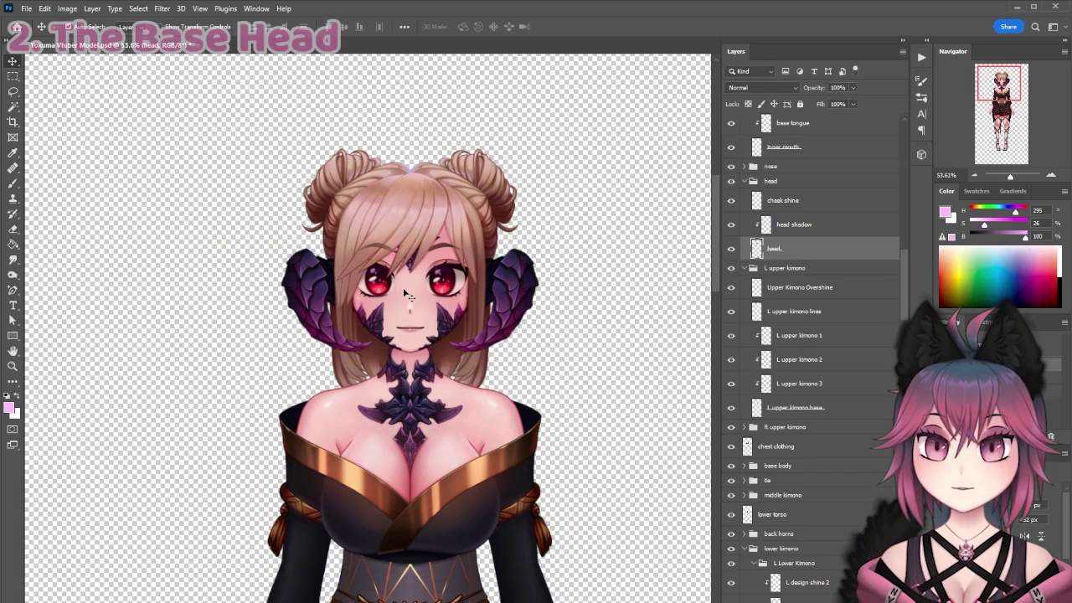
# Step: In Photoshop, pull the base head aside and undo it, and toggle the visibility of the eyes, mouth and bangs groups
pyautogui.moveTo(403, 288); pyautogui.dragTo(198, 303)
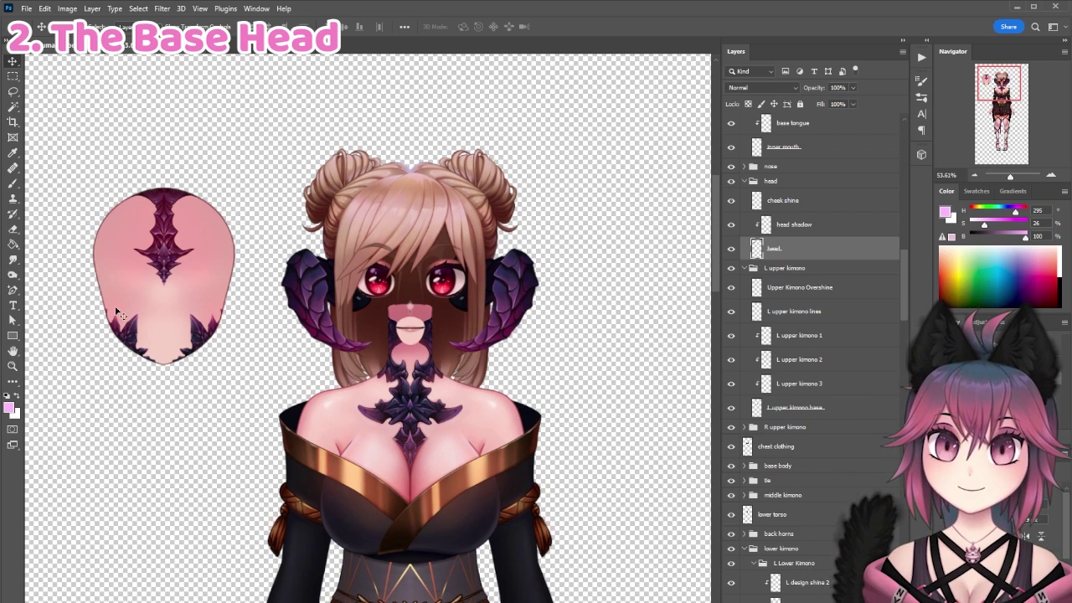
pyautogui.hotkey('ctrl', 'z')
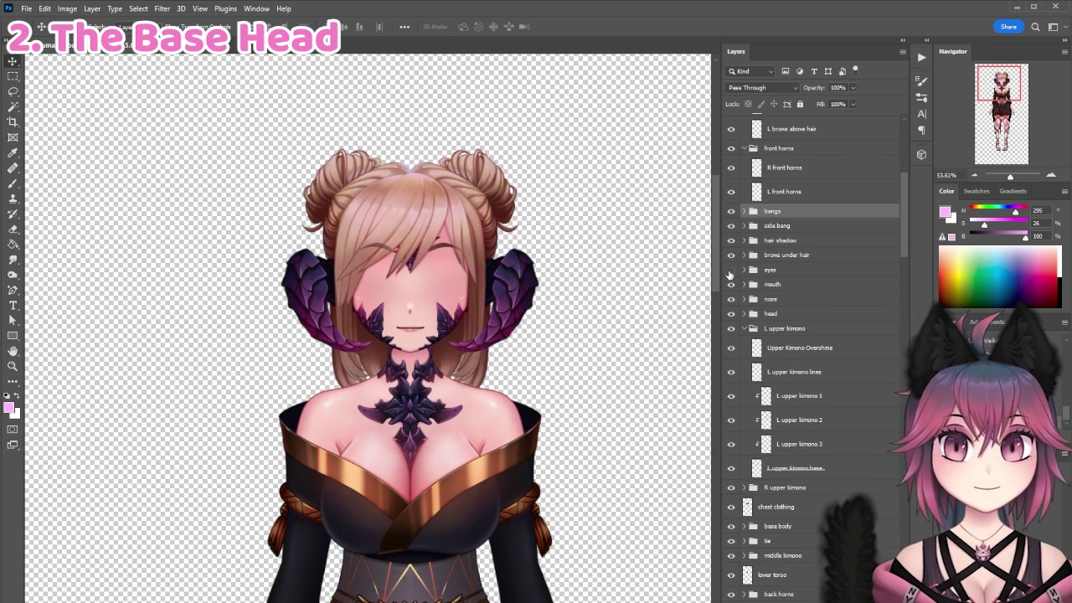
pyautogui.click(731, 271)
pyautogui.click(731, 285)
pyautogui.click(731, 285)
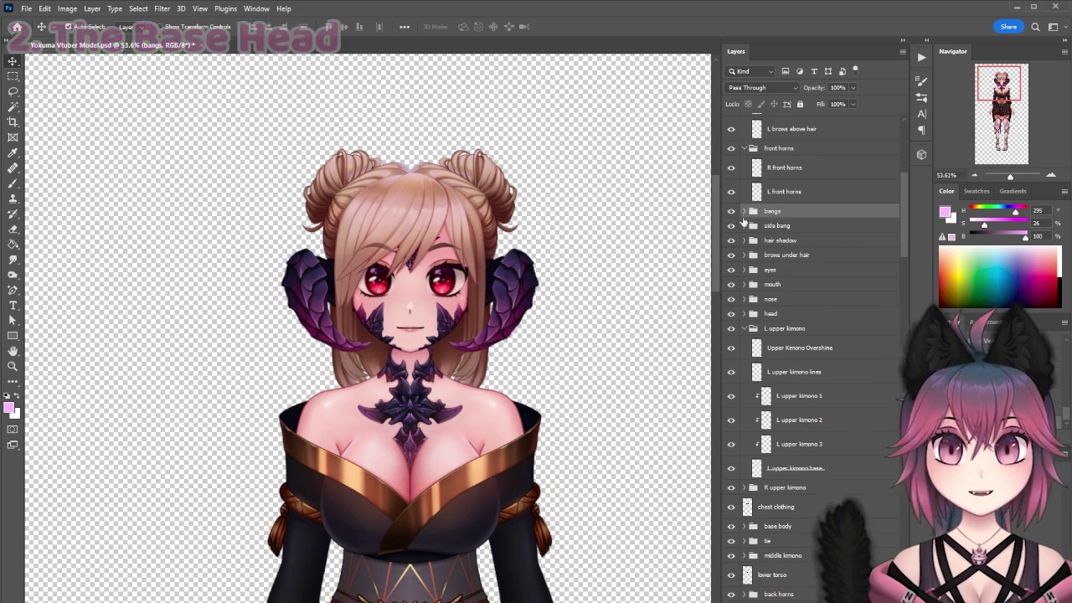
pyautogui.click(733, 212)
pyautogui.click(733, 212)
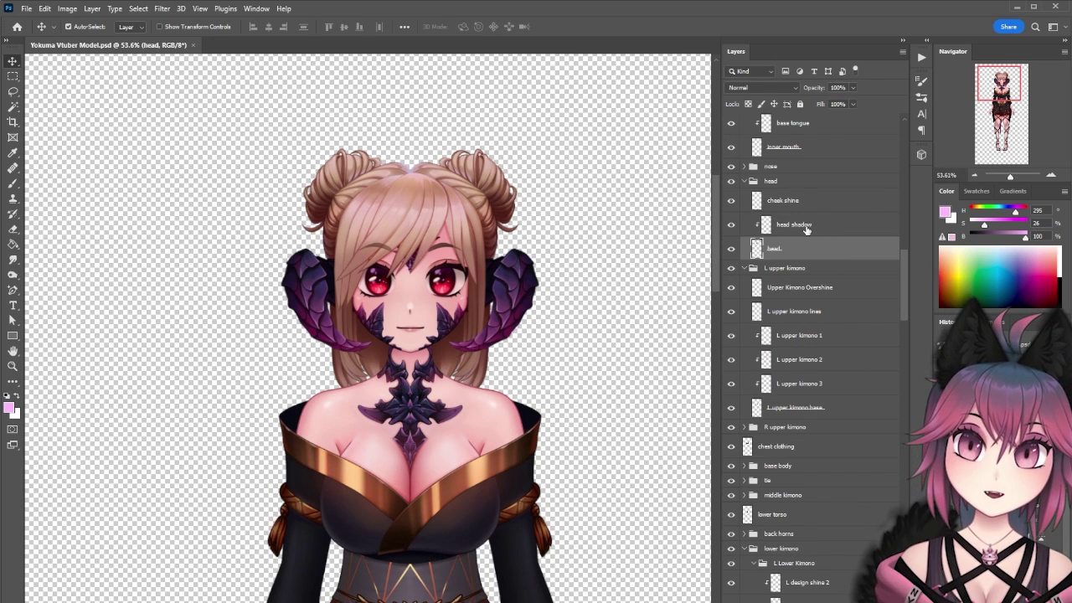
# Step: Release the head shadow layer's clipping mask and use Free Transform to move the shadow off the face and back
pyautogui.click(807, 230)
pyautogui.rightClick(807, 226)
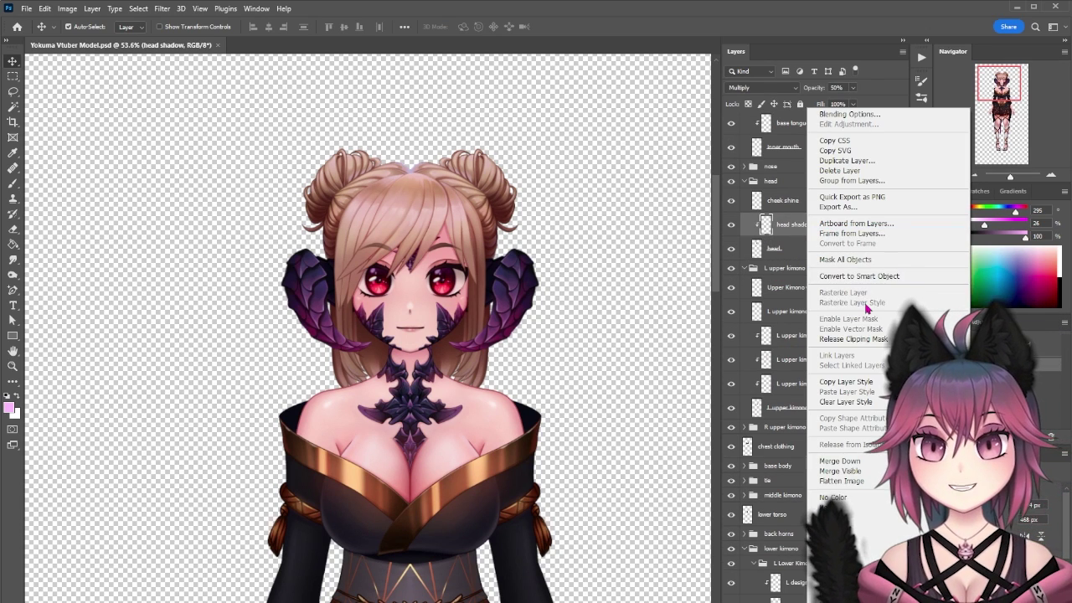
pyautogui.click(854, 339)
pyautogui.hotkey('ctrl', 't')
pyautogui.moveTo(436, 323); pyautogui.dragTo(215, 326)
pyautogui.moveTo(216, 289); pyautogui.dragTo(395, 298)
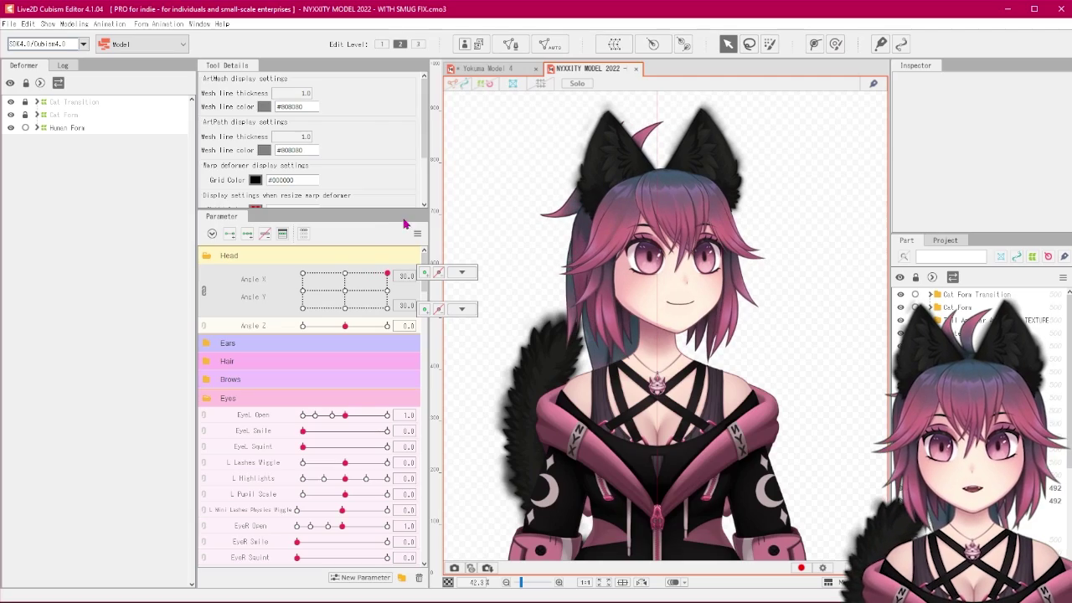
# Step: Switch to Live2D Cubism Editor and examine the NYXXITY model's face close up with the head turned
pyautogui.scroll(3, 667, 266)
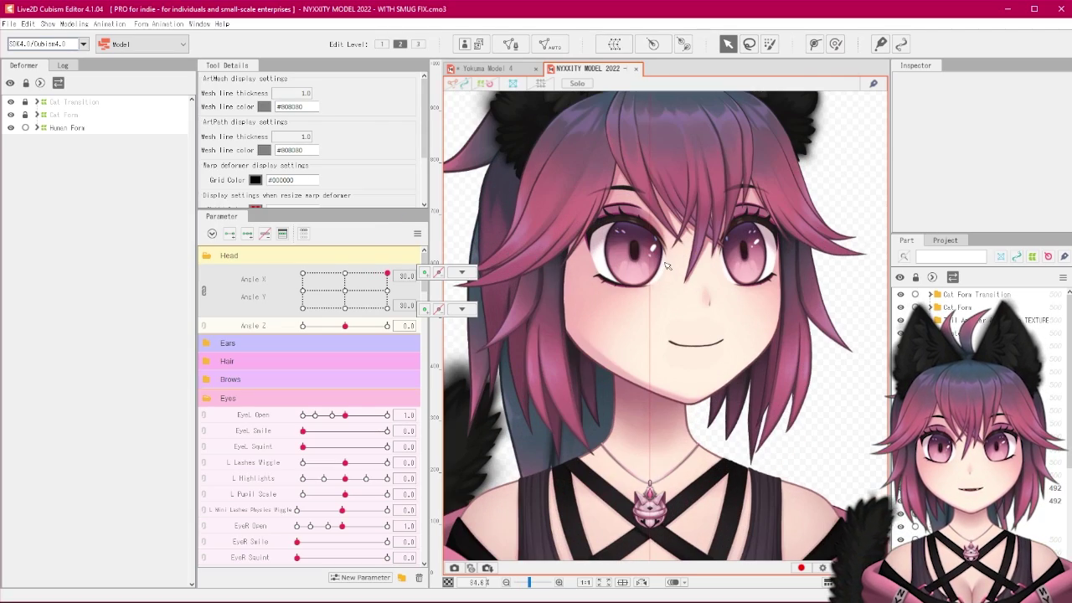
pyautogui.moveTo(383, 259); pyautogui.dragTo(383, 232)
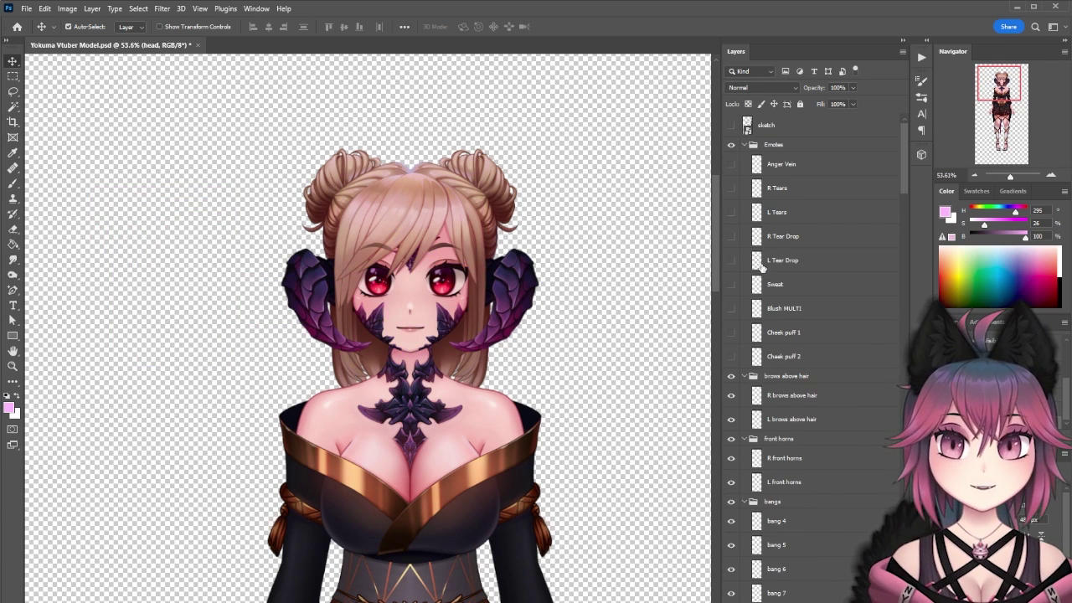
# Step: Toggle the Blush MULTI layer's visibility, and turn the model's head with Angle X and Angle Y in Live2D Cubism Editor
pyautogui.click(733, 310)
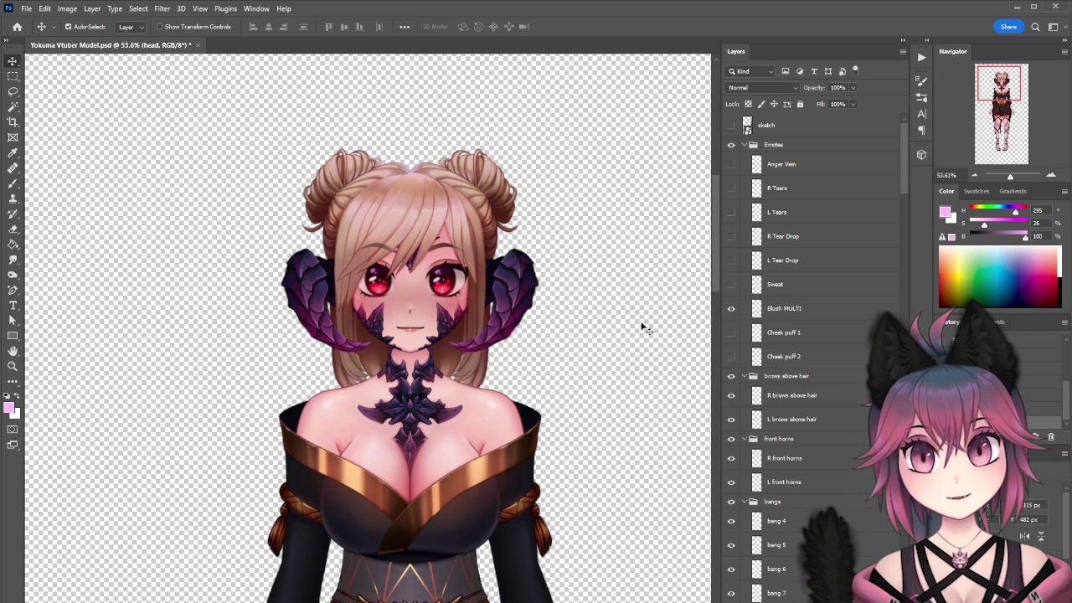
pyautogui.click(733, 310)
pyautogui.click(733, 309)
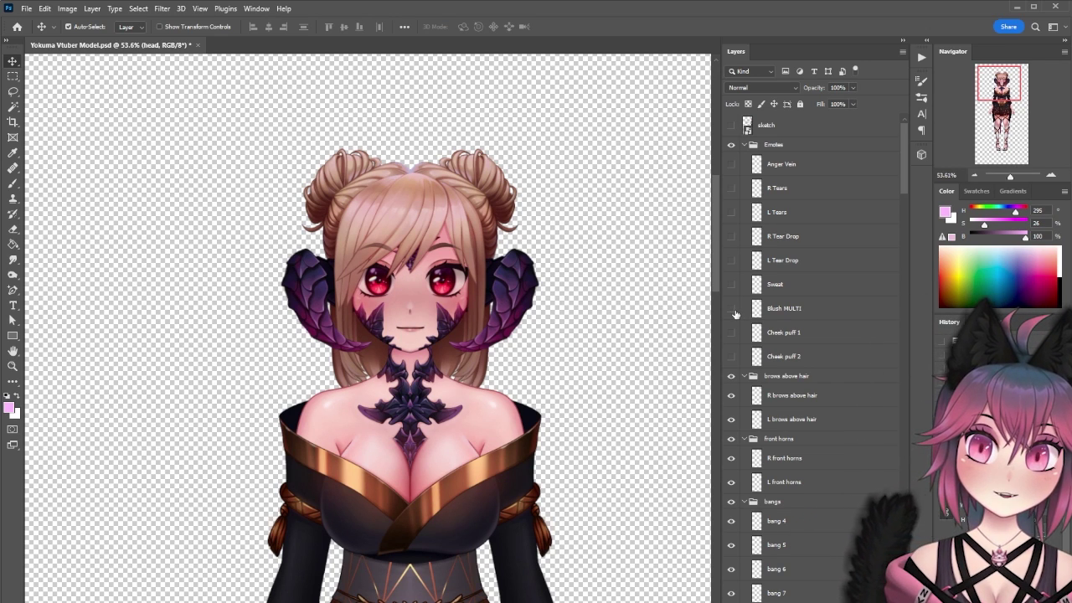
pyautogui.click(735, 313)
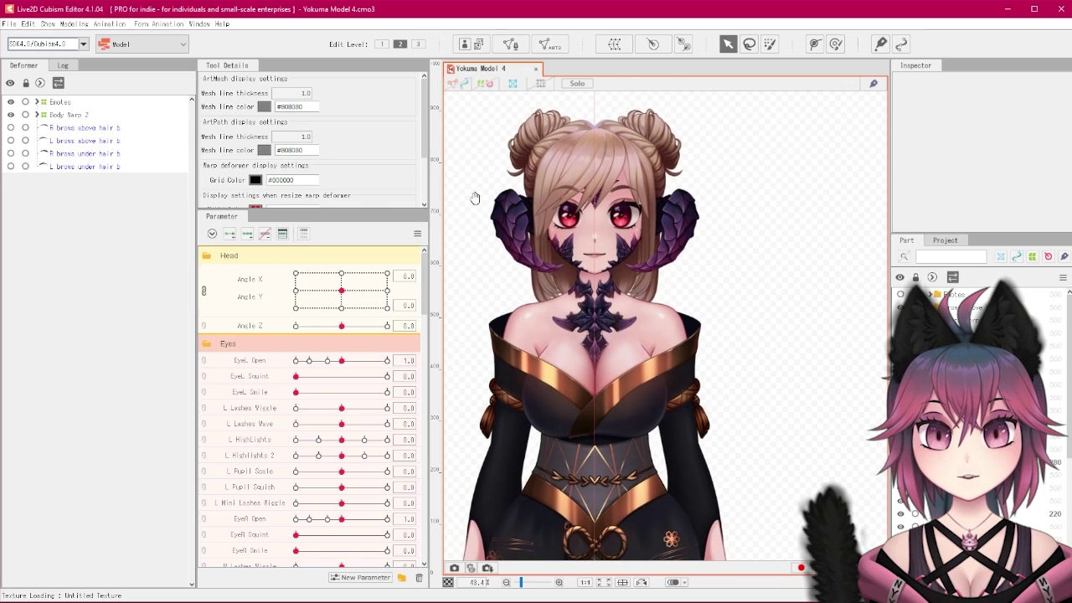
pyautogui.moveTo(355, 292); pyautogui.dragTo(433, 331)
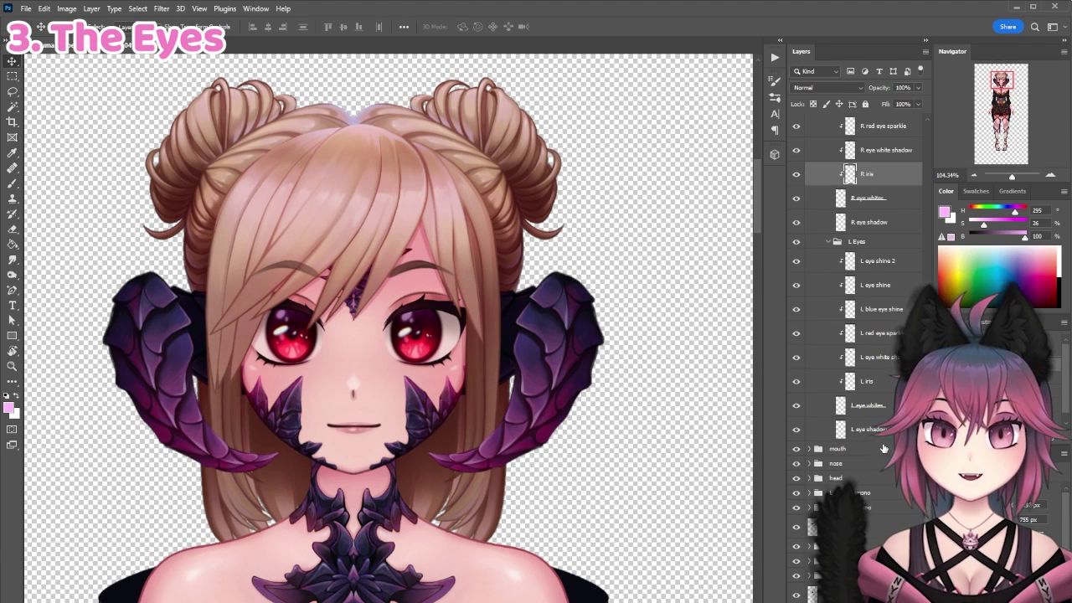
# Step: In the Photoshop model file, pull the L eye's crease, upper lash, side lash and lower lash off the face onto empty canvas
pyautogui.moveTo(426, 301); pyautogui.dragTo(659, 189)
pyautogui.moveTo(433, 303); pyautogui.dragTo(660, 211)
pyautogui.moveTo(465, 323); pyautogui.dragTo(681, 251)
pyautogui.moveTo(453, 358); pyautogui.dragTo(667, 290)
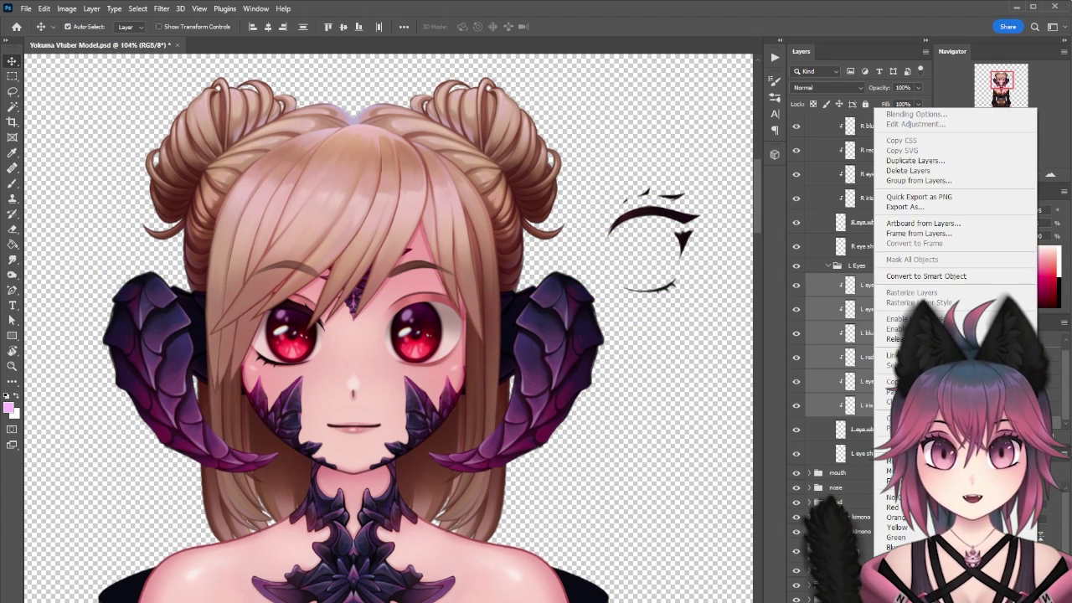
# Step: Release the clipping masks on the L eye shine through L iris layers, and move the L eye white shadow under the separated lashes
pyautogui.click(888, 335)
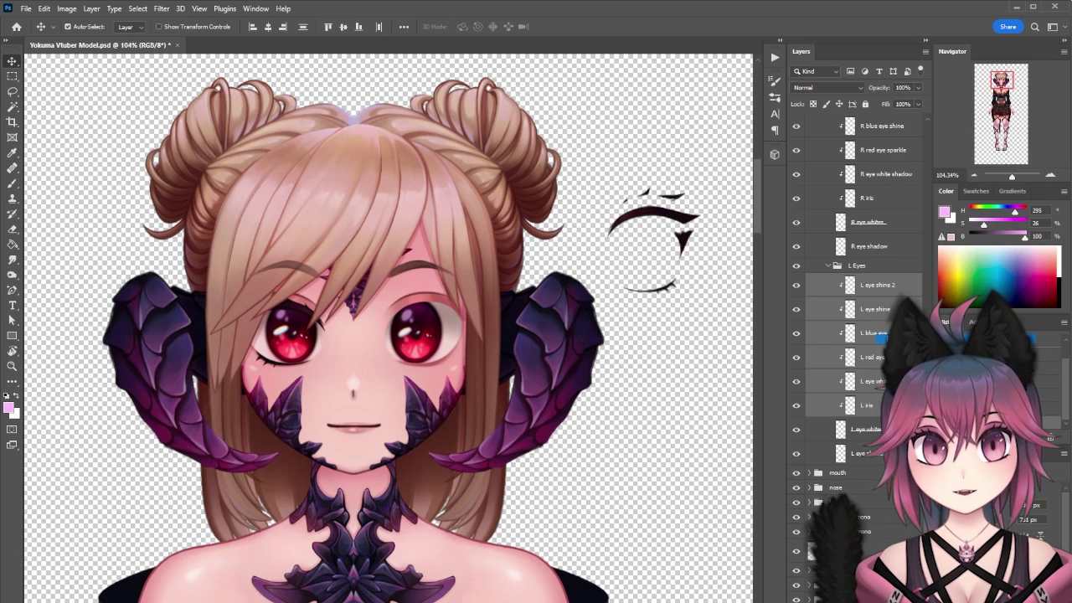
pyautogui.click(873, 407)
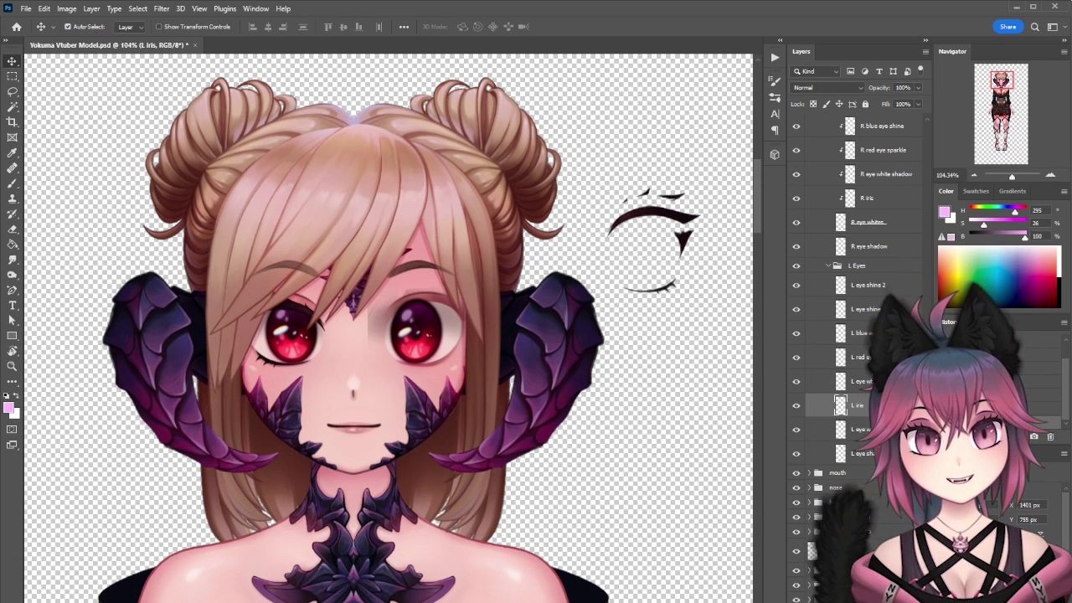
pyautogui.click(848, 389)
pyautogui.moveTo(451, 314); pyautogui.dragTo(705, 330)
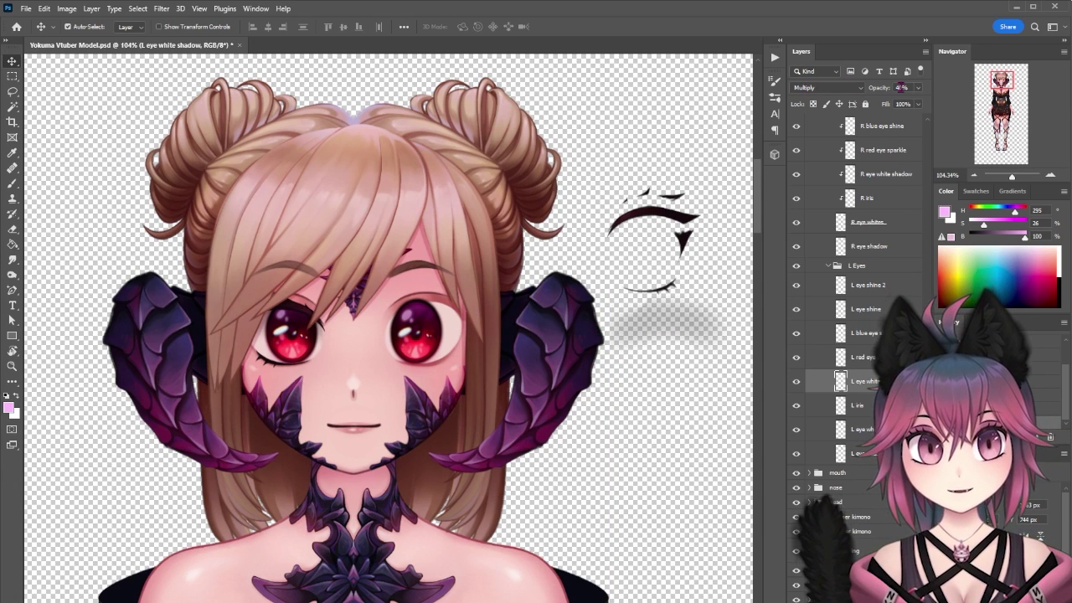
pyautogui.moveTo(683, 332)
pyautogui.mouseDown()
pyautogui.moveTo(435, 327)
pyautogui.moveTo(670, 328)
pyautogui.mouseUp()
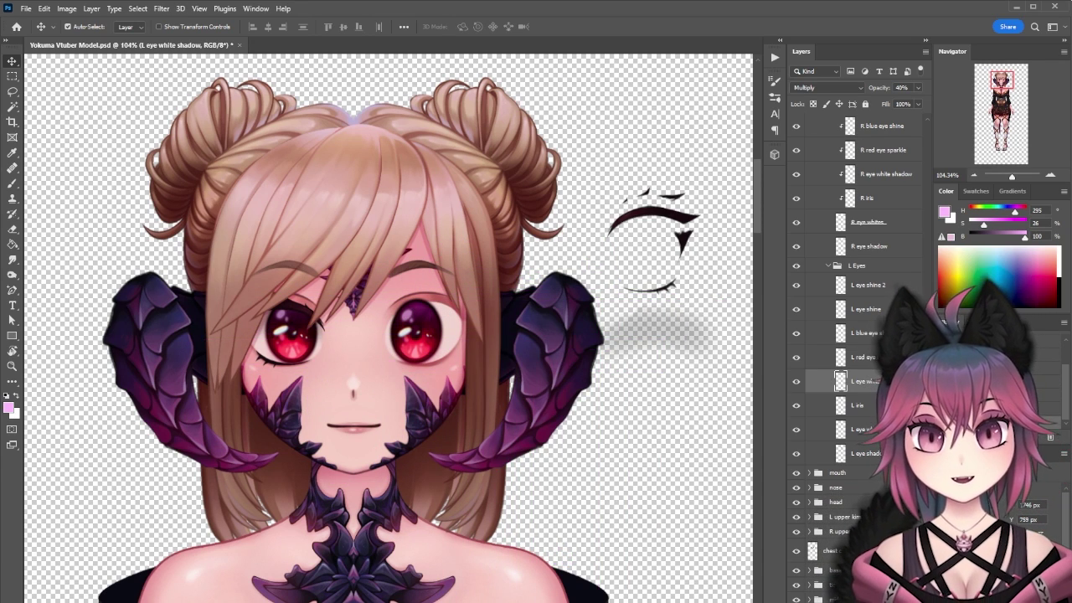
# Step: Highlight the clipped R eye layers, and move the L eye whites and L iris off the face below the eye shadow piece
pyautogui.click(880, 433)
pyautogui.moveTo(487, 358); pyautogui.dragTo(469, 314)
pyautogui.scroll(2, 881, 302)
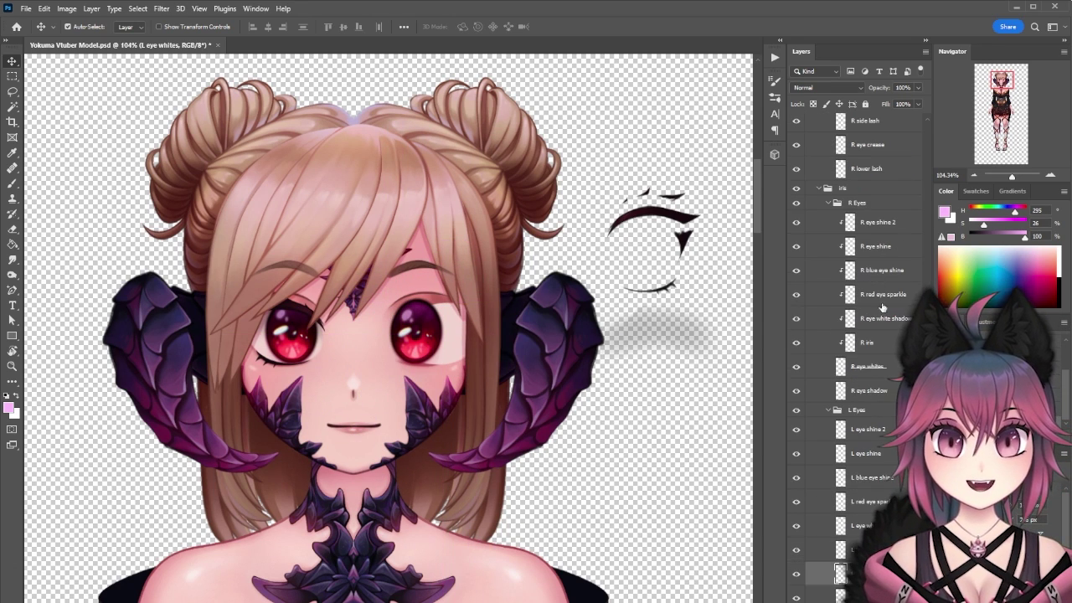
pyautogui.keyDown('shift'); pyautogui.click(893, 231); pyautogui.keyUp('shift')
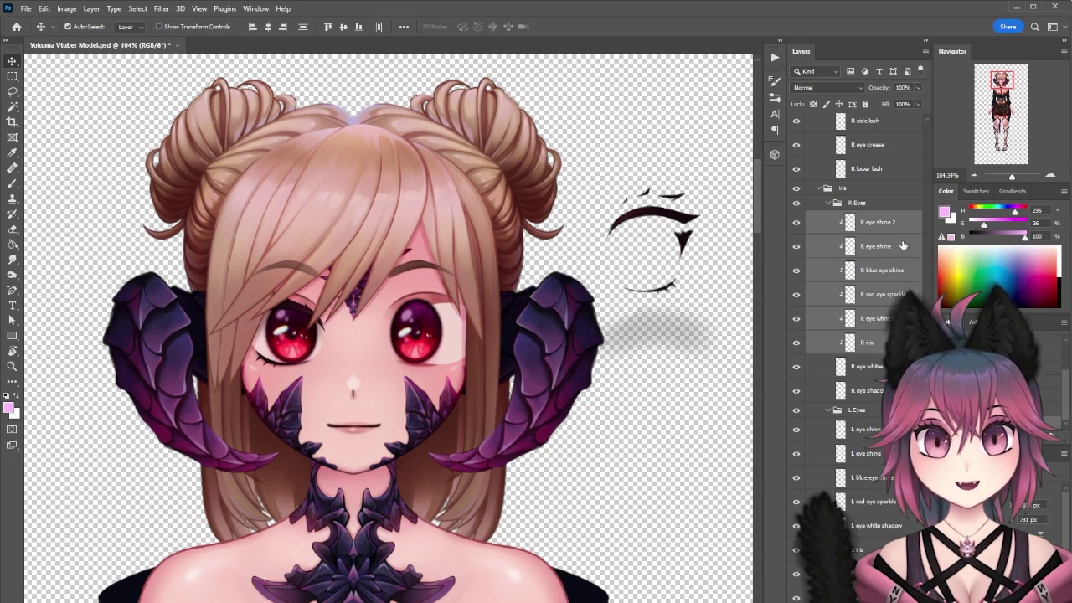
pyautogui.scroll(-1, 872, 466)
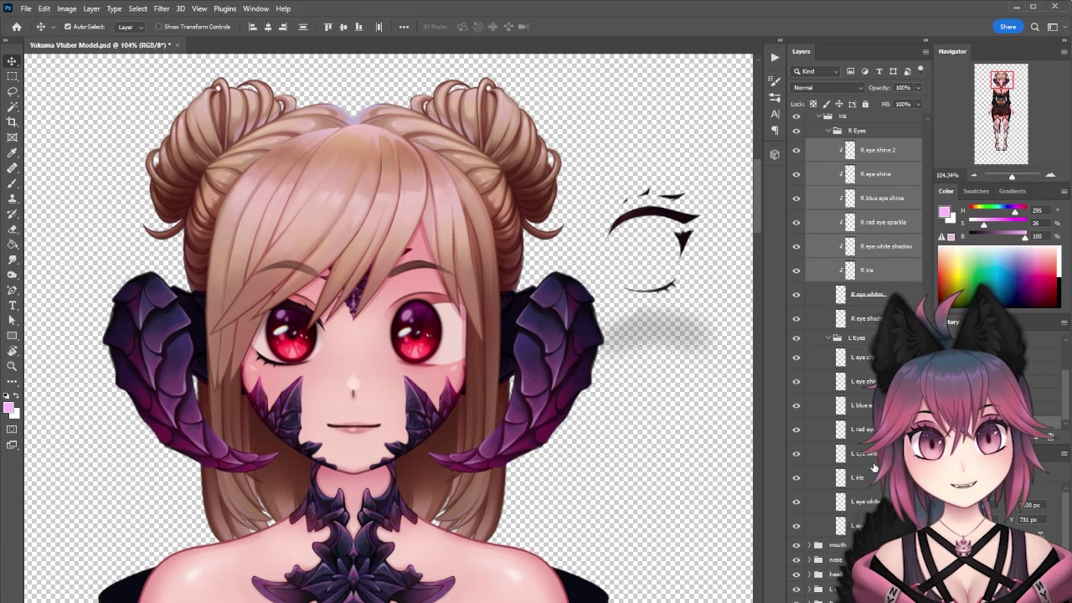
pyautogui.click(871, 501)
pyautogui.moveTo(444, 355); pyautogui.dragTo(660, 411)
pyautogui.scroll(-1, 403, 338)
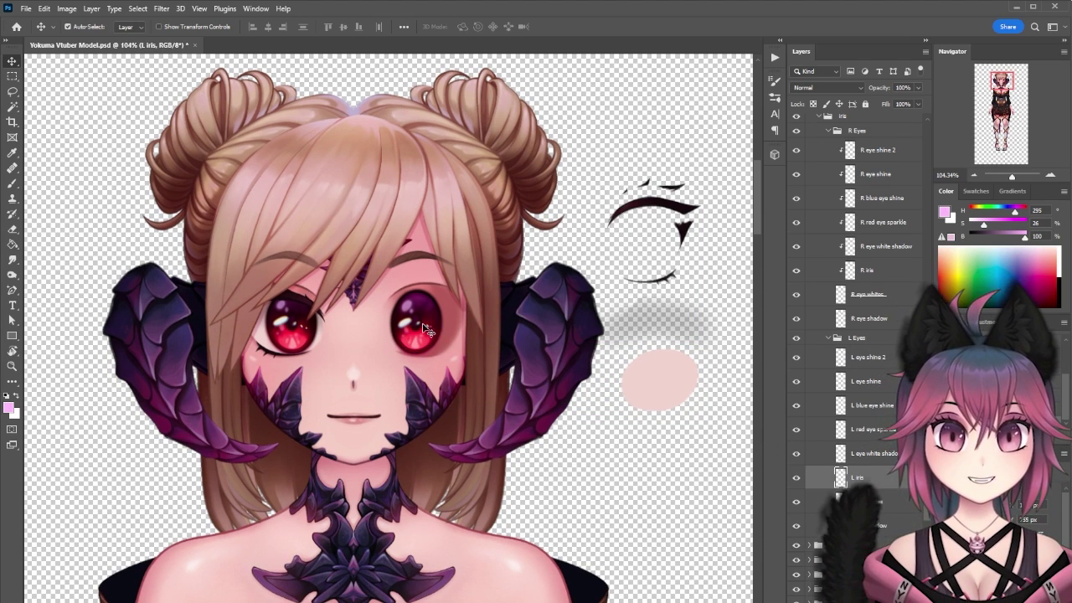
pyautogui.moveTo(426, 331); pyautogui.dragTo(725, 405)
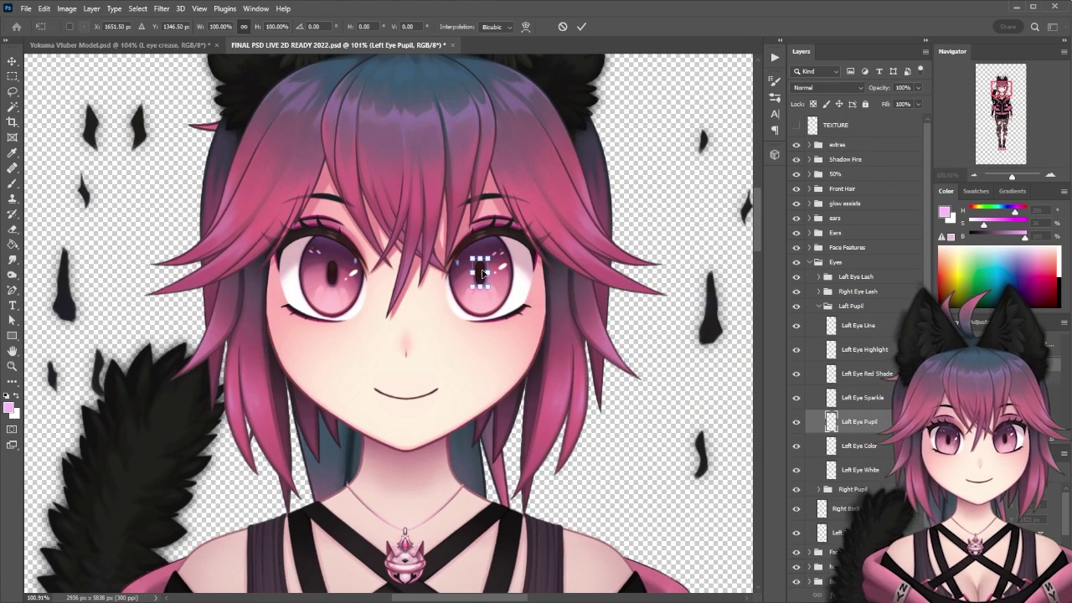
# Step: In FINAL PSD LIVE 2D READY 2022.psd, use Free Transform to shift the Left Eye Pupil off the iris
pyautogui.moveTo(483, 272); pyautogui.dragTo(527, 266)
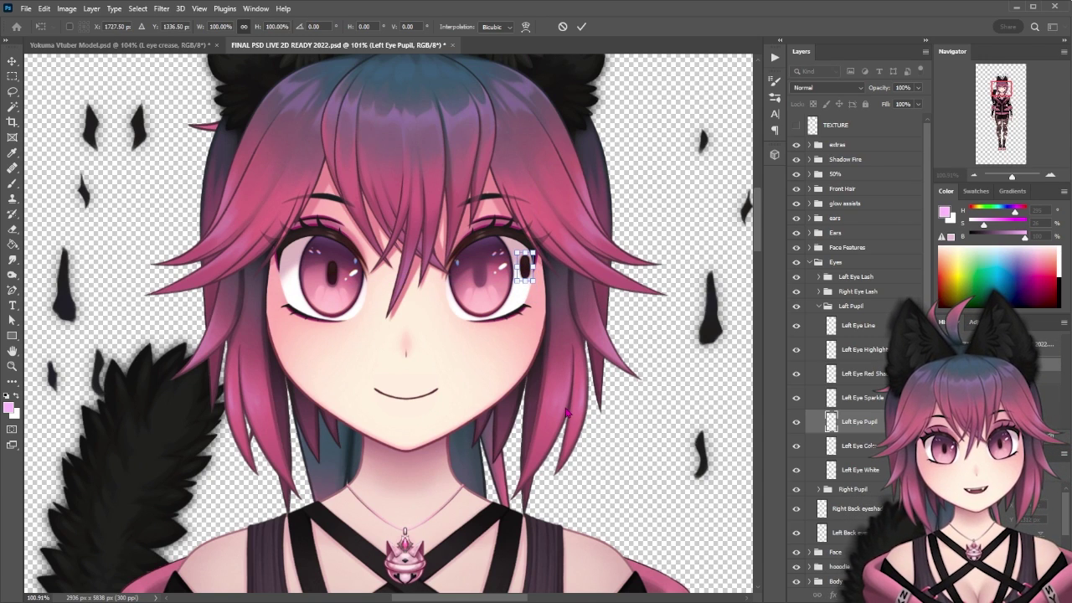
pyautogui.press('Return')
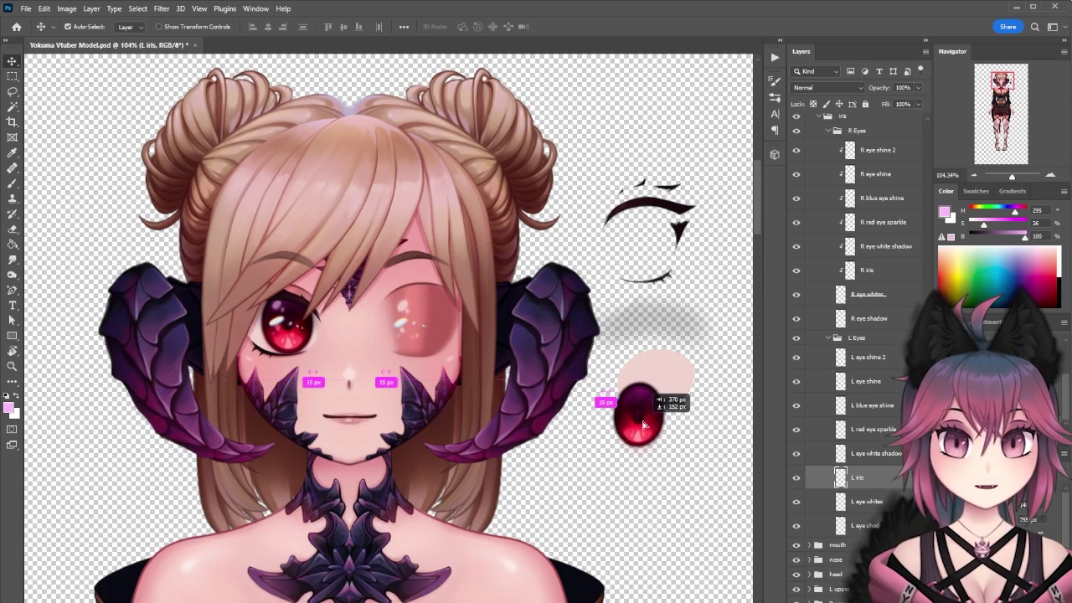
# Step: In the Yokuma model file, place the separated L iris on empty canvas below the eye whites without overlapping them
pyautogui.moveTo(648, 440)
pyautogui.mouseDown()
pyautogui.moveTo(633, 428)
pyautogui.moveTo(639, 457)
pyautogui.moveTo(632, 452)
pyautogui.mouseUp()
pyautogui.scroll(-1, 689, 450)
pyautogui.scroll(1, 689, 448)
pyautogui.scroll(-5, 688, 444)
pyautogui.moveTo(628, 373); pyautogui.dragTo(663, 398)
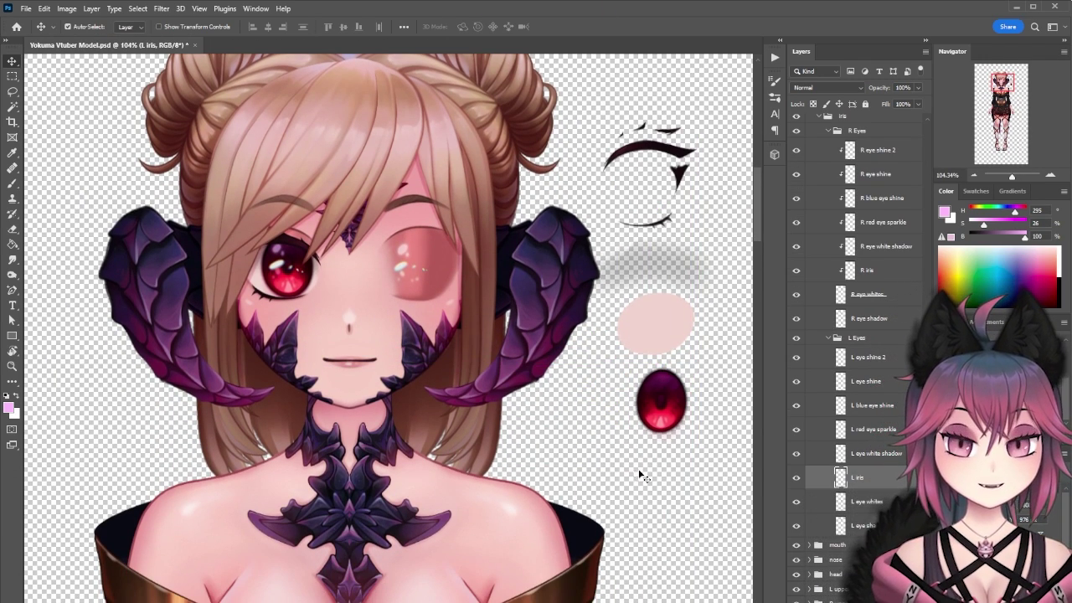
pyautogui.scroll(1, 703, 347)
# Step: Move the L eye's shine, sparkle and blue shine layers off the face, and highlight the matching R eye layers
pyautogui.moveTo(320, 286); pyautogui.dragTo(495, 405)
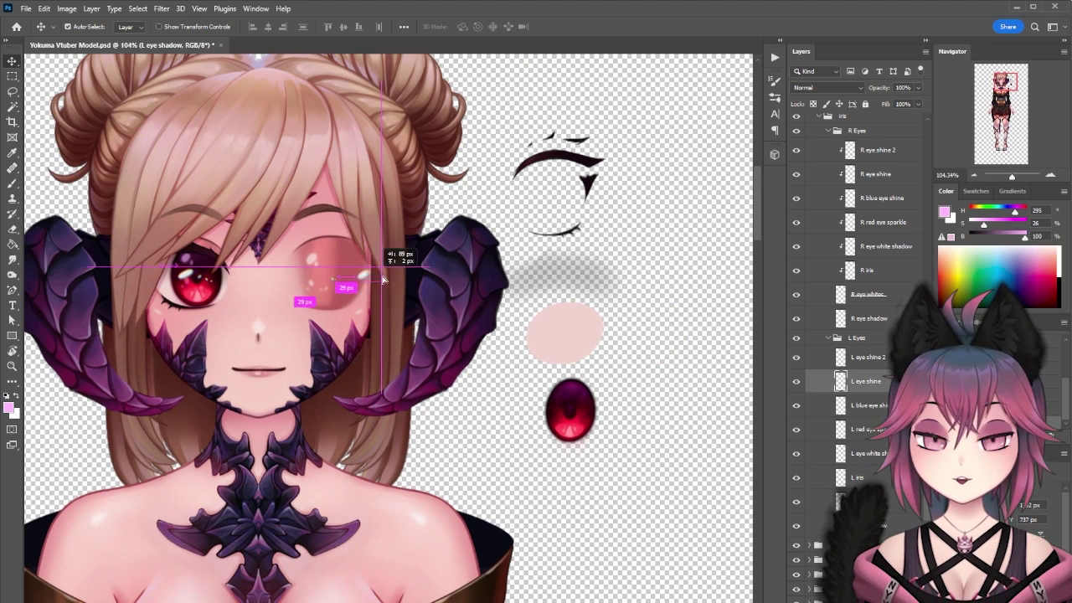
pyautogui.moveTo(310, 283); pyautogui.dragTo(559, 405)
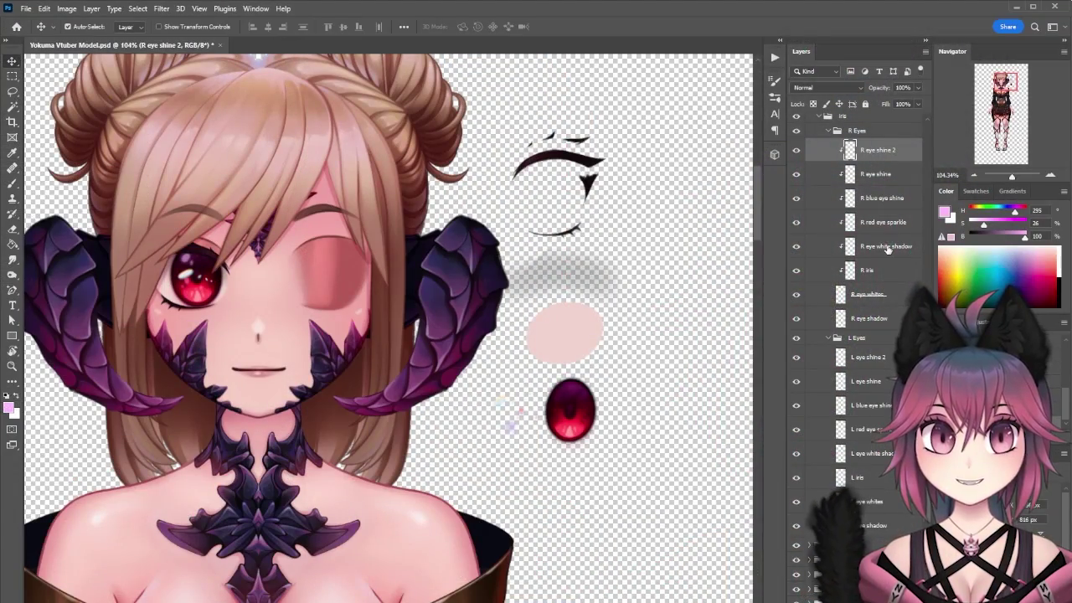
pyautogui.keyDown('shift'); pyautogui.click(883, 223); pyautogui.keyUp('shift')
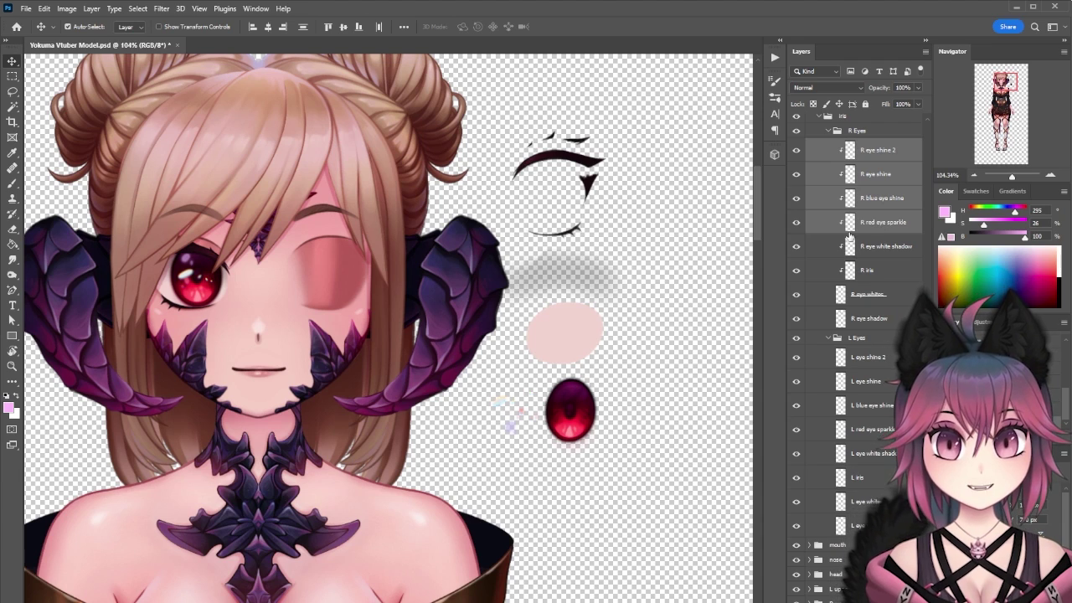
pyautogui.moveTo(510, 426)
pyautogui.mouseDown()
pyautogui.moveTo(568, 392)
pyautogui.moveTo(510, 426)
pyautogui.mouseUp()
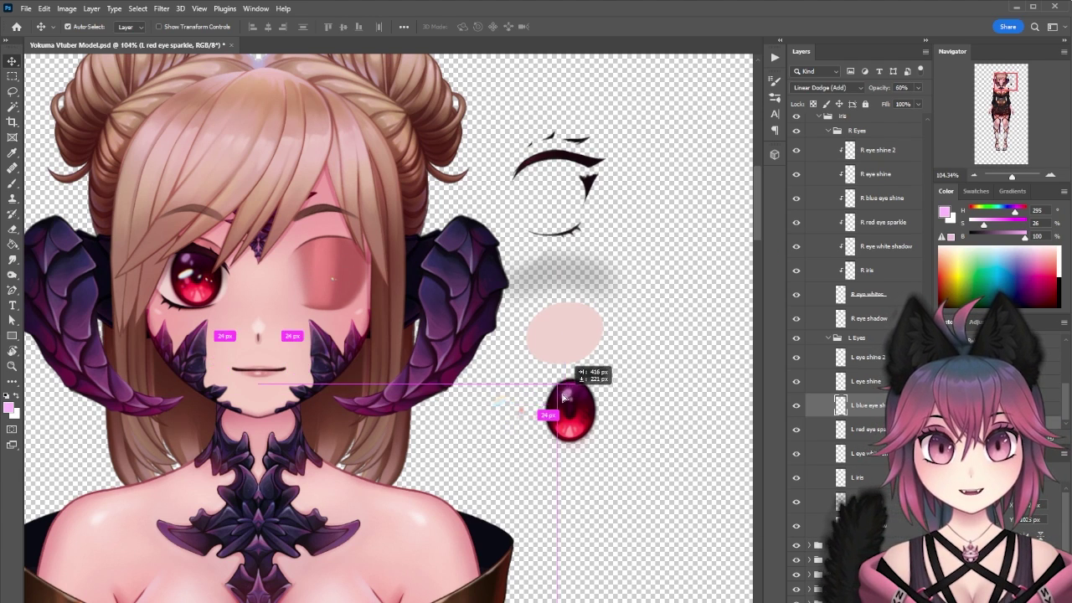
pyautogui.moveTo(332, 278); pyautogui.dragTo(526, 383)
pyautogui.click(861, 151)
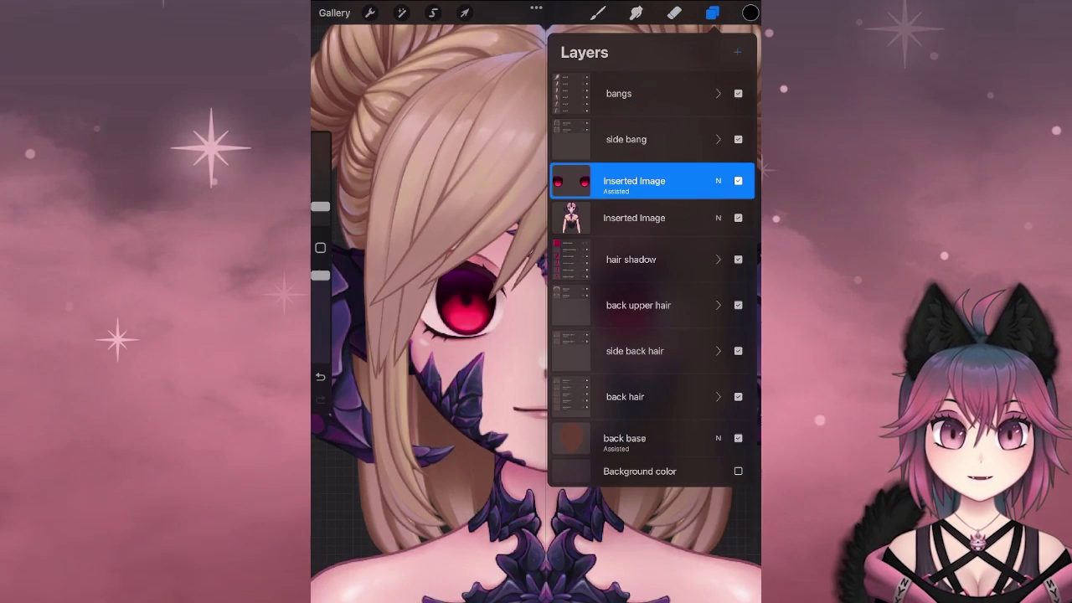
# Step: Switch to Procreate and paint mirrored highlights on both irises in near-white #fff5f4
pyautogui.click(750, 12)
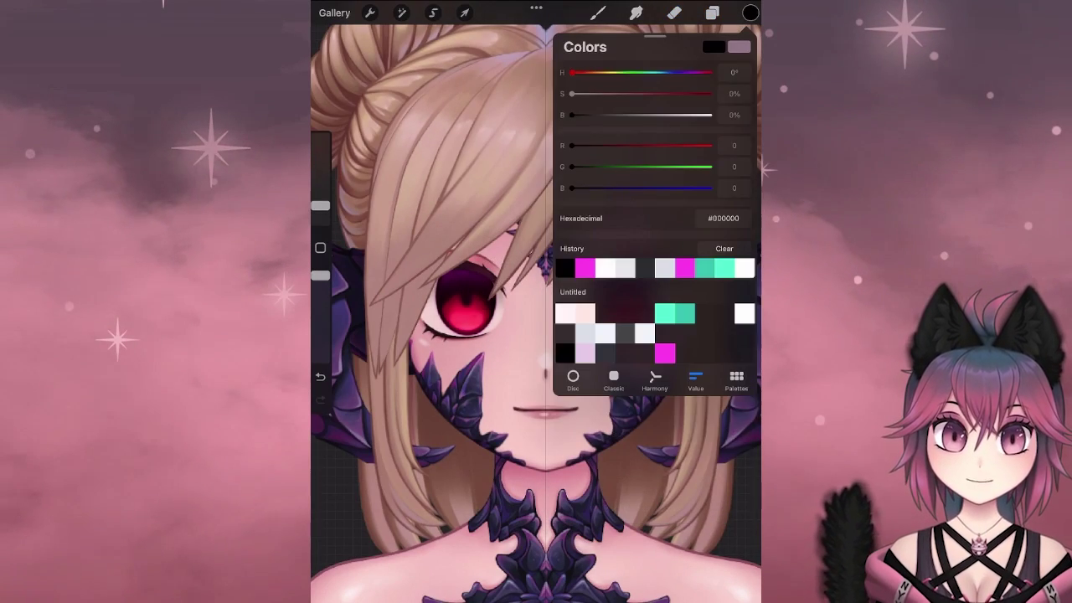
pyautogui.click(597, 13)
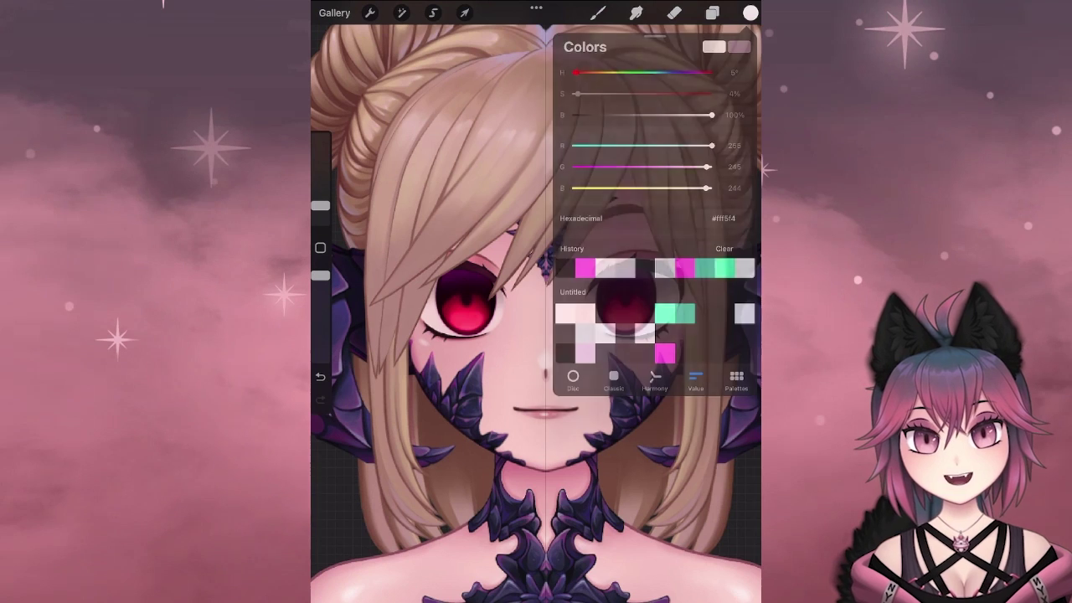
pyautogui.moveTo(611, 294); pyautogui.dragTo(619, 284)
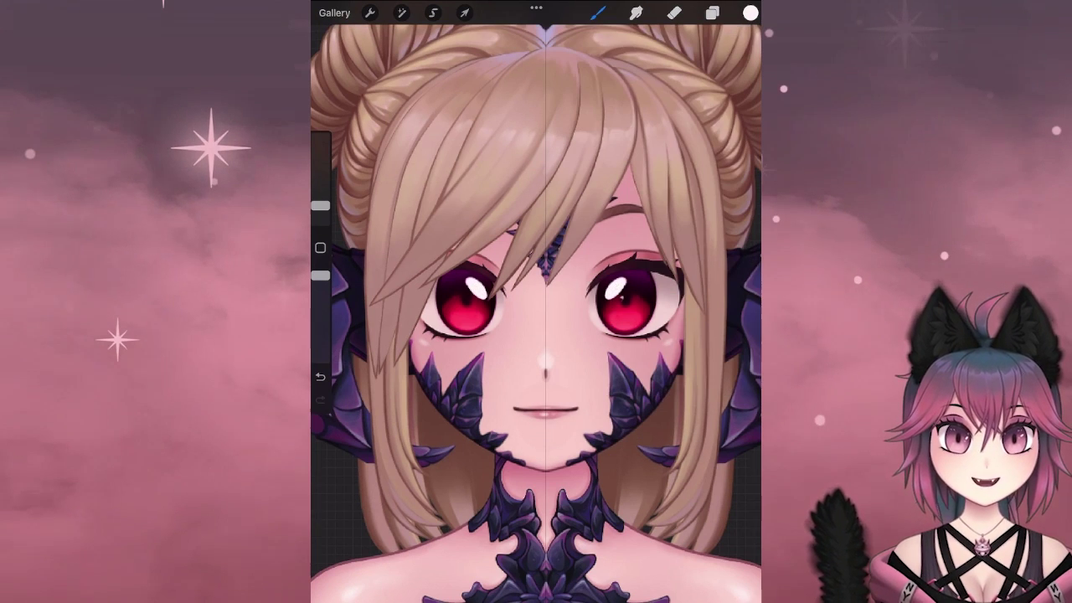
pyautogui.click(622, 299)
# Step: Paint small mirrored sparkles in further colours, including red and violet-blue, on both irises
pyautogui.click(750, 13)
pyautogui.moveTo(578, 93)
pyautogui.mouseDown()
pyautogui.moveTo(712, 93)
pyautogui.moveTo(665, 72)
pyautogui.mouseUp()
pyautogui.click(466, 311)
pyautogui.click(750, 12)
pyautogui.click(750, 13)
pyautogui.click(639, 300)
pyautogui.click(750, 13)
pyautogui.click(750, 12)
pyautogui.click(633, 273)
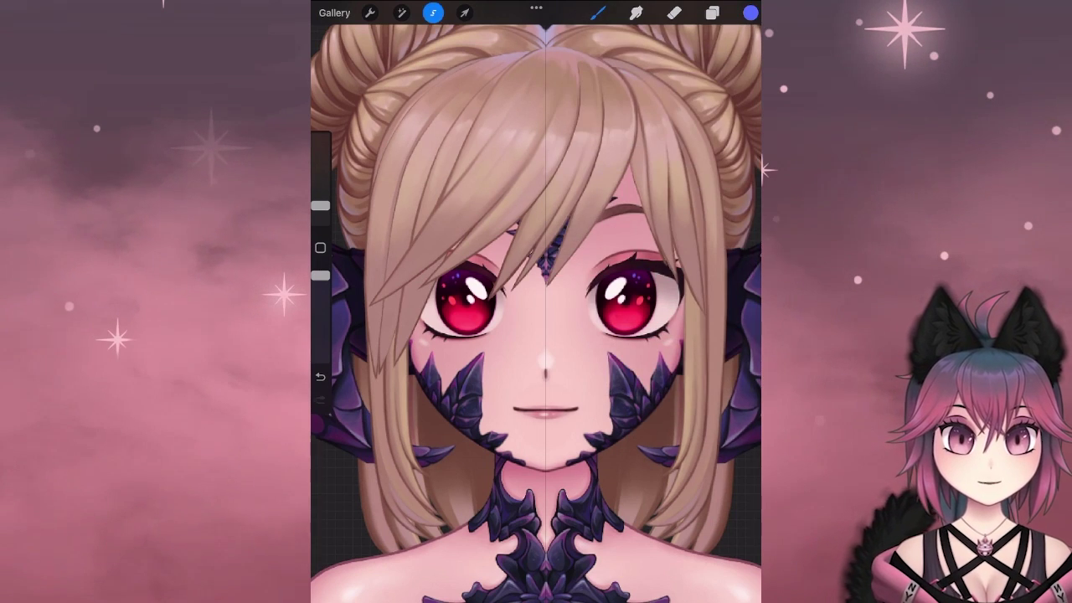
# Step: Make a freehand selection around the eye partly covered by bangs and transform its painted highlights
pyautogui.click(433, 13)
pyautogui.moveTo(460, 235); pyautogui.dragTo(461, 236)
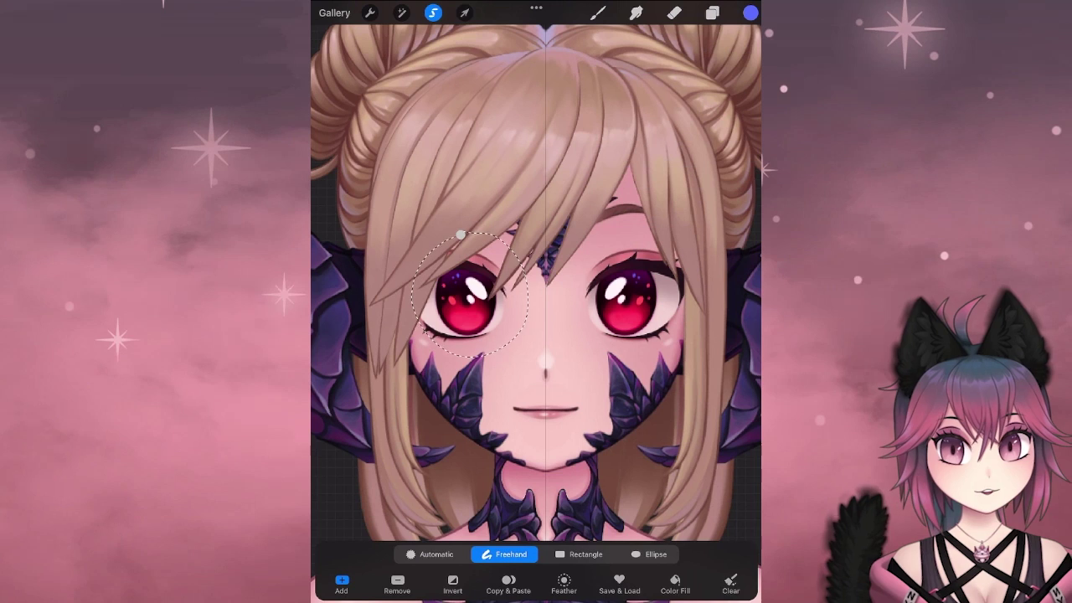
pyautogui.click(465, 13)
pyautogui.click(419, 582)
pyautogui.click(464, 12)
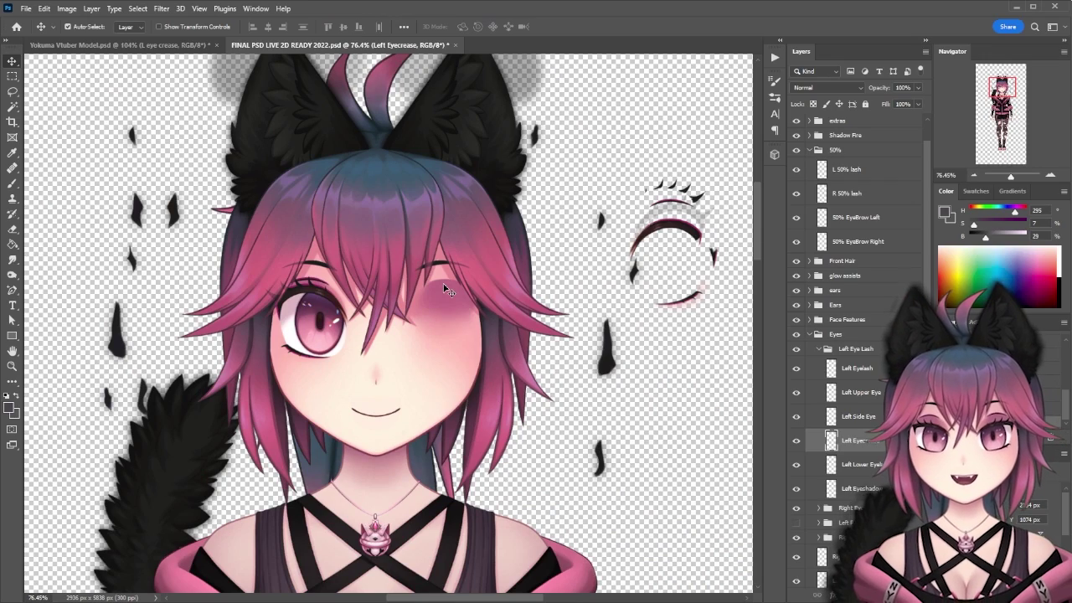
# Step: In FINAL PSD LIVE 2D READY 2022.psd, move the left eyeshadow and Left Back eyeshadow beside the face, below the separated lashes
pyautogui.moveTo(619, 360); pyautogui.dragTo(714, 370)
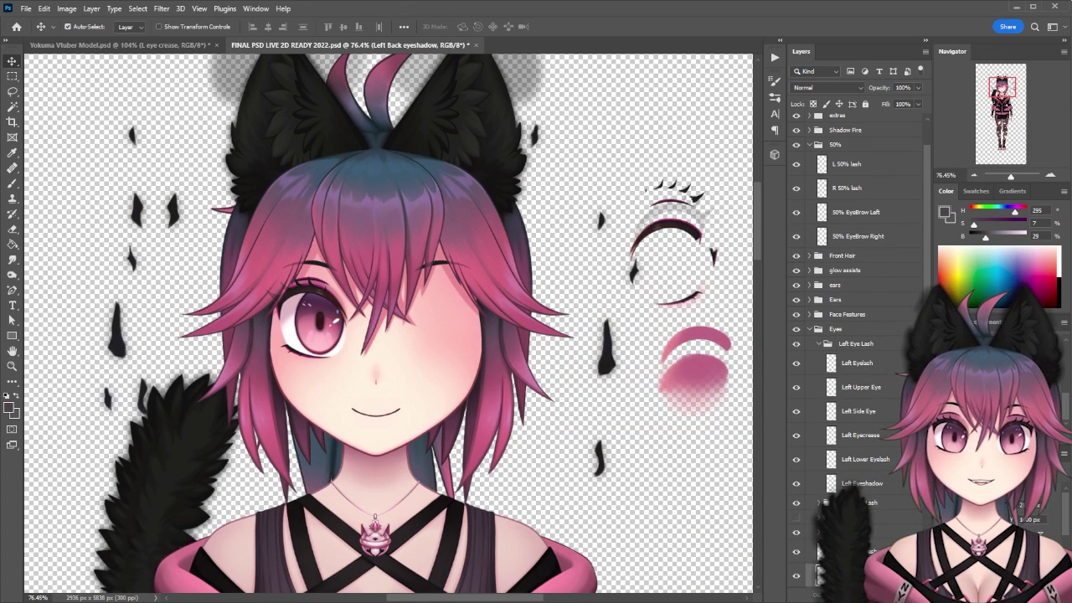
pyautogui.scroll(-3, 871, 451)
pyautogui.moveTo(689, 334); pyautogui.dragTo(693, 353)
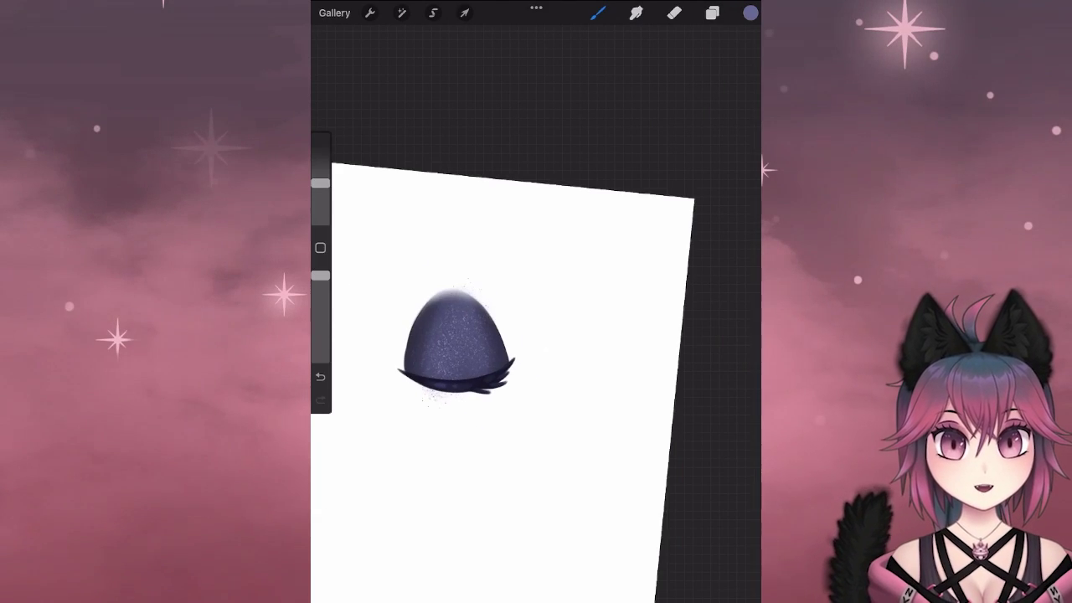
# Step: In the Procreate eyelid drawing, adjust the opacity of the glitter layer over the closed eyelid
pyautogui.click(712, 13)
pyautogui.click(718, 127)
pyautogui.moveTo(742, 170); pyautogui.dragTo(603, 163)
pyautogui.click(718, 126)
# Step: Add a new layer above the eyelid's glitter layer and try to make it a clipping mask
pyautogui.click(737, 52)
pyautogui.click(625, 126)
pyautogui.click(501, 173)
pyautogui.hotkey('ctrl', 'z')
# Step: Apply a 2% Gaussian Blur to the eyelid's glitter on Layer 3
pyautogui.click(690, 163)
pyautogui.click(401, 12)
pyautogui.click(711, 12)
pyautogui.click(712, 13)
pyautogui.click(401, 13)
pyautogui.click(418, 204)
pyautogui.moveTo(444, 335); pyautogui.dragTo(457, 335)
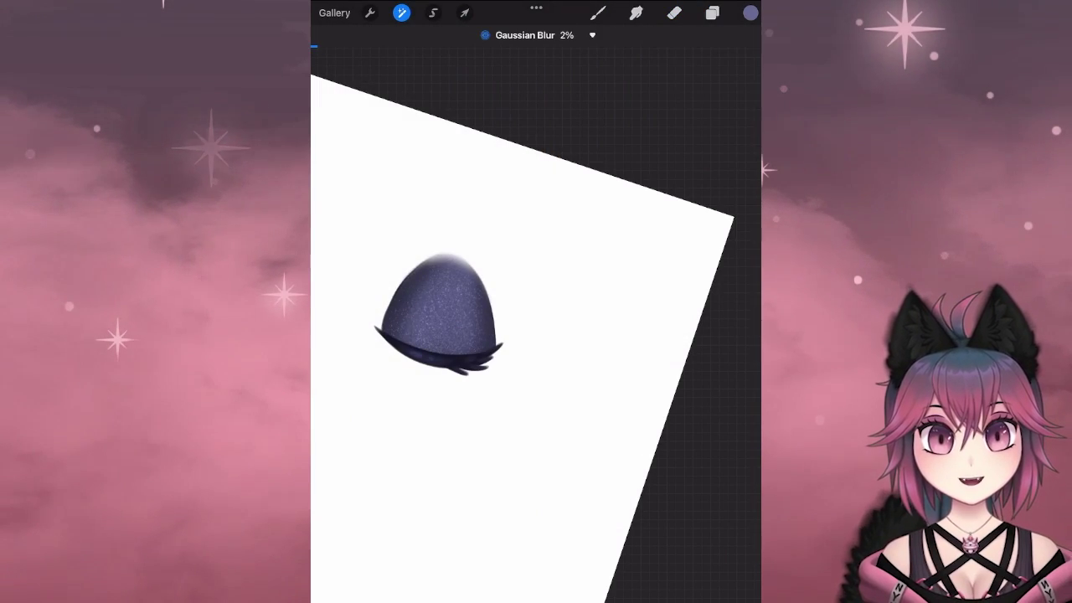
# Step: Clip the empty Layer 4 to the glitter on Layer 3
pyautogui.click(712, 13)
pyautogui.moveTo(619, 200); pyautogui.dragTo(618, 164)
pyautogui.click(618, 126)
pyautogui.click(618, 126)
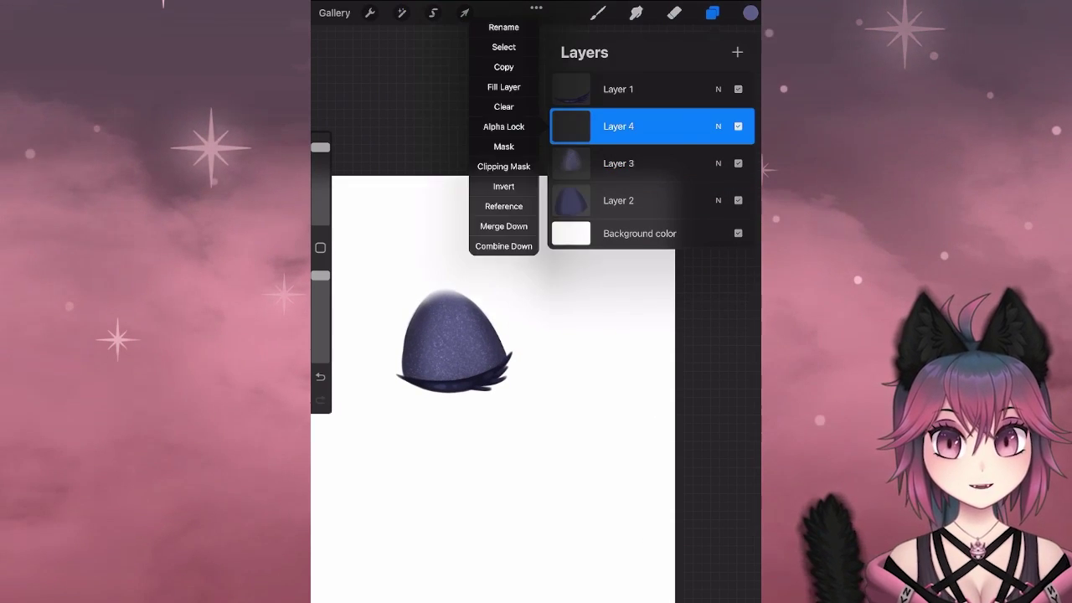
# Step: Reduce the brush size, brush lighter lilac glitter down the eyelid's middle, and undo the last stroke
pyautogui.click(597, 13)
pyautogui.moveTo(320, 147); pyautogui.dragTo(320, 183)
pyautogui.click(751, 12)
pyautogui.moveTo(670, 115); pyautogui.dragTo(705, 114)
pyautogui.click(750, 13)
pyautogui.moveTo(448, 308); pyautogui.dragTo(455, 368)
pyautogui.hotkey('ctrl', 'z')
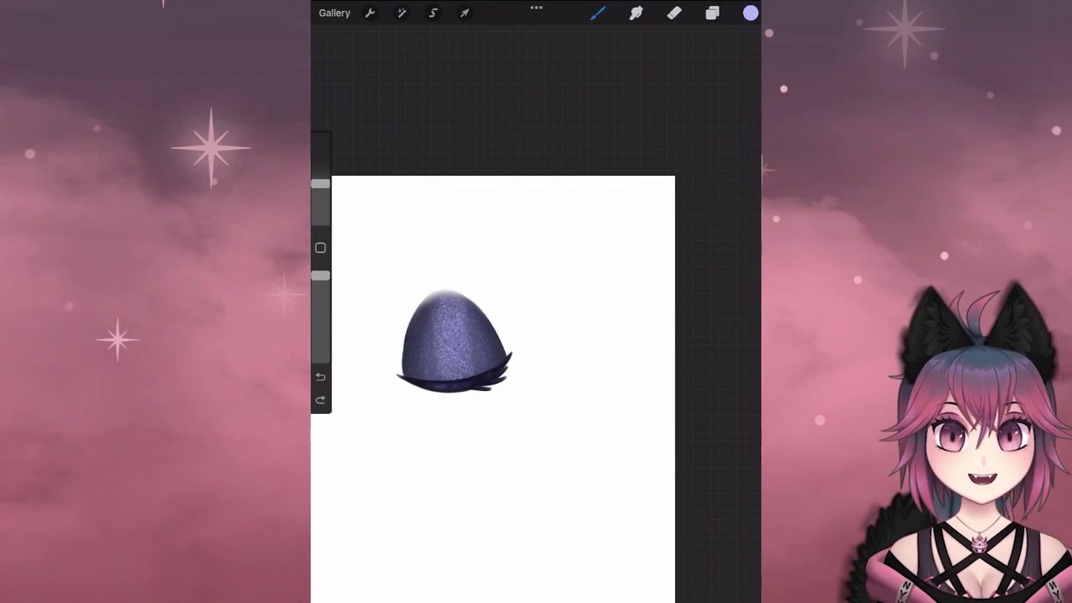
# Step: Choose a paler, less saturated lilac and brush a brighter glitter highlight down the eyelid's middle
pyautogui.click(750, 13)
pyautogui.moveTo(610, 93); pyautogui.dragTo(591, 93)
pyautogui.moveTo(320, 183)
pyautogui.mouseDown()
pyautogui.moveTo(320, 196)
pyautogui.moveTo(320, 184)
pyautogui.mouseUp()
pyautogui.moveTo(453, 310); pyautogui.dragTo(457, 372)
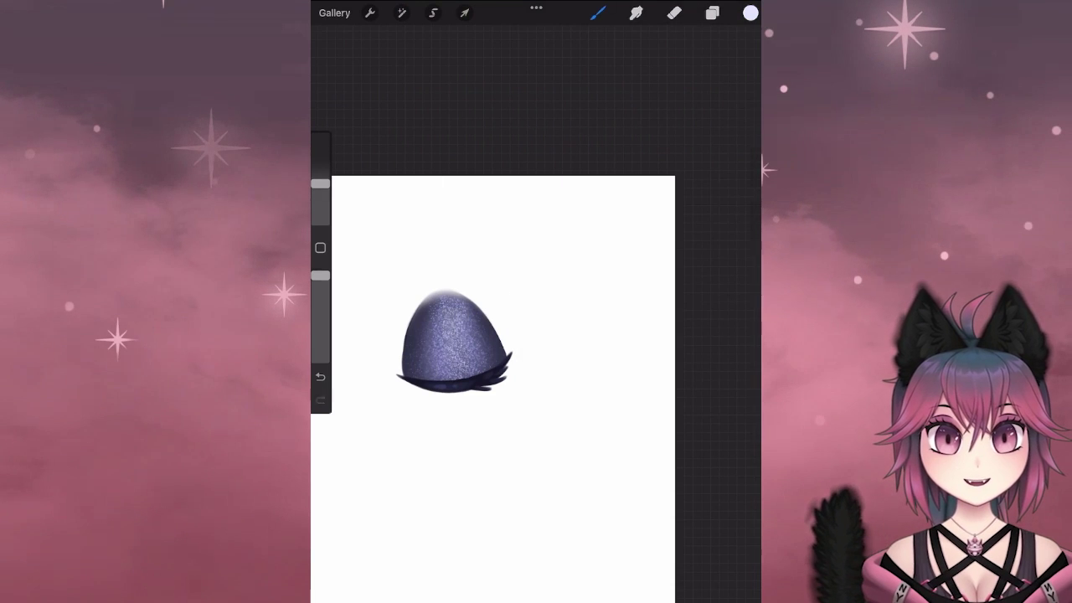
# Step: Add a layer above Layer 4 and brush another soft highlight down the eyelid
pyautogui.scroll(-3, 494, 335)
pyautogui.click(712, 13)
pyautogui.click(737, 51)
pyautogui.click(712, 13)
pyautogui.scroll(3, 494, 335)
pyautogui.moveTo(486, 300); pyautogui.dragTo(475, 374)
# Step: Select Layer 4 and Layer 5 together and shift the glitter highlights sideways across the eyelid
pyautogui.click(712, 12)
pyautogui.moveTo(619, 163); pyautogui.dragTo(687, 164)
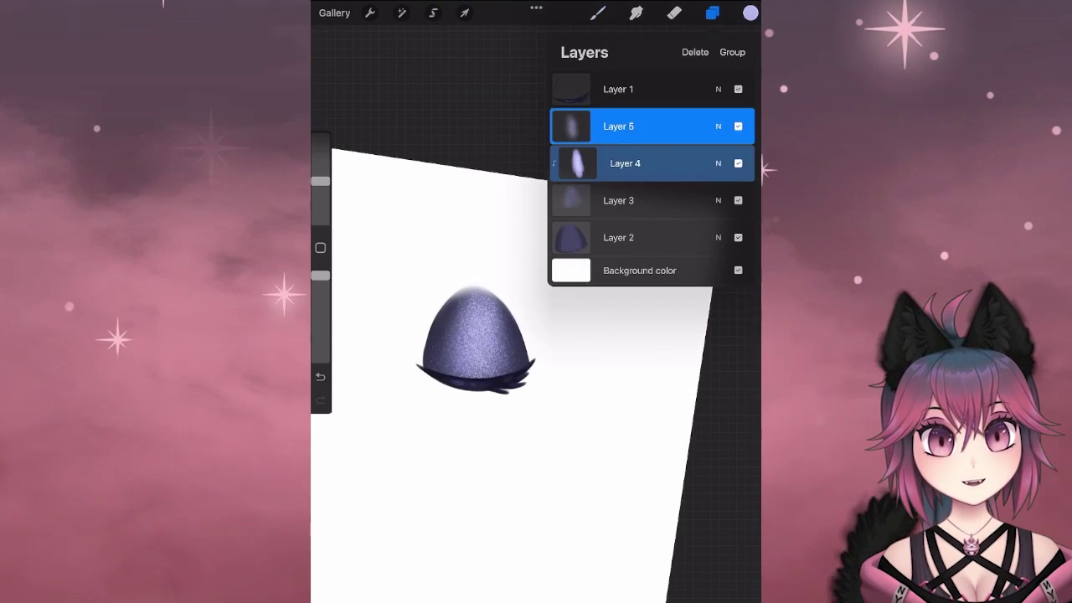
pyautogui.click(465, 13)
pyautogui.moveTo(480, 341); pyautogui.dragTo(502, 339)
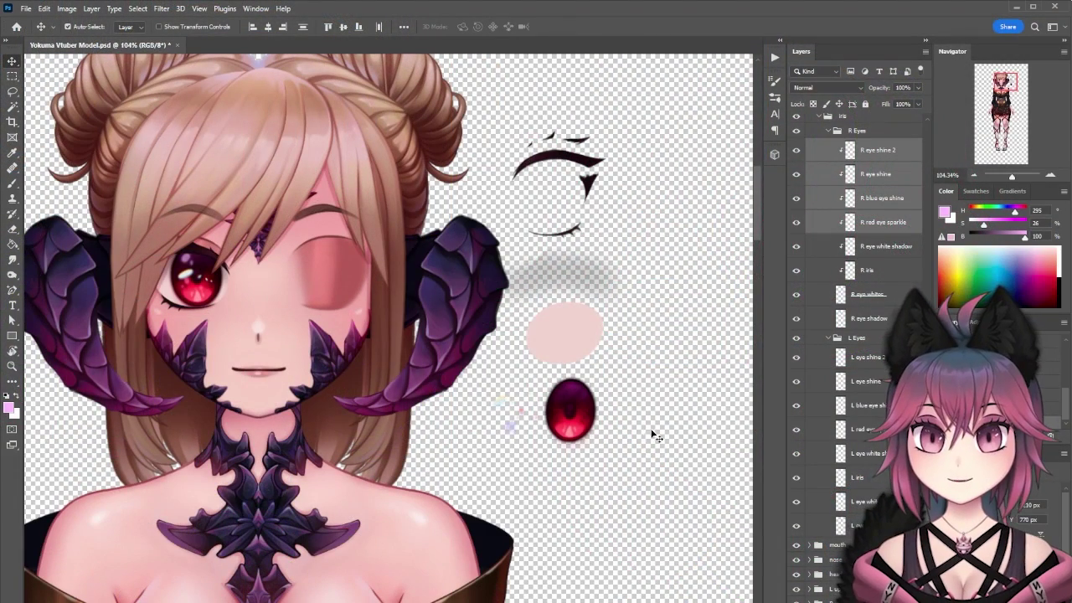
# Step: In Photoshop, move the remaining eyelid pieces of the uncovered eye out beside the character's head
pyautogui.moveTo(343, 268); pyautogui.dragTo(666, 300)
pyautogui.click(326, 239)
pyautogui.click(326, 241)
pyautogui.moveTo(329, 242); pyautogui.dragTo(657, 250)
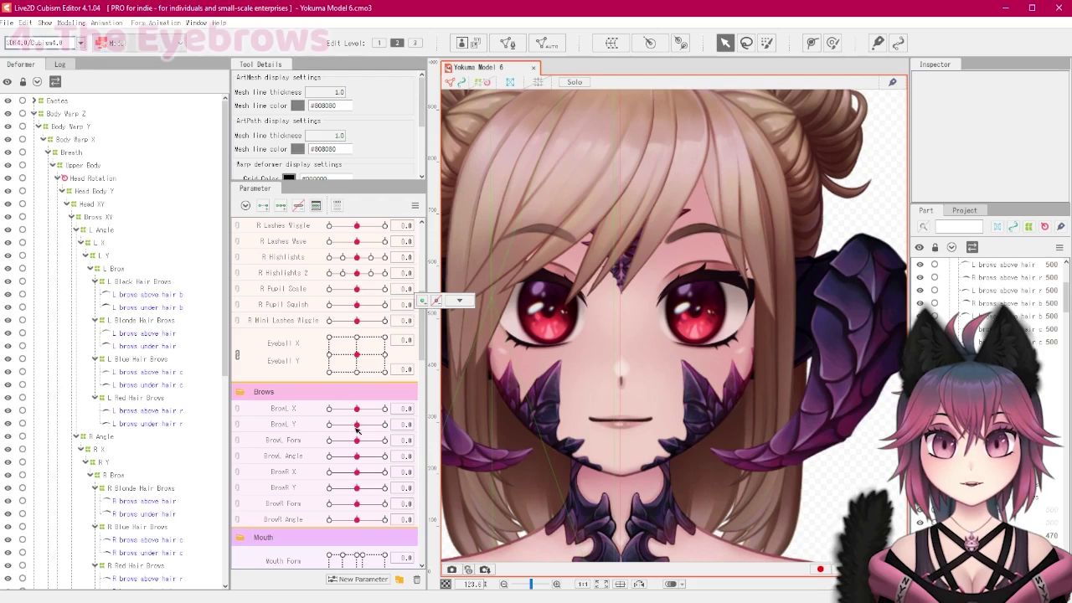
# Step: In Live2D Cubism, preview BrowL Y at both extremes and shift the left brow upward on the model
pyautogui.moveTo(357, 424); pyautogui.dragTo(310, 423)
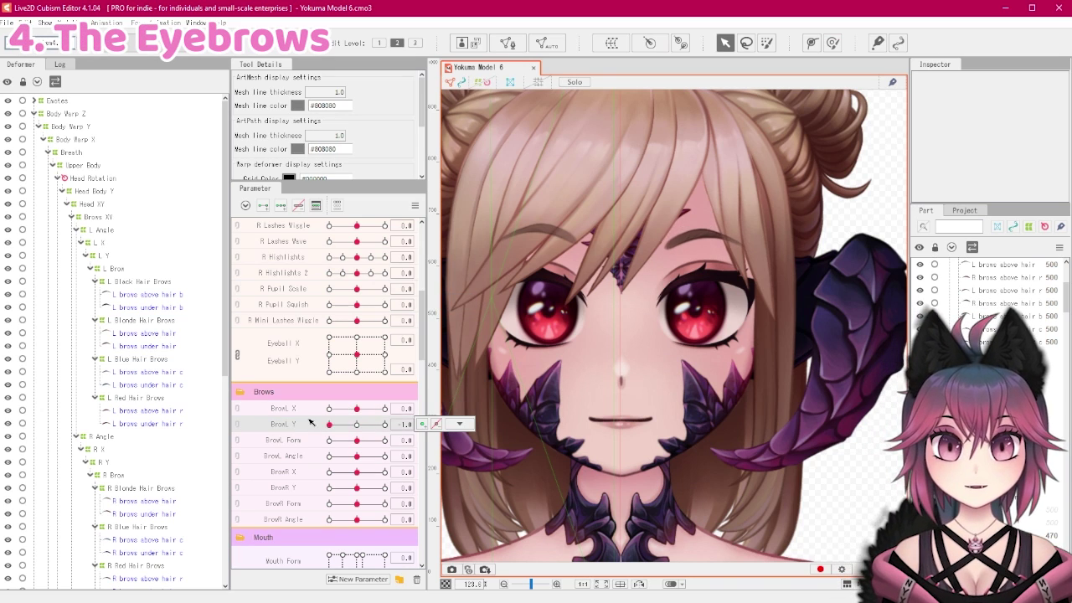
pyautogui.moveTo(309, 422); pyautogui.dragTo(383, 423)
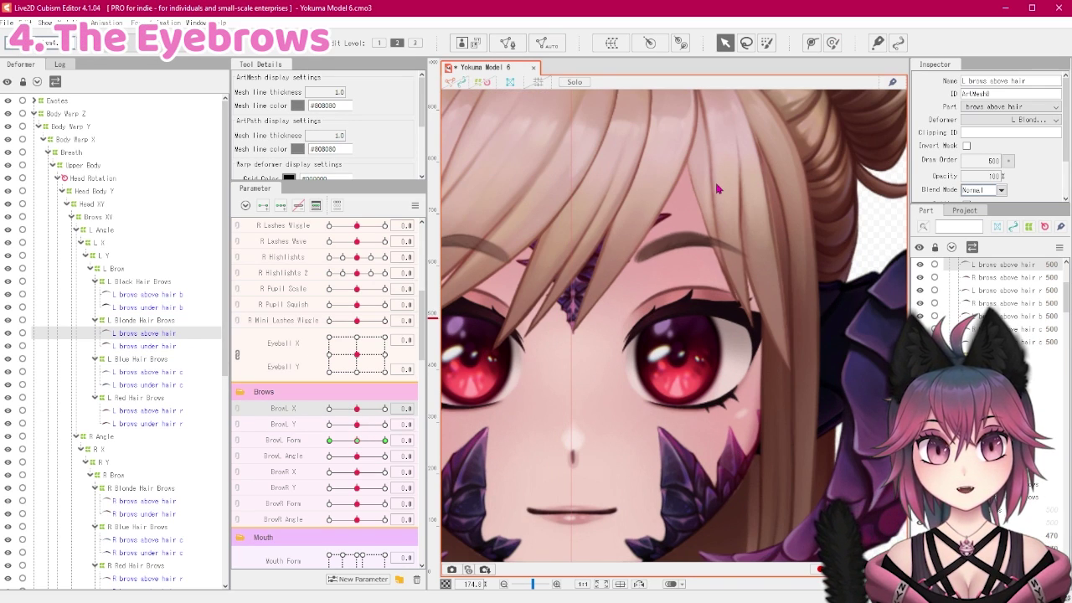
pyautogui.moveTo(734, 262); pyautogui.dragTo(734, 243)
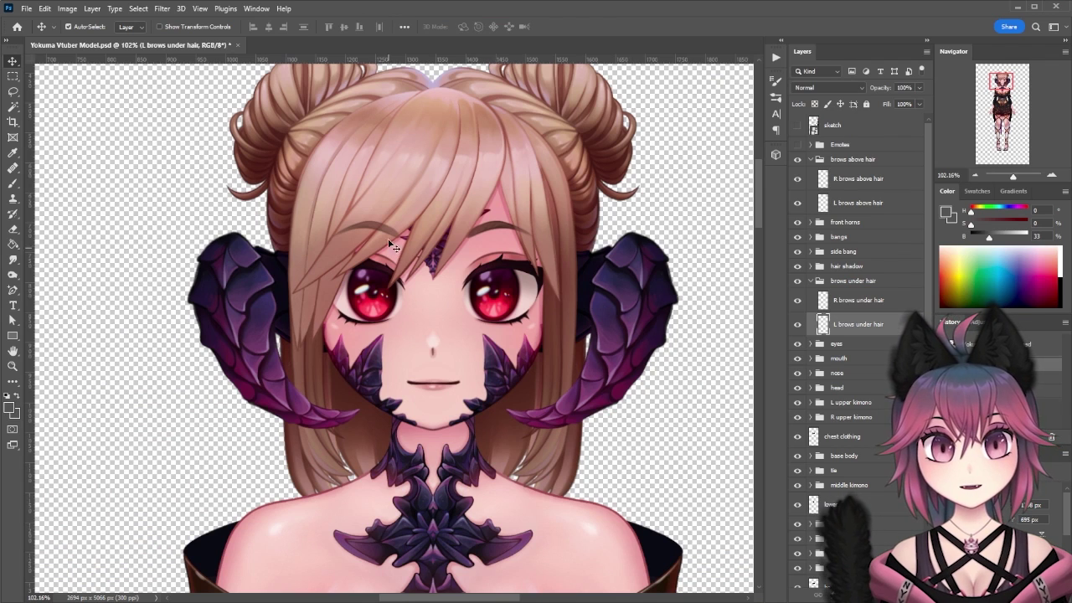
# Step: In Photoshop, pull the right brow's above-hair and under-hair copies out beside the head, and undo the moves
pyautogui.moveTo(503, 224); pyautogui.dragTo(674, 178)
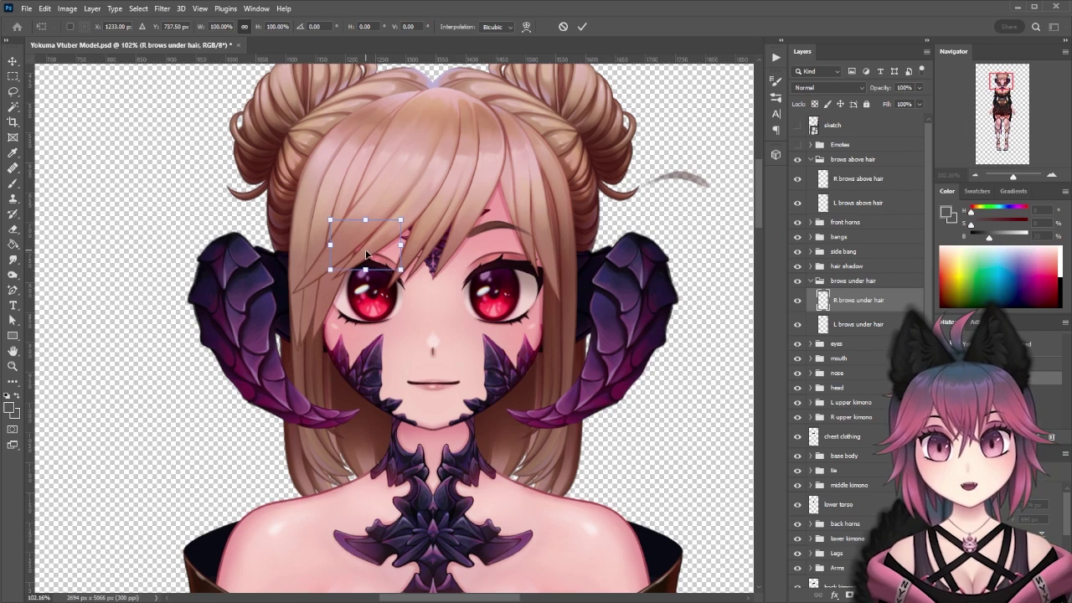
pyautogui.moveTo(366, 250); pyautogui.dragTo(693, 228)
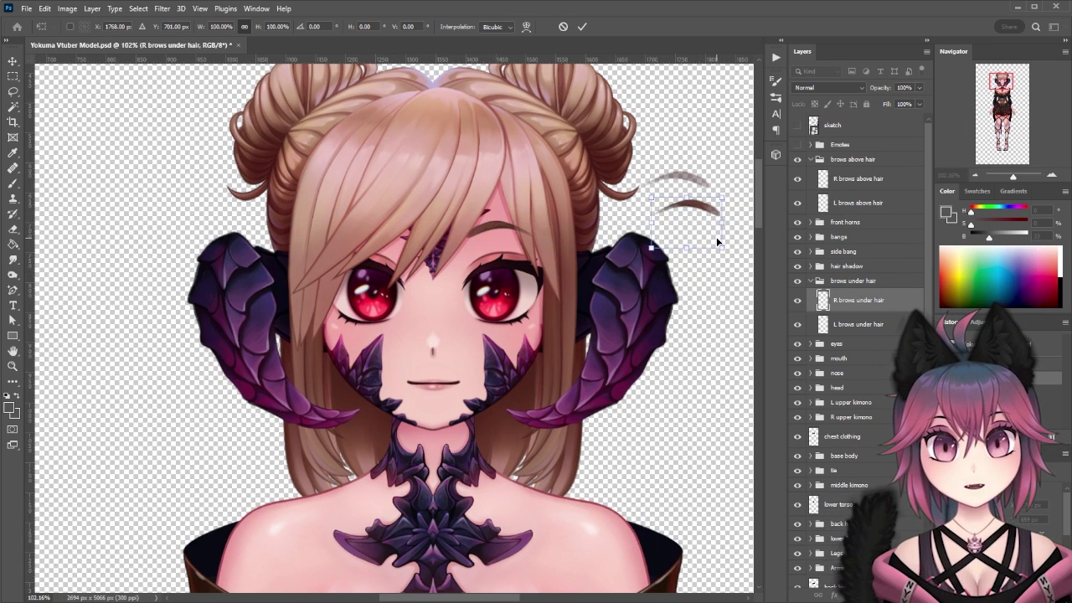
pyautogui.hotkey('ctrl', 'z')
pyautogui.moveTo(371, 240)
pyautogui.mouseDown()
pyautogui.moveTo(366, 317)
pyautogui.moveTo(371, 238)
pyautogui.mouseUp()
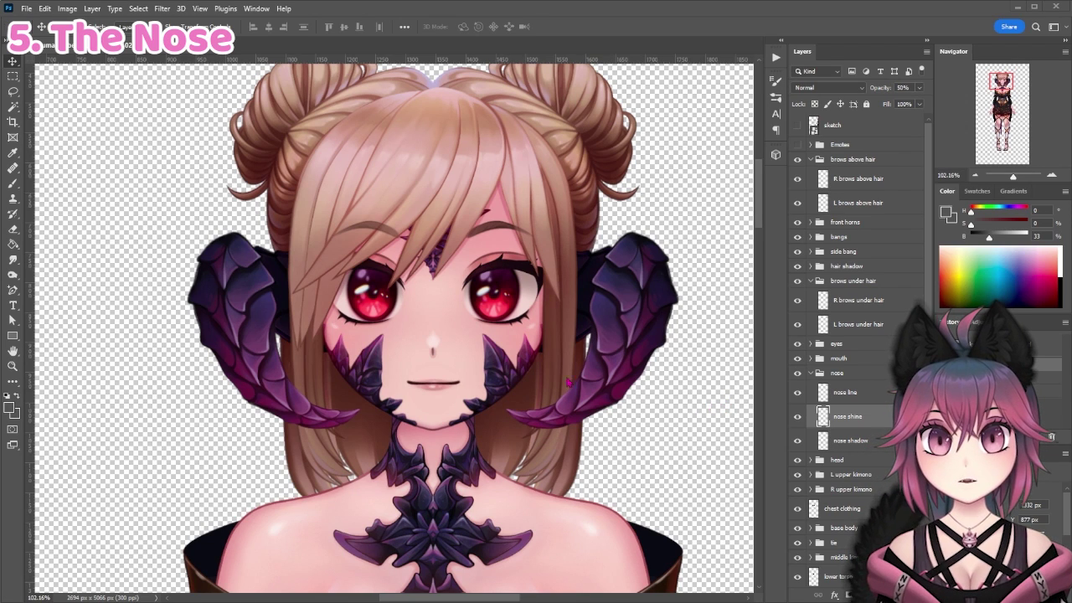
# Step: Separate the nose pieces by shifting the nose line and nose shine aside and selecting the nose shadow, reverting each move
pyautogui.scroll(5, 397, 379)
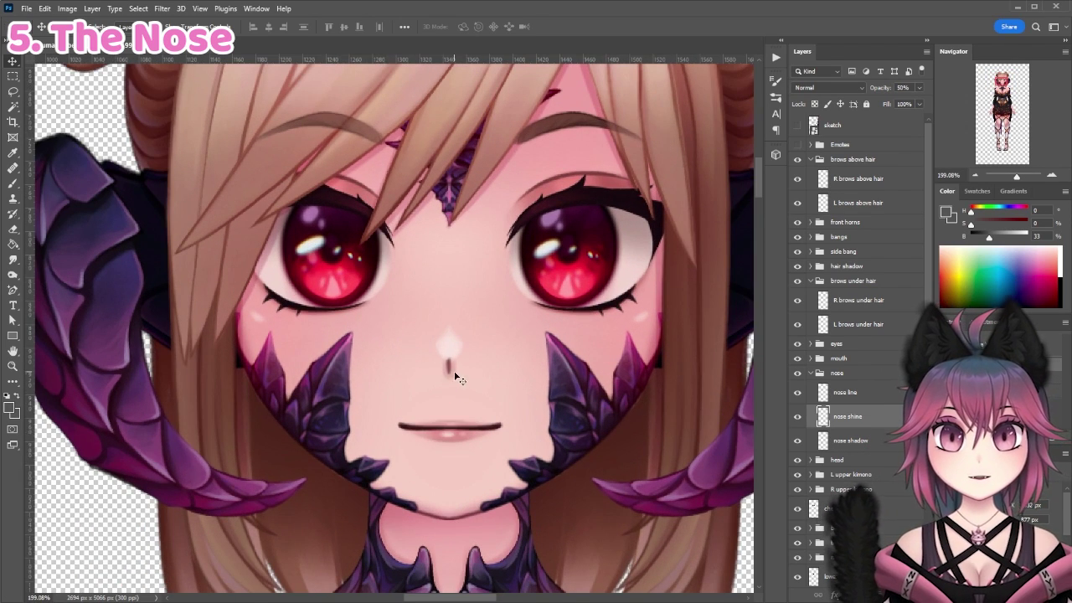
pyautogui.click(455, 373)
pyautogui.moveTo(449, 365); pyautogui.dragTo(383, 374)
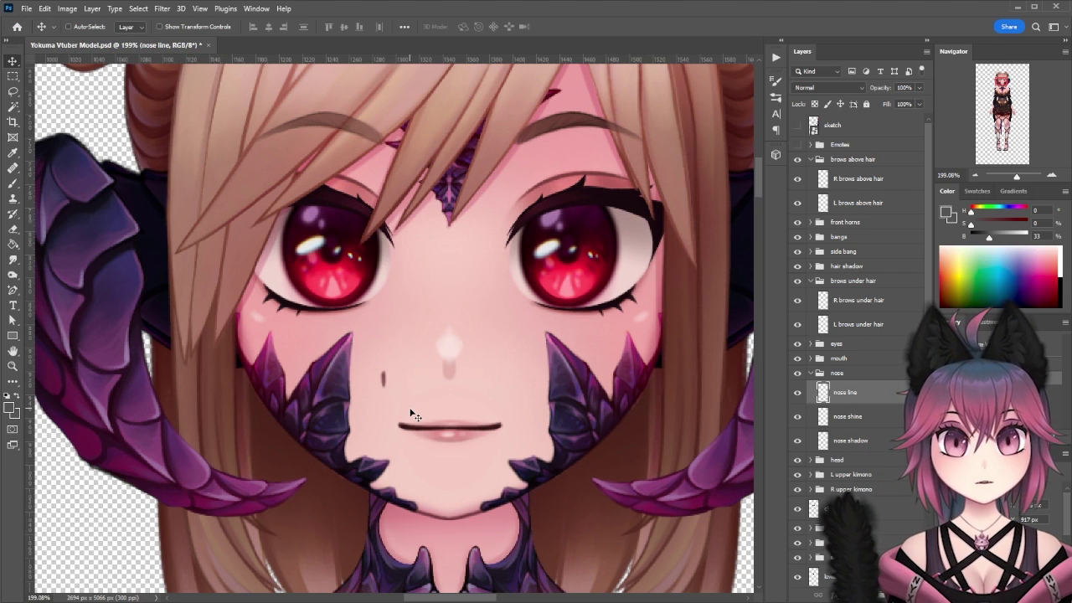
pyautogui.moveTo(448, 358); pyautogui.dragTo(399, 385)
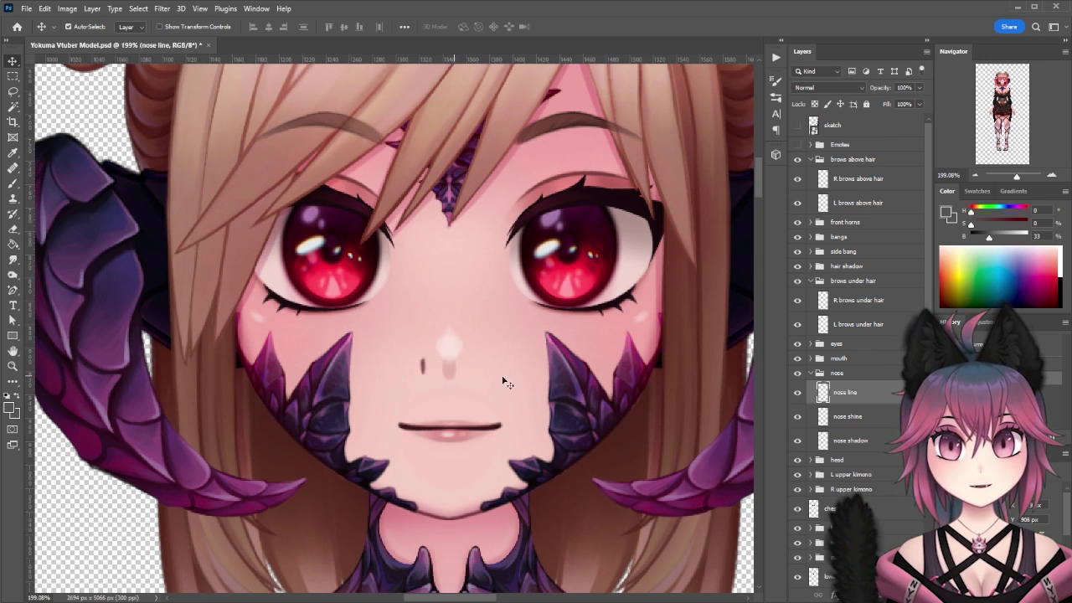
pyautogui.click(449, 381)
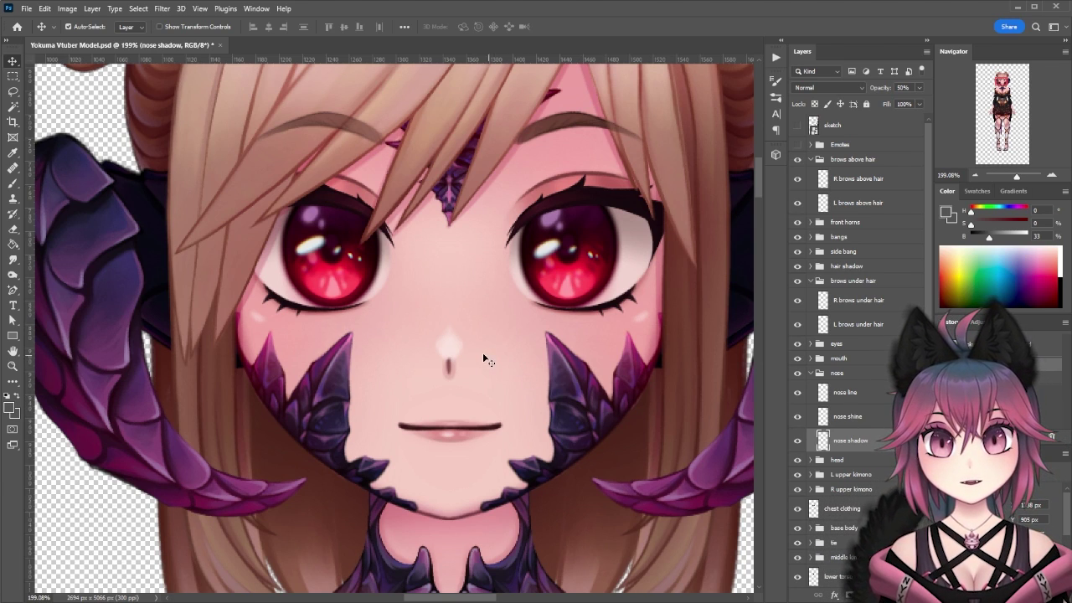
pyautogui.click(449, 349)
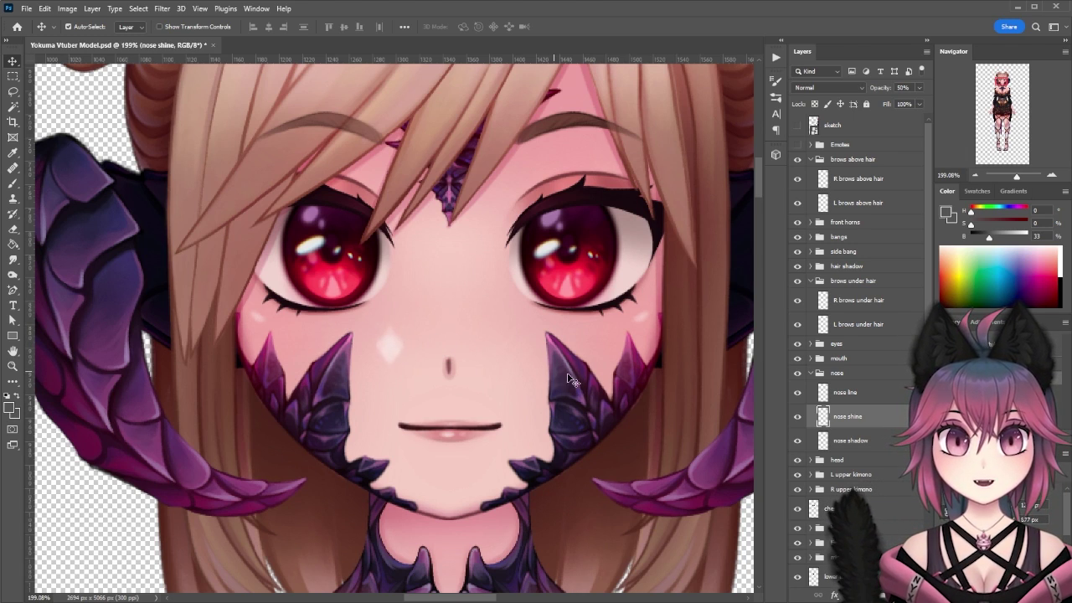
pyautogui.click(1019, 365)
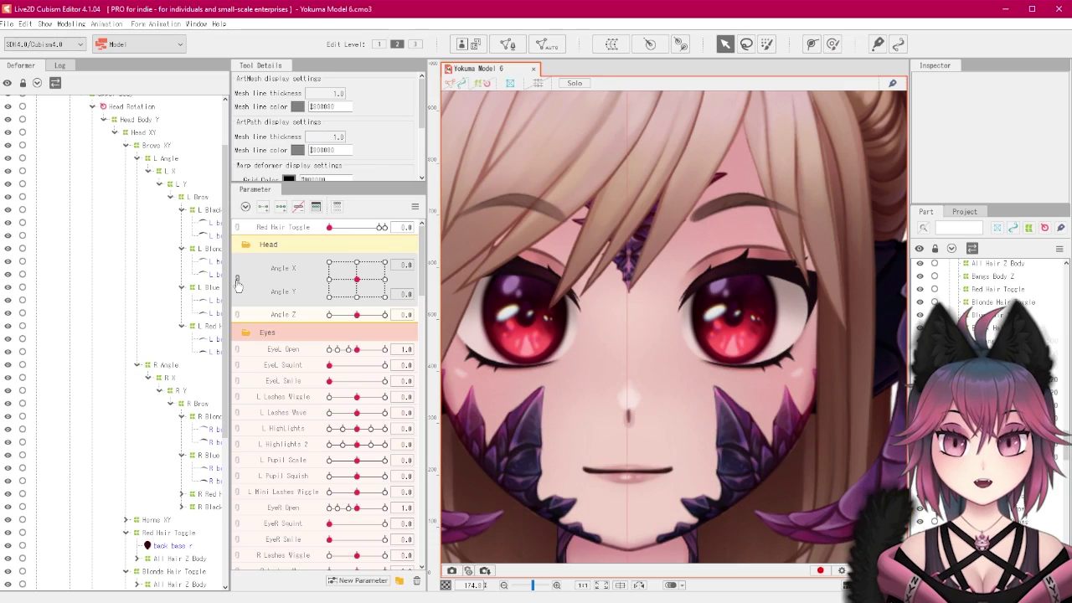
# Step: In Live2D Cubism, preview the head turn with Angle X unlinked from Angle Y, moving it to 30 and back to 0
pyautogui.scroll(-1, 304, 291)
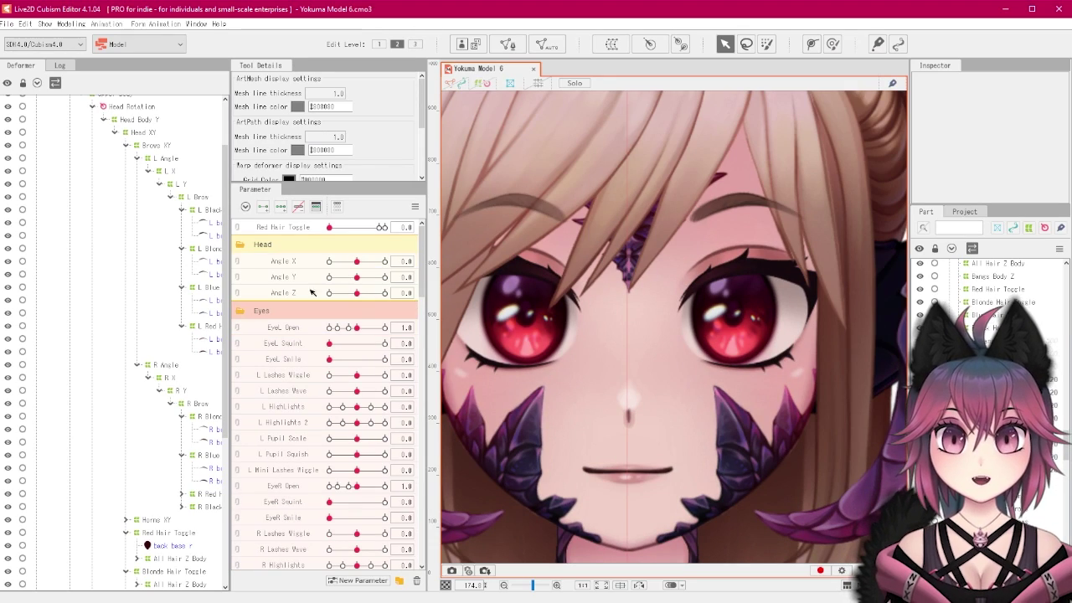
pyautogui.moveTo(358, 278); pyautogui.dragTo(389, 253)
pyautogui.click(358, 277)
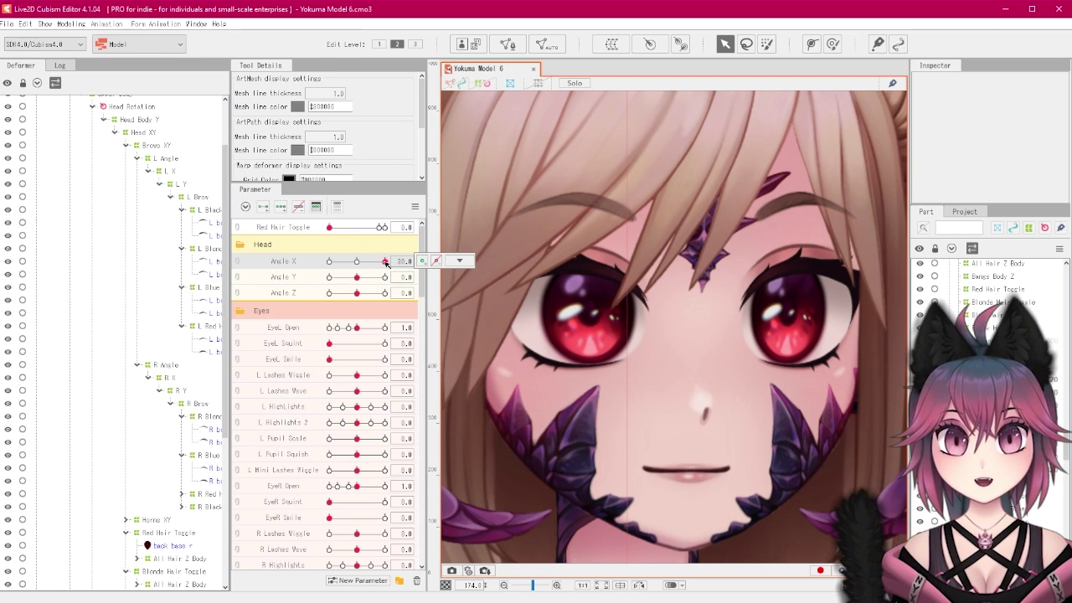
pyautogui.moveTo(386, 263); pyautogui.dragTo(356, 260)
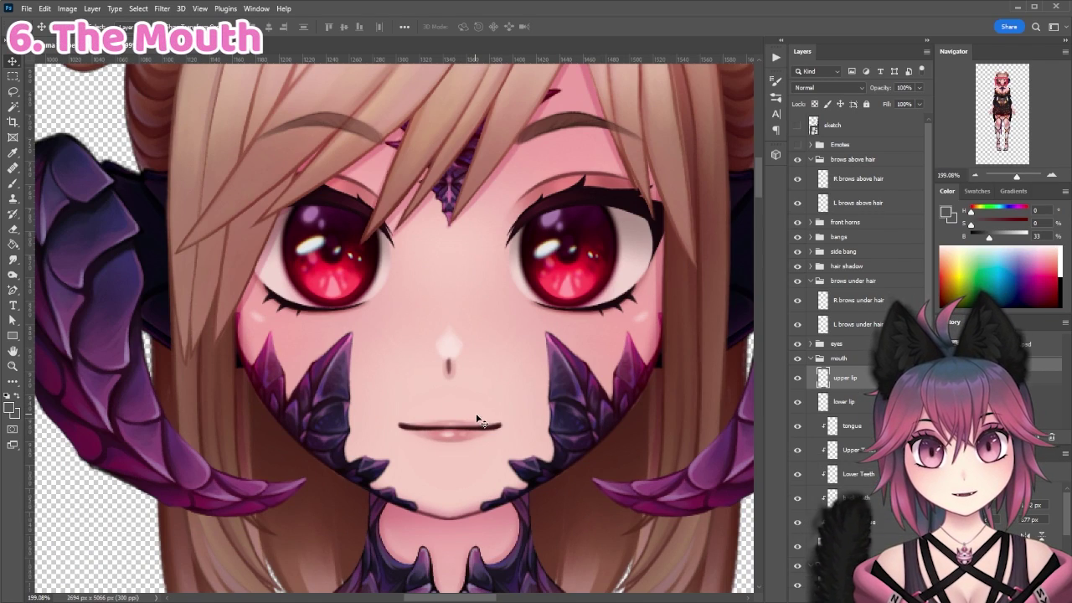
# Step: In Photoshop, move the upper lip and lower lip layers off the face to expose the mouth interior
pyautogui.moveTo(545, 421); pyautogui.dragTo(509, 403)
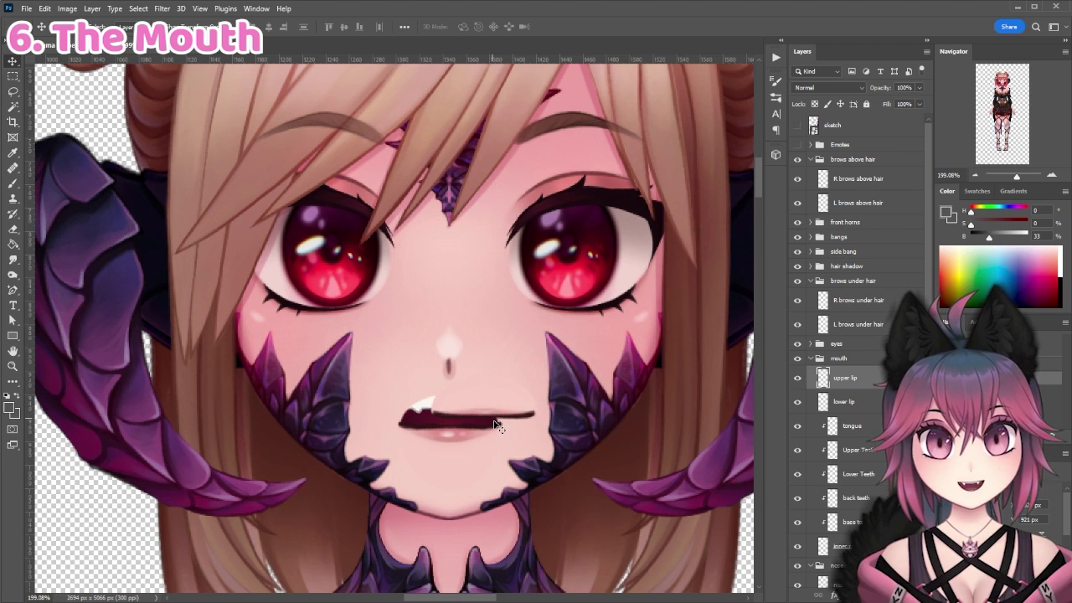
pyautogui.scroll(-4, 496, 422)
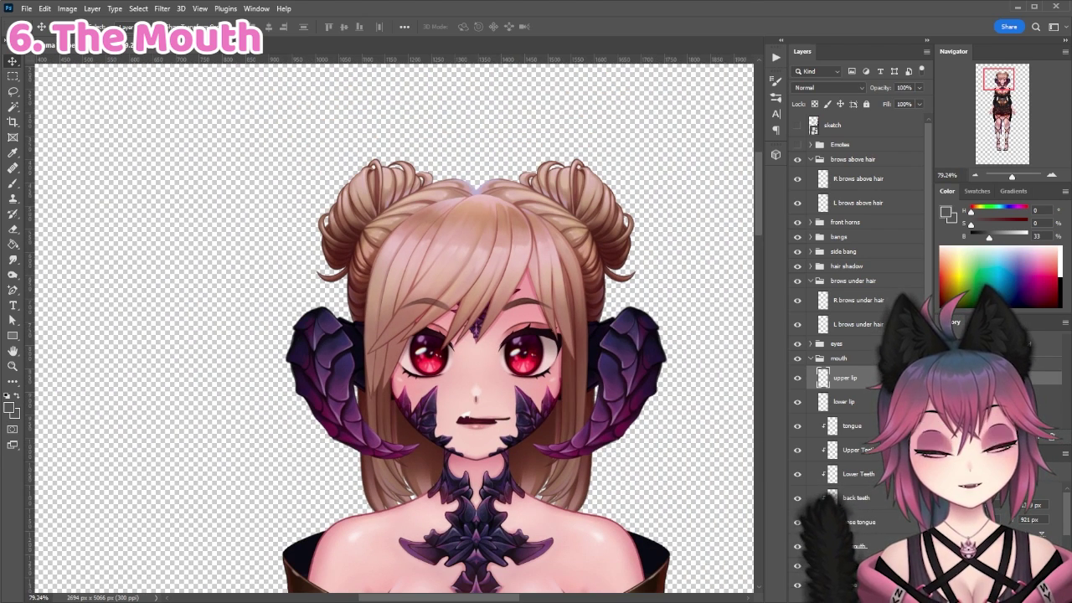
pyautogui.moveTo(478, 423); pyautogui.dragTo(242, 442)
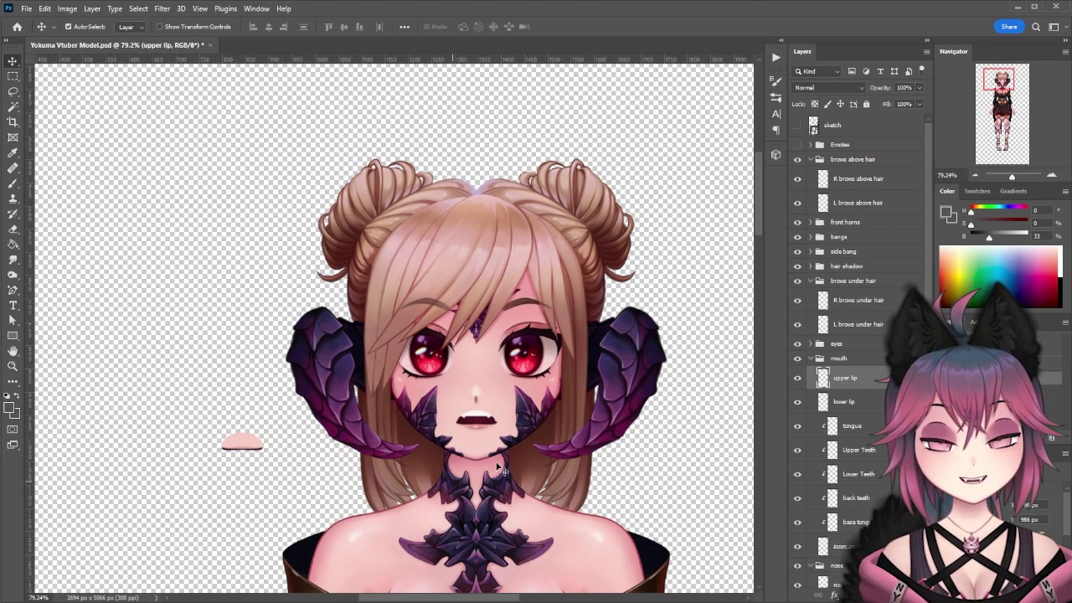
pyautogui.moveTo(473, 440); pyautogui.dragTo(229, 478)
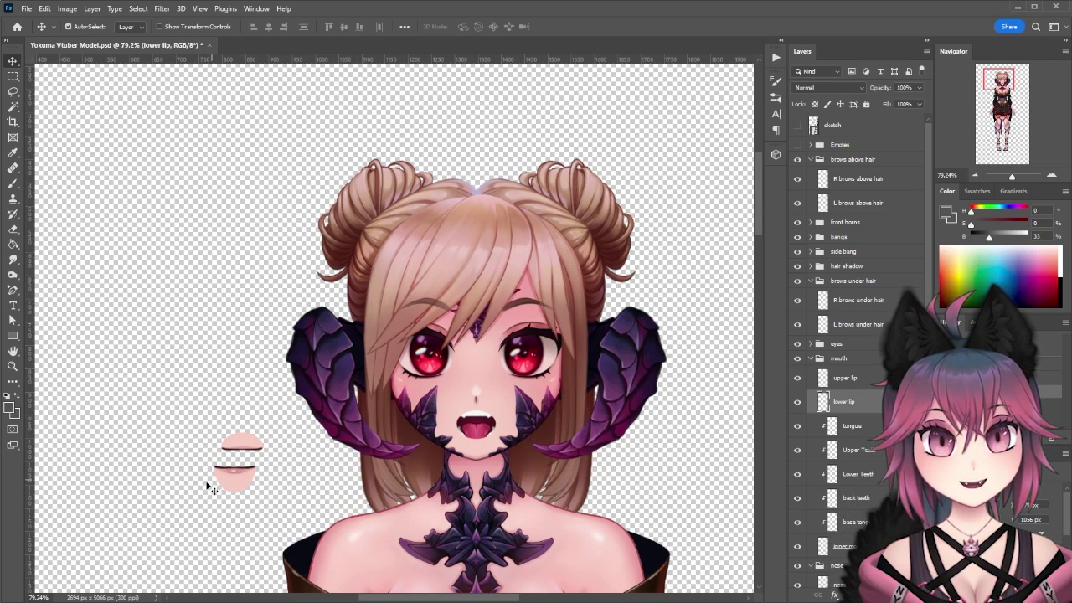
# Step: Move the Upper Teeth and Lower Teeth layers above the tongue layer and release them from the clipping mask
pyautogui.scroll(5, 210, 486)
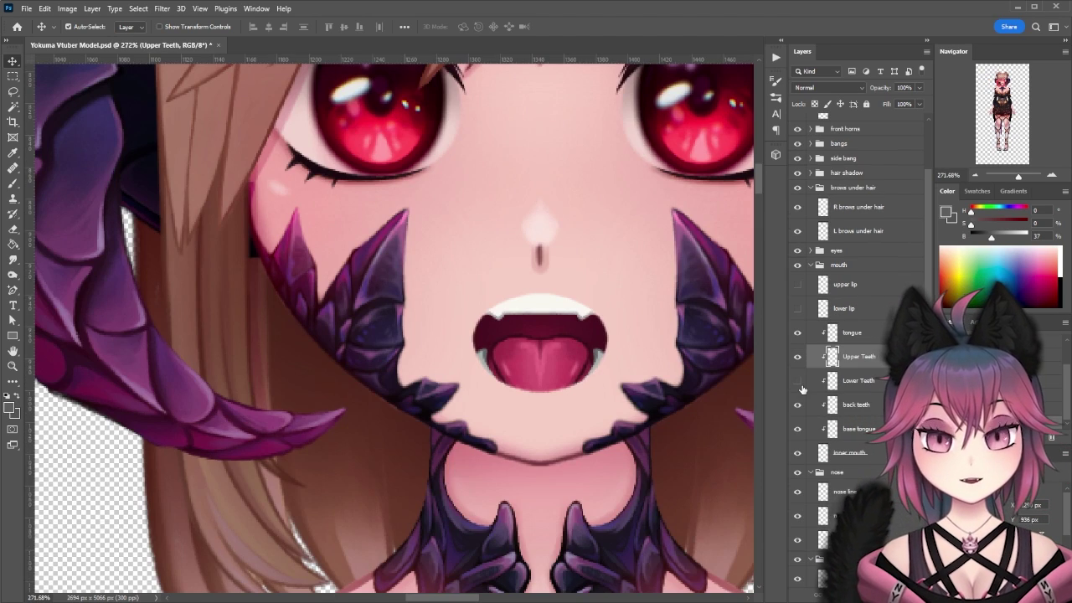
pyautogui.keyDown('shift'); pyautogui.click(866, 381); pyautogui.keyUp('shift')
pyautogui.moveTo(866, 381); pyautogui.dragTo(866, 322)
pyautogui.rightClick(862, 337)
pyautogui.click(901, 343)
pyautogui.moveTo(550, 302); pyautogui.dragTo(552, 300)
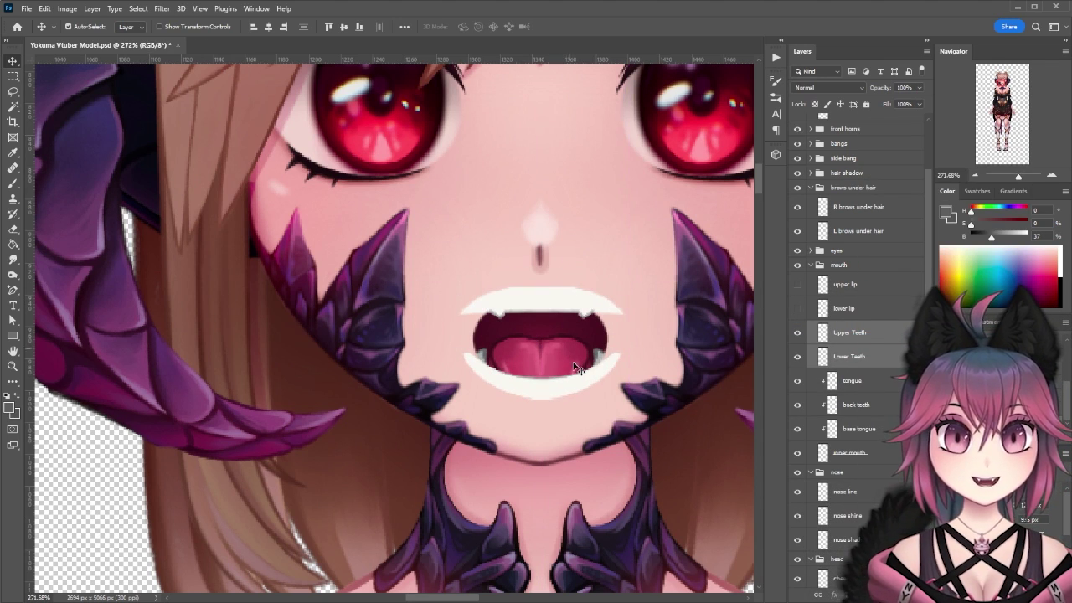
# Step: Copy the upper teeth to a new layer, move the copy over the lower teeth, and hide the Lower Teeth layer
pyautogui.click(536, 301)
pyautogui.click(13, 76)
pyautogui.moveTo(438, 255)
pyautogui.mouseDown()
pyautogui.moveTo(592, 355)
pyautogui.moveTo(655, 334)
pyautogui.mouseUp()
pyautogui.hotkey('ctrl', 'j')
pyautogui.moveTo(542, 300)
pyautogui.mouseDown()
pyautogui.moveTo(545, 290)
pyautogui.moveTo(526, 371)
pyautogui.mouseUp()
pyautogui.click(798, 330)
# Step: Flip the copied teeth vertically and erase their fangs to form a plain lower row
pyautogui.press('v')
pyautogui.hotkey('ctrl', 't')
pyautogui.rightClick(544, 379)
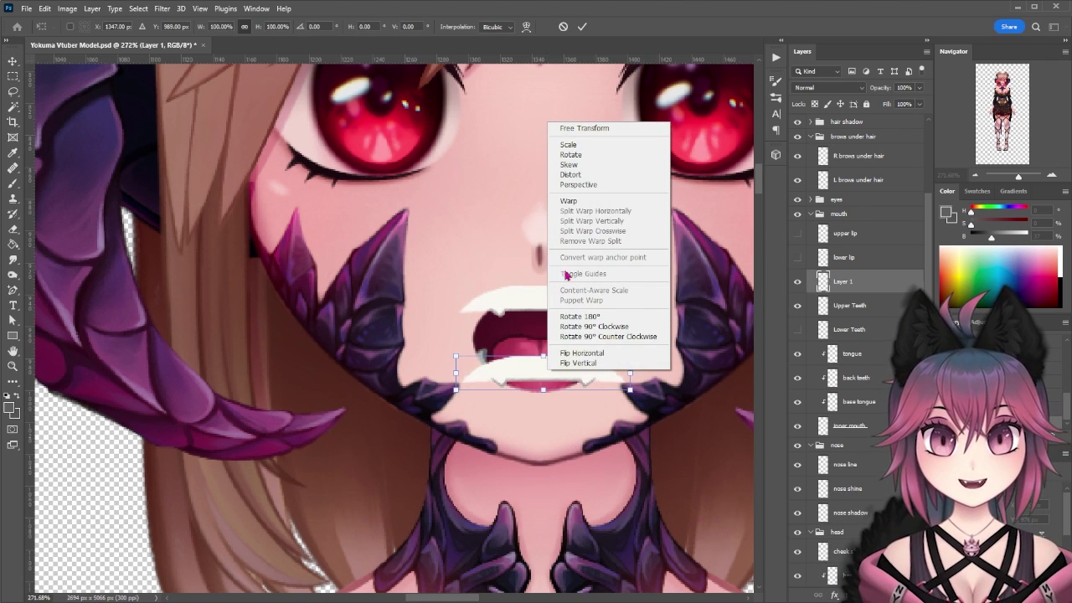
pyautogui.click(587, 374)
pyautogui.press('Return')
pyautogui.press('e')
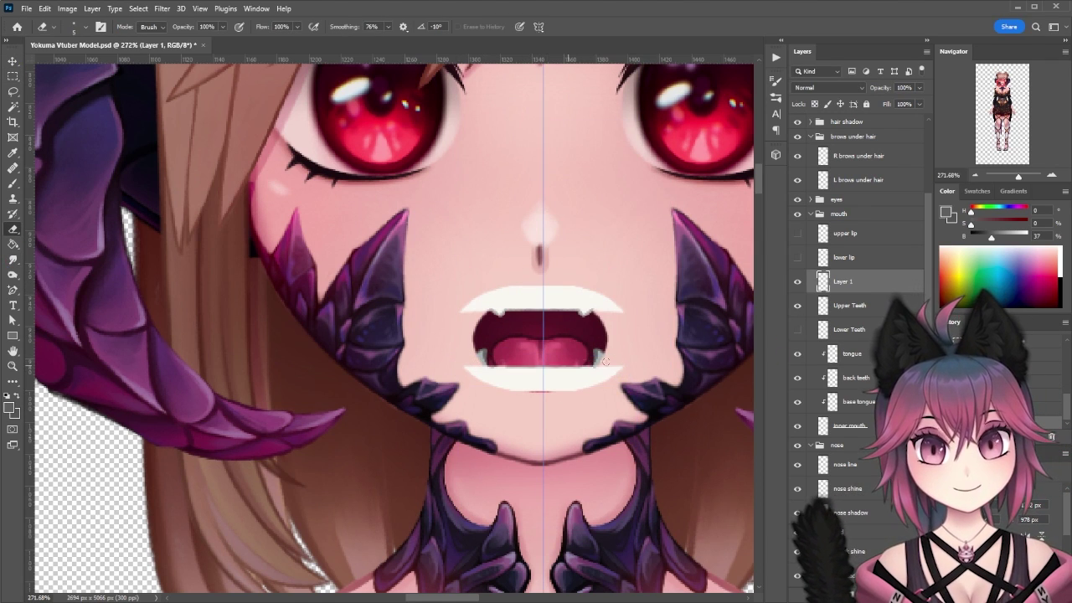
# Step: Move Layer 1 and Upper Teeth beneath the Lower Teeth layer and clip both to the inner mouth
pyautogui.press('v')
pyautogui.click(865, 310)
pyautogui.keyDown('shift'); pyautogui.click(875, 284); pyautogui.keyUp('shift')
pyautogui.moveTo(882, 304); pyautogui.dragTo(883, 339)
pyautogui.rightClick(884, 326)
pyautogui.click(921, 345)
pyautogui.moveTo(798, 235)
pyautogui.mouseDown()
pyautogui.moveTo(798, 258)
pyautogui.moveTo(798, 235)
pyautogui.mouseUp()
# Step: Release Layer 1 and Upper Teeth from the clipping mask and place the back teeth layer directly above Upper Teeth
pyautogui.click(878, 331)
pyautogui.keyDown('shift'); pyautogui.click(850, 305); pyautogui.keyUp('shift')
pyautogui.hotkey('ctrl', 'alt', 'g')
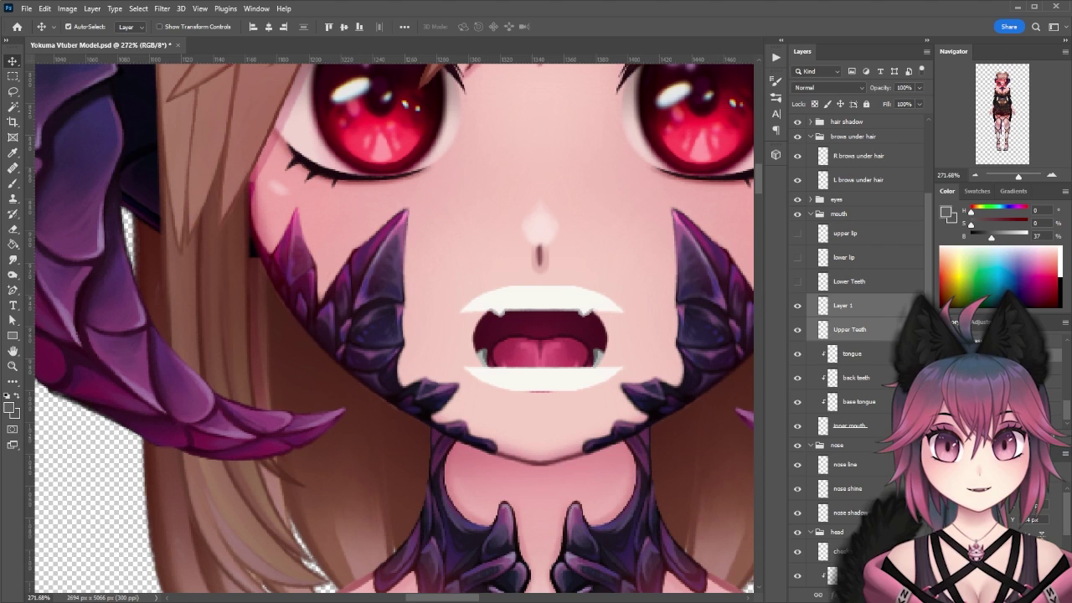
pyautogui.moveTo(871, 381); pyautogui.dragTo(854, 320)
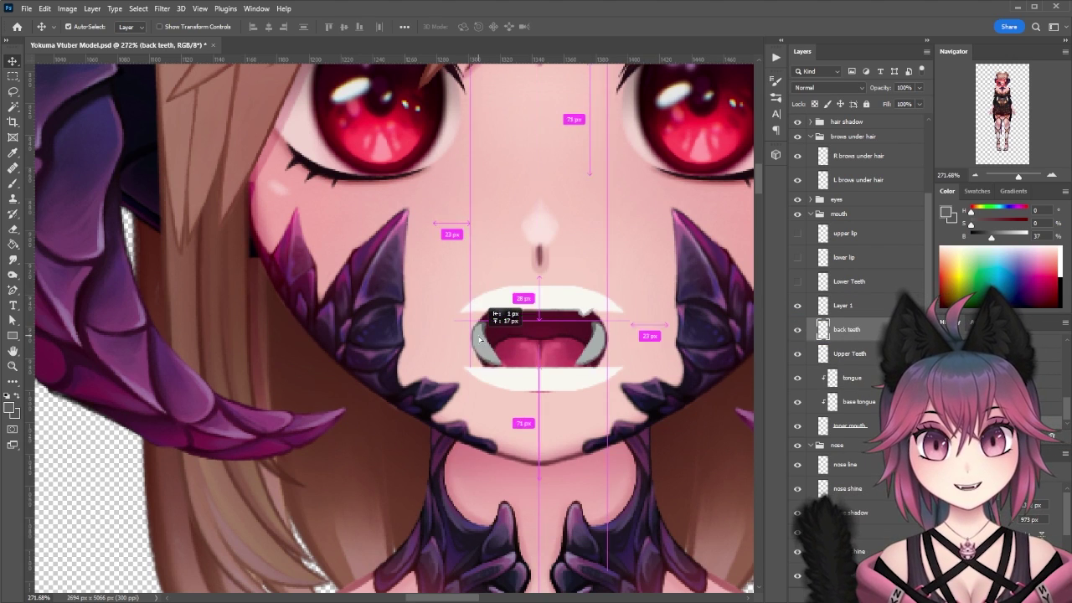
# Step: Delete the copied teeth on Layer 1, show the Lower Teeth layer, and nudge the lower and back teeth
pyautogui.click(843, 313)
pyautogui.press('Delete')
pyautogui.click(797, 282)
pyautogui.moveTo(544, 391); pyautogui.dragTo(542, 395)
pyautogui.moveTo(602, 353); pyautogui.dragTo(599, 348)
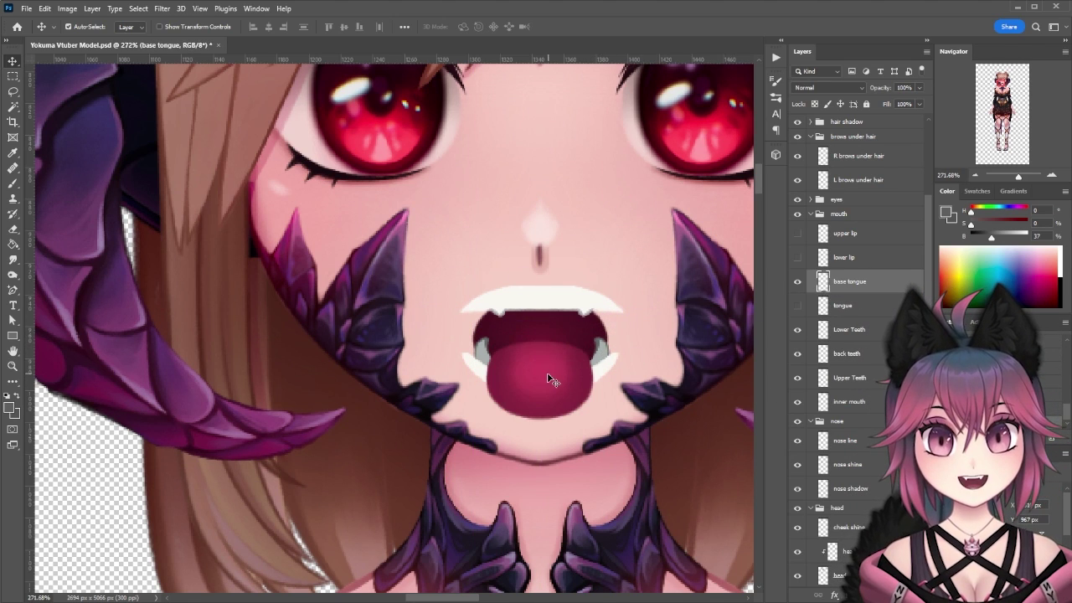
# Step: Move the base tongue layer beneath the back teeth layer and show the tongue layer
pyautogui.moveTo(552, 379)
pyautogui.mouseDown()
pyautogui.moveTo(557, 344)
pyautogui.moveTo(552, 360)
pyautogui.mouseUp()
pyautogui.moveTo(850, 281); pyautogui.dragTo(834, 368)
pyautogui.moveTo(552, 351); pyautogui.dragTo(596, 367)
pyautogui.click(842, 282)
pyautogui.click(797, 282)
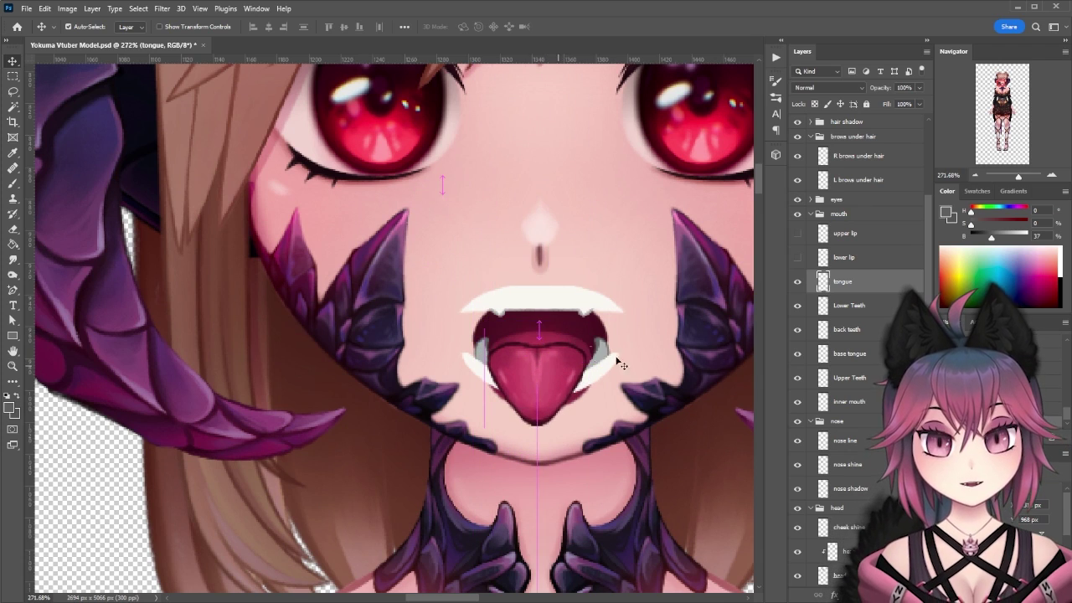
# Step: Place the tongue layer between the upper and lower lip layers and position the tongue sticking out, toggling the lips' visibility
pyautogui.moveTo(864, 284); pyautogui.dragTo(867, 247)
pyautogui.click(797, 281)
pyautogui.click(798, 234)
pyautogui.moveTo(578, 353); pyautogui.dragTo(555, 345)
pyautogui.moveTo(550, 383)
pyautogui.mouseDown()
pyautogui.moveTo(550, 365)
pyautogui.moveTo(578, 373)
pyautogui.moveTo(550, 386)
pyautogui.moveTo(560, 373)
pyautogui.mouseUp()
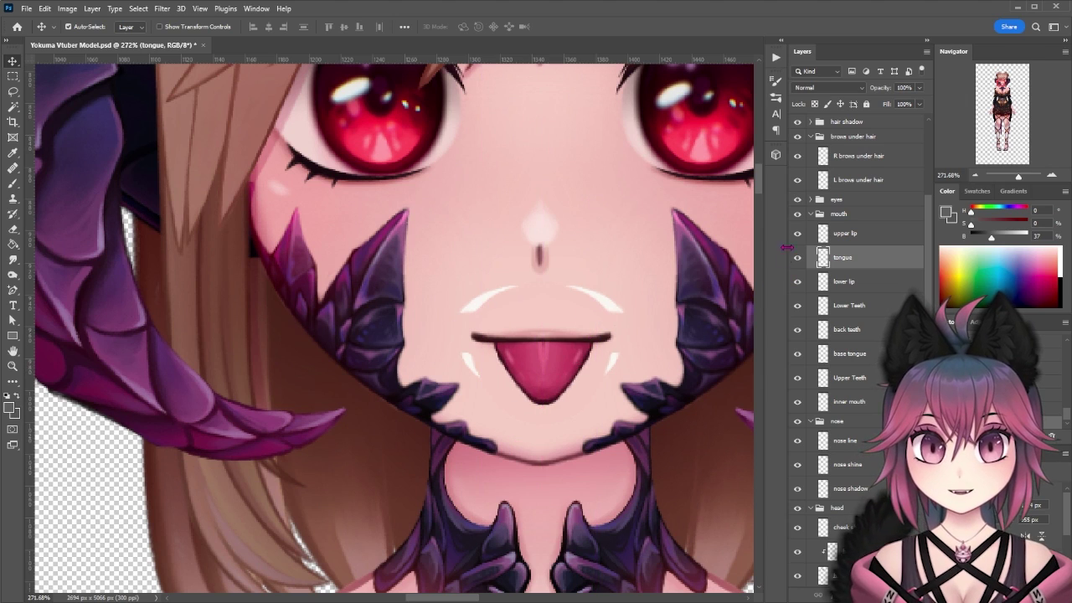
pyautogui.click(806, 284)
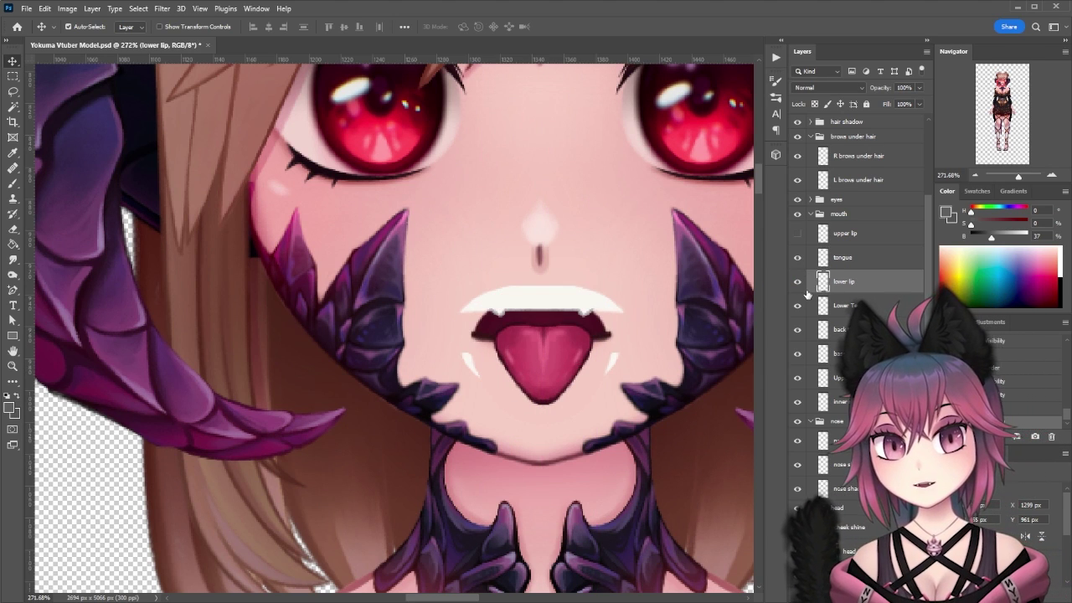
pyautogui.click(797, 285)
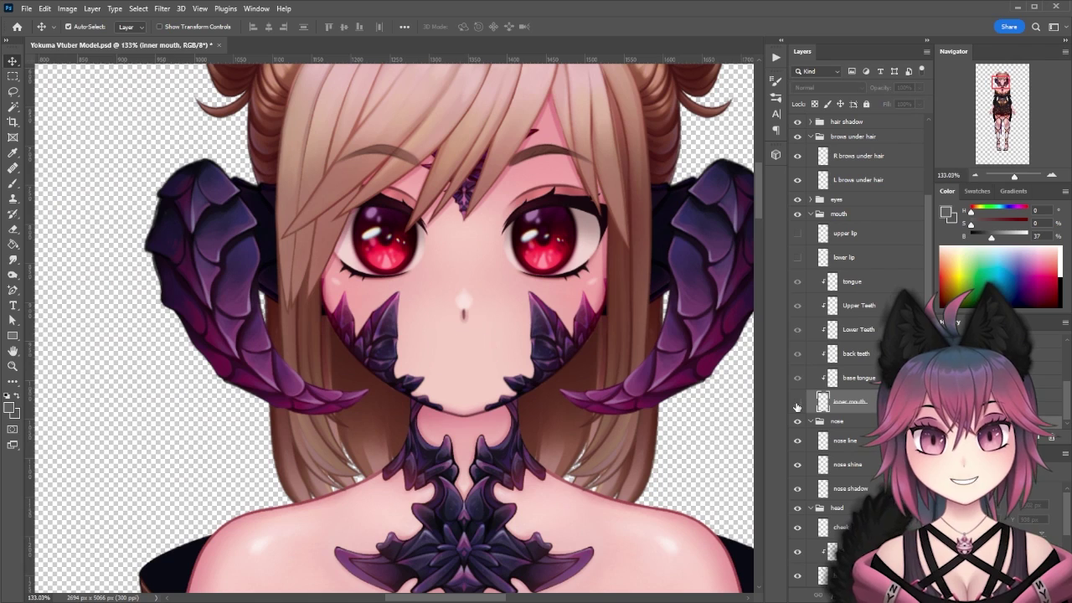
# Step: Show the inner mouth, release the tongue and teeth layers from its clipping mask, and hide those five layers
pyautogui.click(797, 402)
pyautogui.click(848, 377)
pyautogui.keyDown('shift'); pyautogui.click(847, 281); pyautogui.keyUp('shift')
pyautogui.rightClick(849, 339)
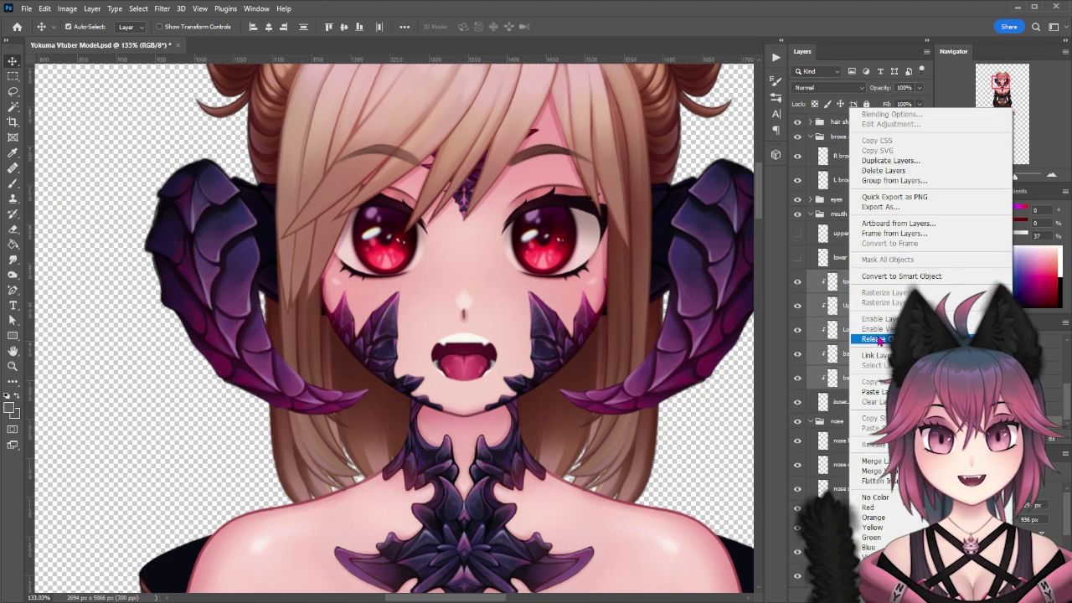
pyautogui.click(879, 339)
pyautogui.moveTo(797, 378); pyautogui.dragTo(798, 282)
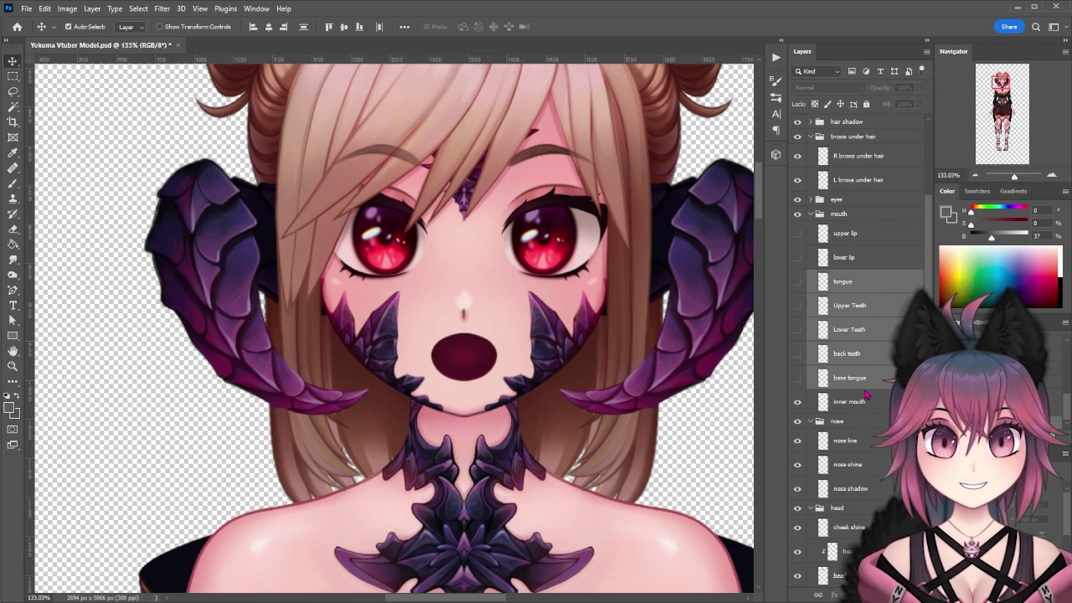
# Step: Show the tongue, teeth and base tongue layers and clip all five to the inner mouth layer
pyautogui.moveTo(801, 380); pyautogui.dragTo(798, 282)
pyautogui.rightClick(855, 305)
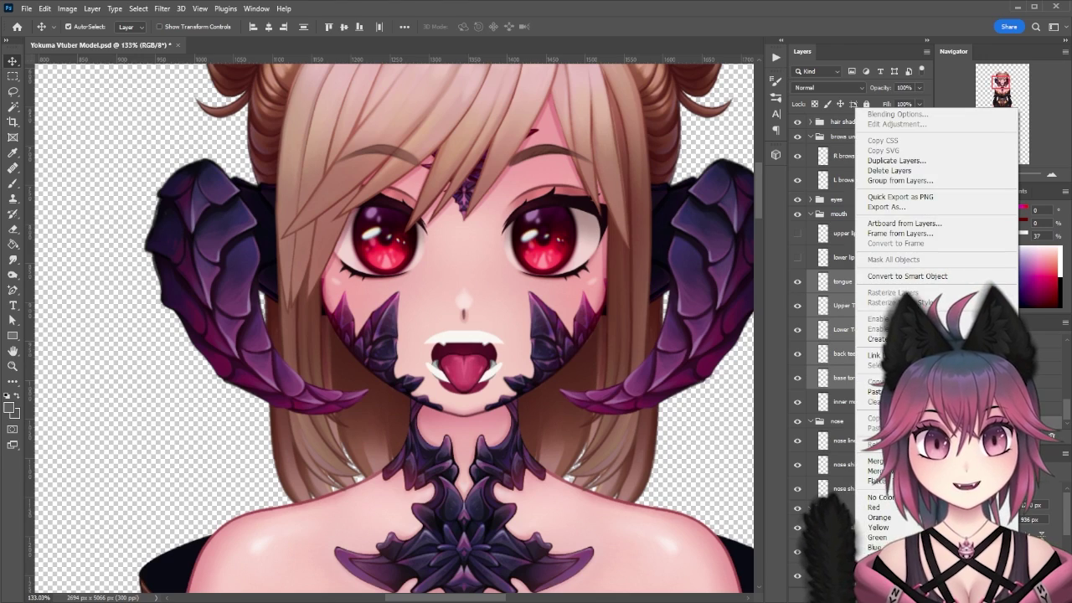
pyautogui.click(880, 339)
pyautogui.click(831, 377)
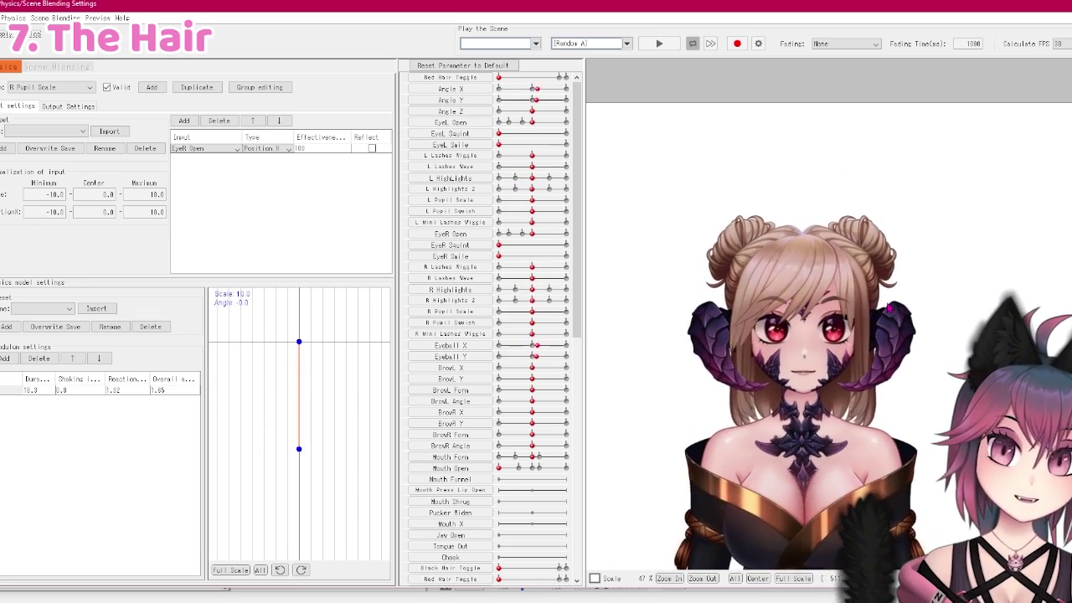
# Step: In the Live2D Physics/Scene Blending Settings preview, enlarge the model and move its head around to examine the hair motion
pyautogui.scroll(3, 821, 279)
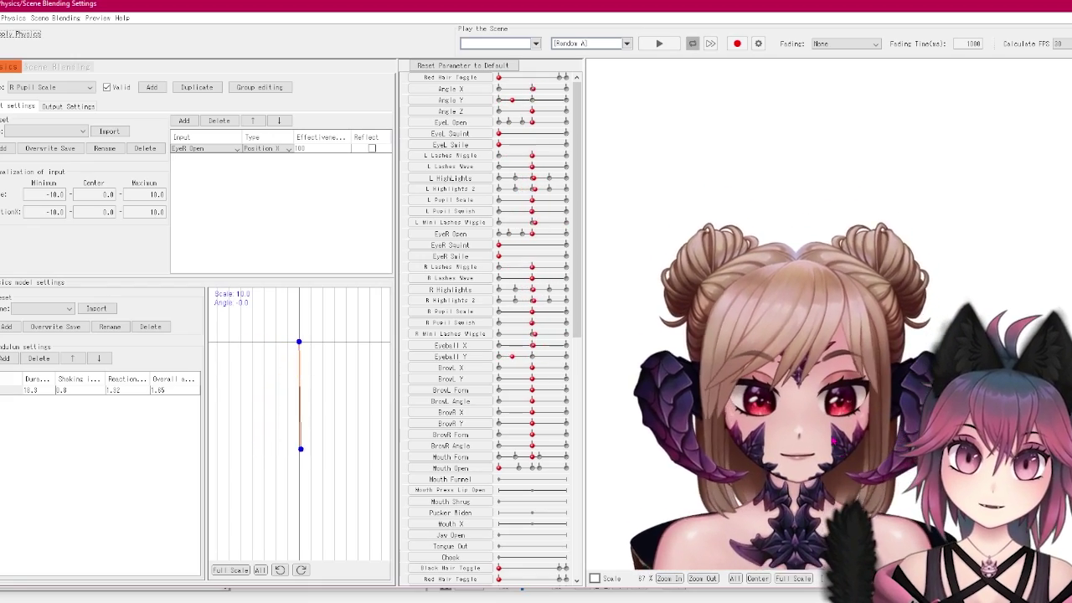
pyautogui.moveTo(772, 485); pyautogui.dragTo(902, 153)
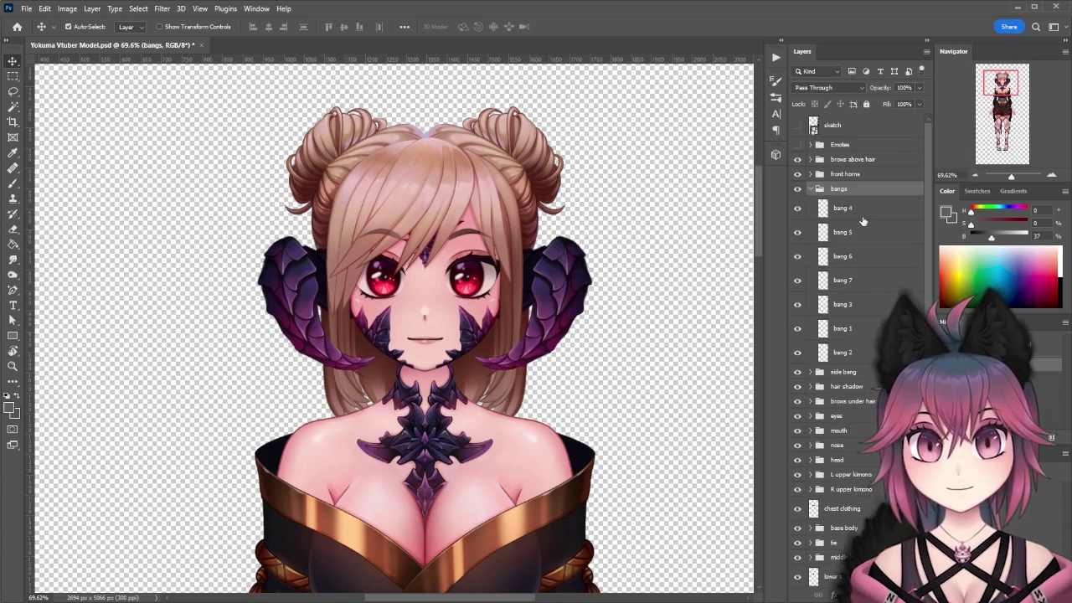
# Step: Back in Photoshop, go through the individual bang layers in the bangs group to examine how the bangs are separated
pyautogui.click(861, 209)
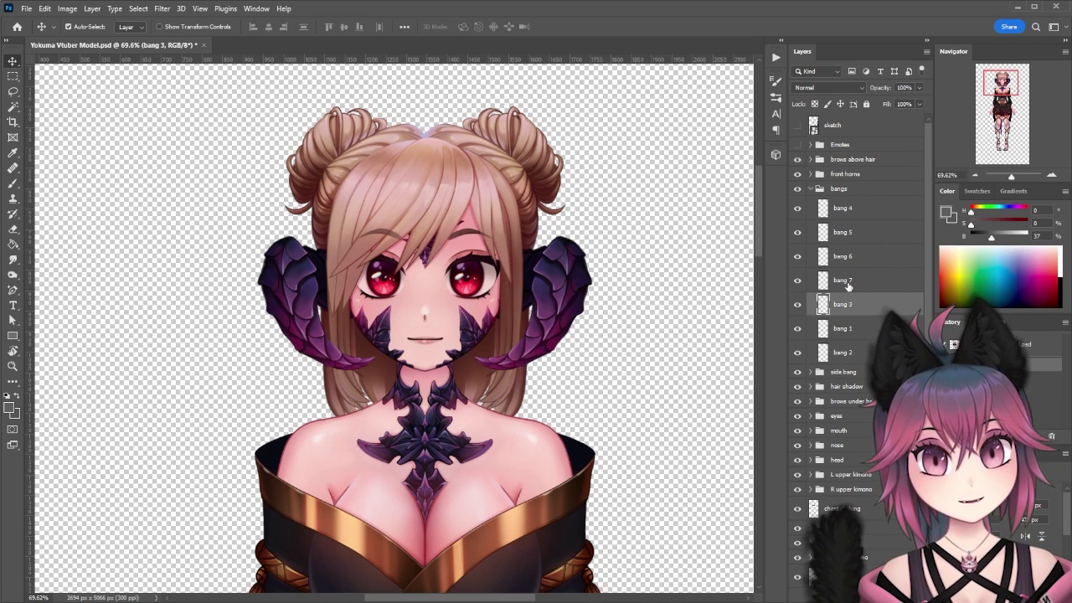
pyautogui.click(846, 258)
pyautogui.click(844, 214)
pyautogui.click(844, 234)
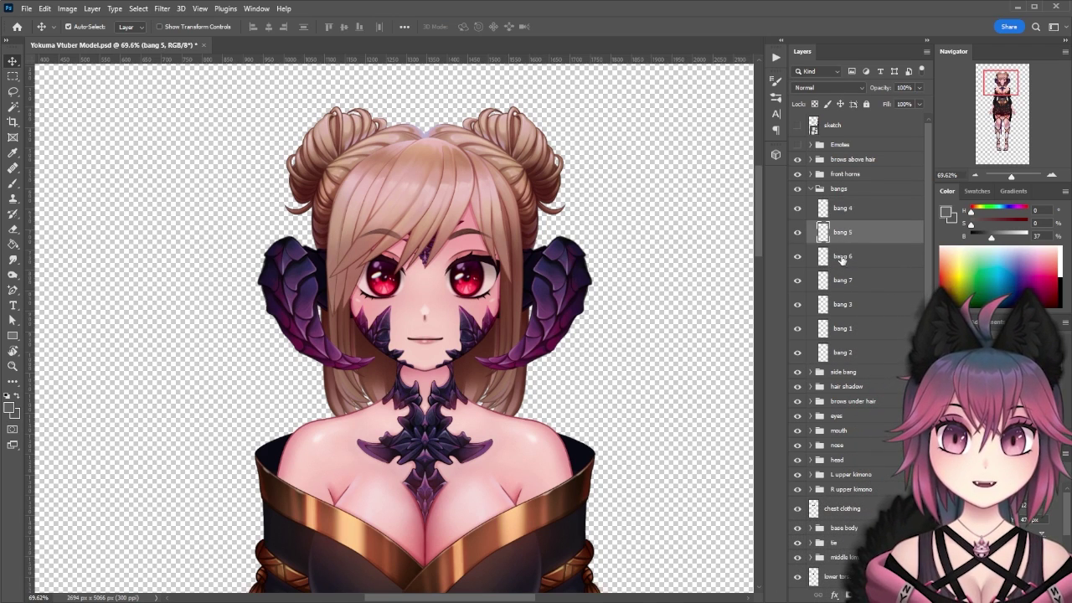
pyautogui.click(842, 256)
pyautogui.click(842, 282)
pyautogui.click(842, 304)
pyautogui.click(842, 328)
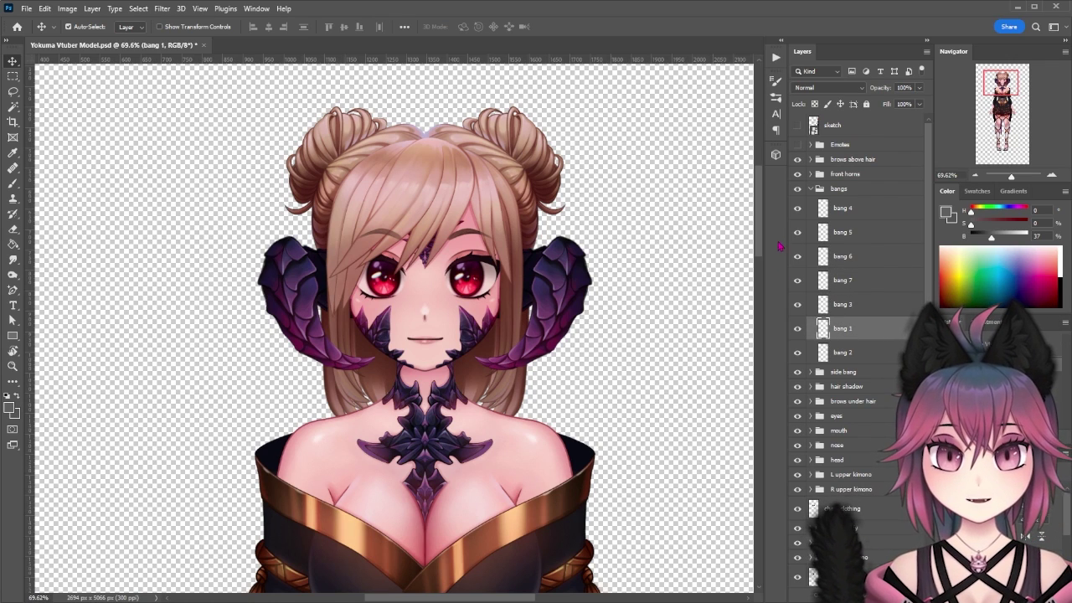
pyautogui.moveTo(791, 212)
pyautogui.mouseDown()
pyautogui.moveTo(798, 347)
pyautogui.moveTo(792, 209)
pyautogui.mouseUp()
# Step: Toggle the side bang group's visibility off and on to examine which hair it contains
pyautogui.click(798, 372)
pyautogui.click(798, 371)
pyautogui.click(798, 372)
pyautogui.click(798, 372)
pyautogui.click(842, 372)
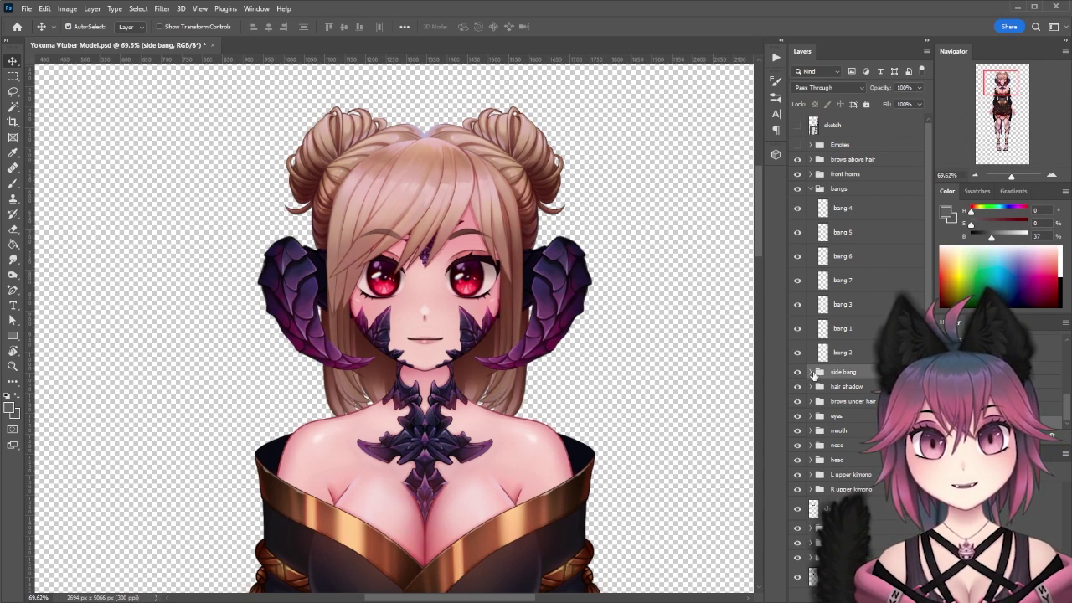
# Step: Expand the side bang group, toggle R side bang 1 and L side bang 1 off and on, and collapse the group
pyautogui.click(820, 372)
pyautogui.click(797, 271)
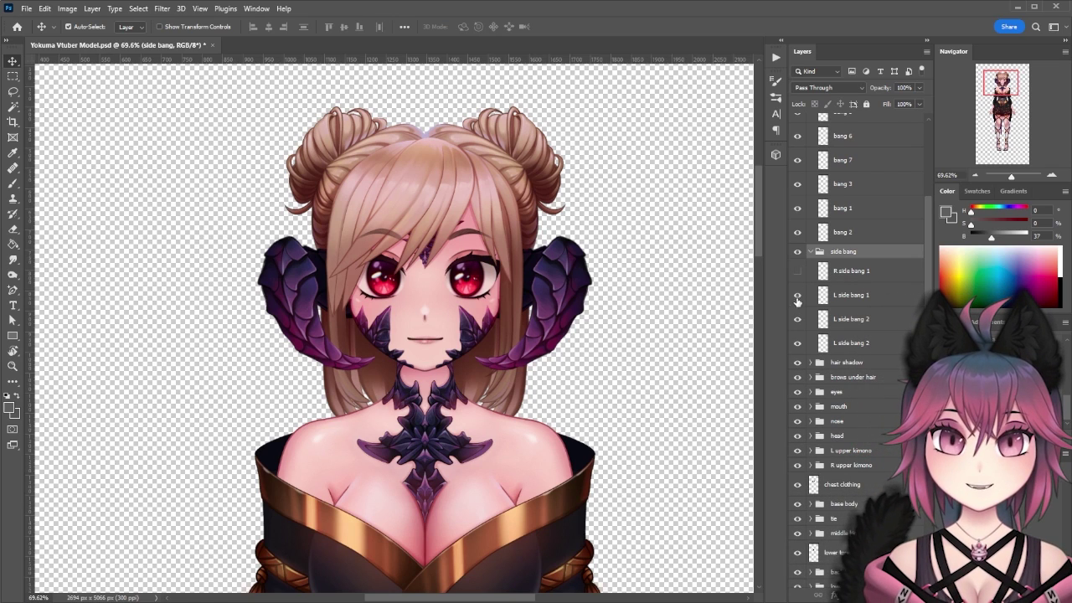
pyautogui.click(797, 295)
pyautogui.click(797, 295)
pyautogui.click(797, 270)
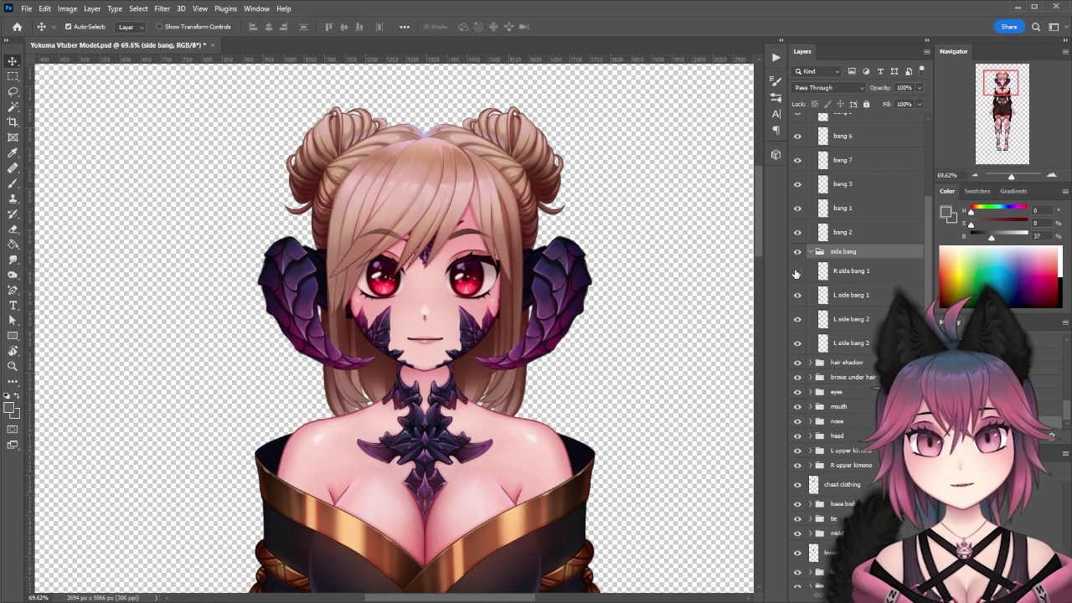
pyautogui.click(810, 252)
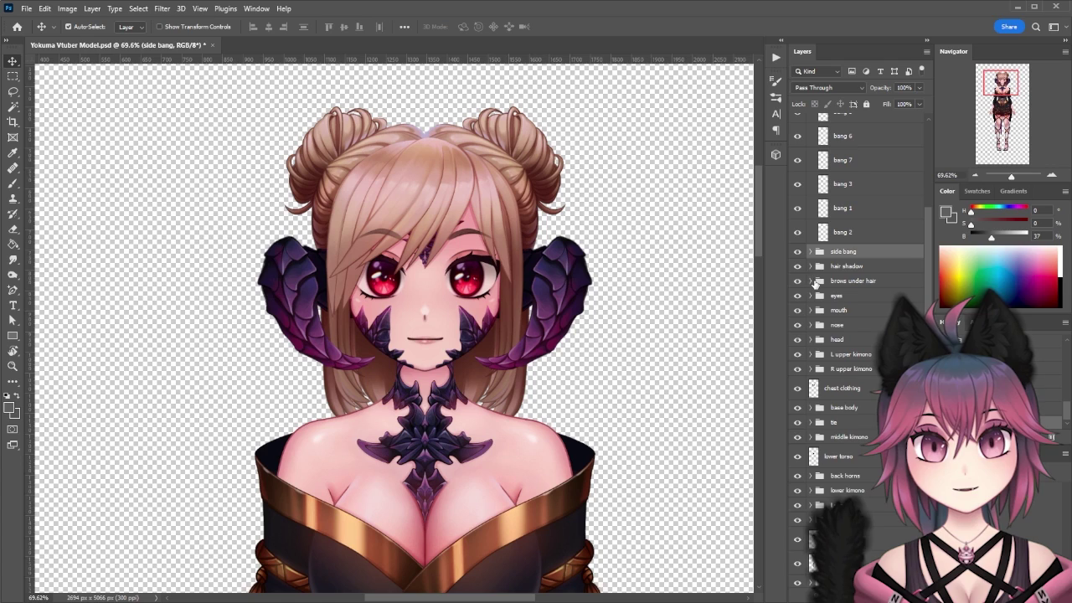
# Step: Expand the side back hair group and toggle its visibility repeatedly to examine the strands it holds
pyautogui.scroll(-3, 833, 368)
pyautogui.click(850, 445)
pyautogui.click(799, 446)
pyautogui.click(799, 446)
pyautogui.click(800, 445)
pyautogui.click(800, 445)
pyautogui.click(800, 445)
pyautogui.click(797, 445)
pyautogui.click(797, 445)
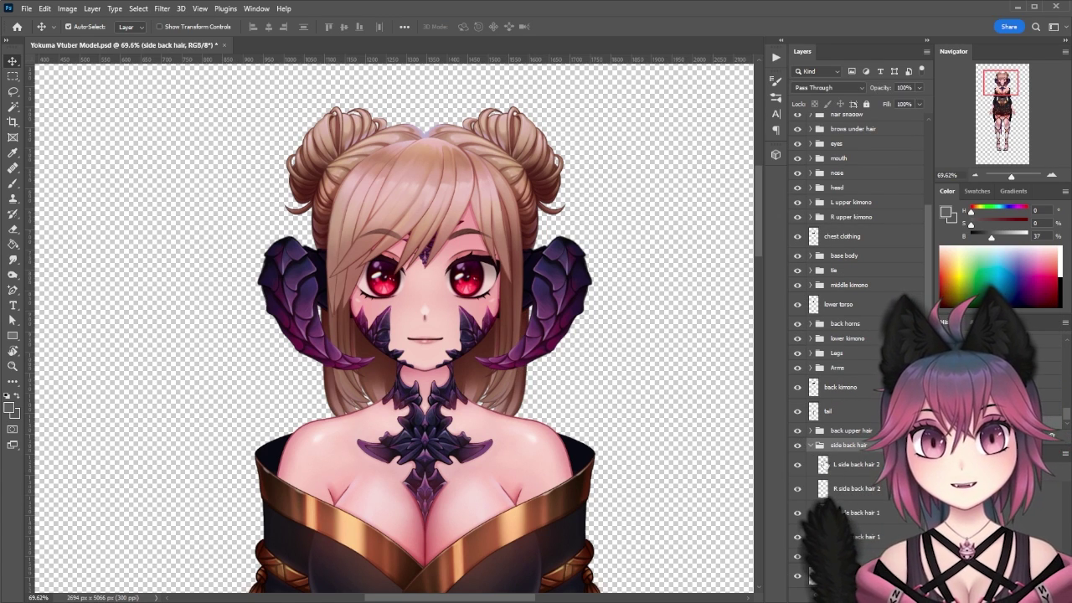
# Step: Inspect the side back hair layers, toggling L side back hair 1 and R side back hair 1 off and on
pyautogui.click(822, 465)
pyautogui.click(798, 513)
pyautogui.click(798, 513)
pyautogui.click(798, 538)
pyautogui.click(798, 539)
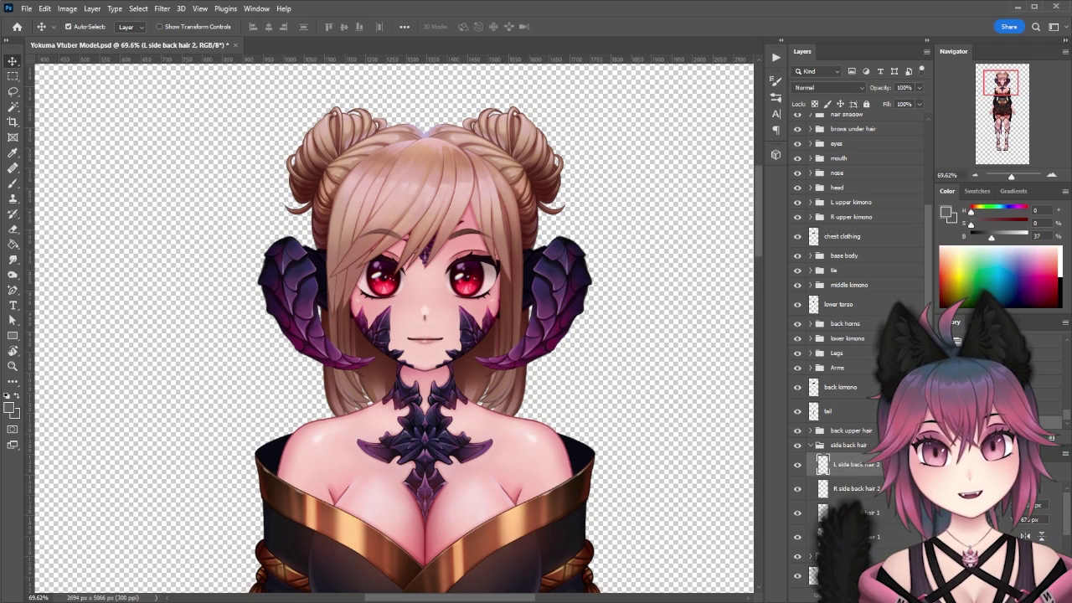
# Step: Pull the left and right side back hair strands out to either side of the character, and undo both moves
pyautogui.hotkey('ctrl', 't')
pyautogui.moveTo(553, 362); pyautogui.dragTo(691, 362)
pyautogui.click(831, 489)
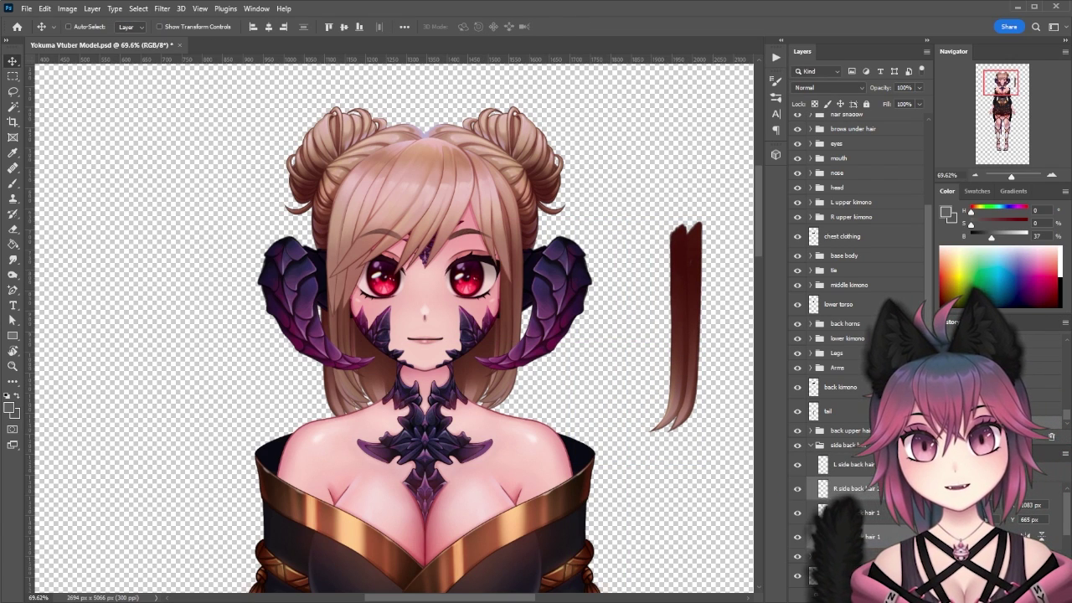
pyautogui.hotkey('ctrl', 't')
pyautogui.moveTo(388, 388); pyautogui.dragTo(205, 386)
pyautogui.press('Return')
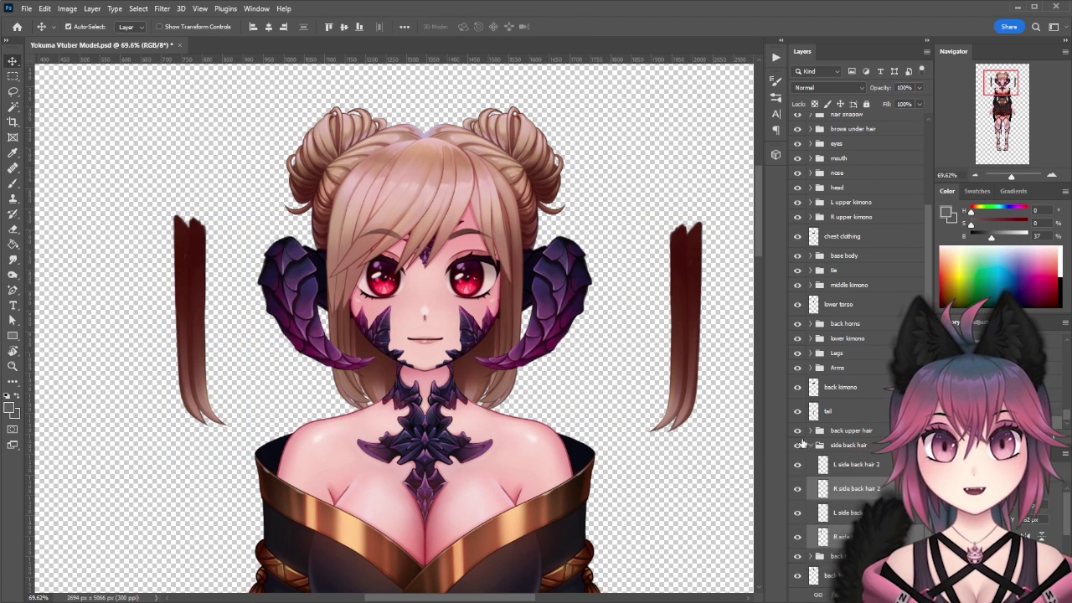
pyautogui.hotkey('ctrl', 'z')
pyautogui.hotkey('ctrl', 'z')
# Step: Expand the back upper hair group and toggle its visibility to examine the base hair and buns
pyautogui.click(817, 432)
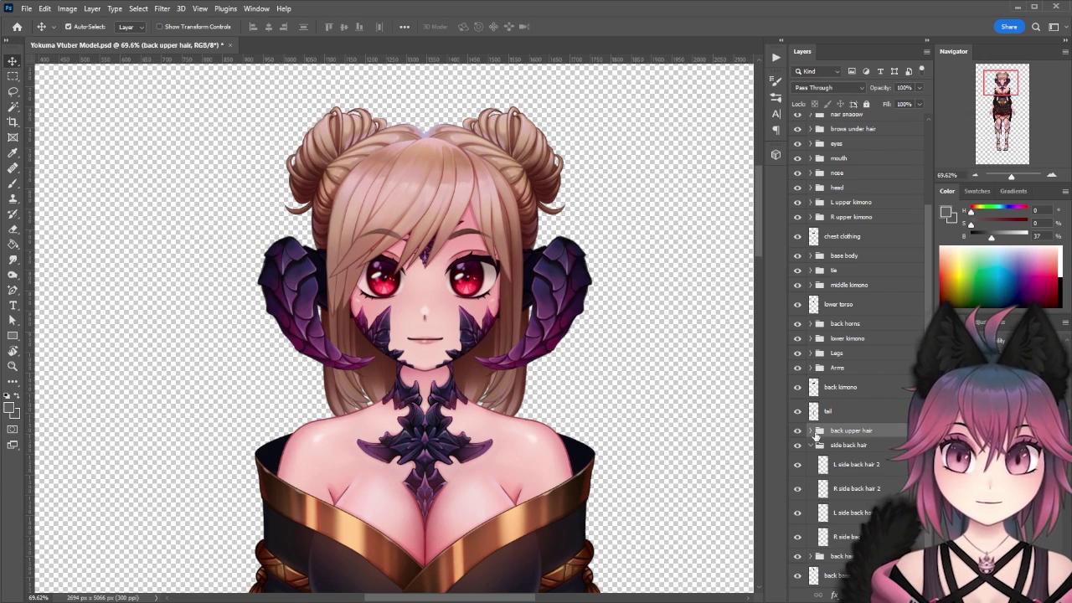
pyautogui.click(821, 448)
pyautogui.click(796, 432)
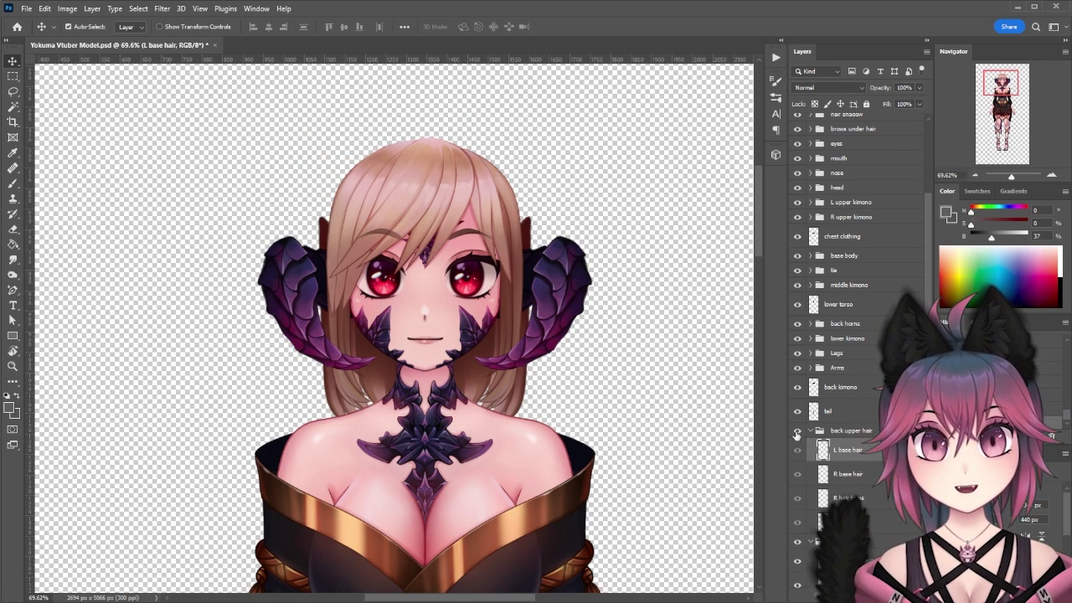
pyautogui.click(796, 432)
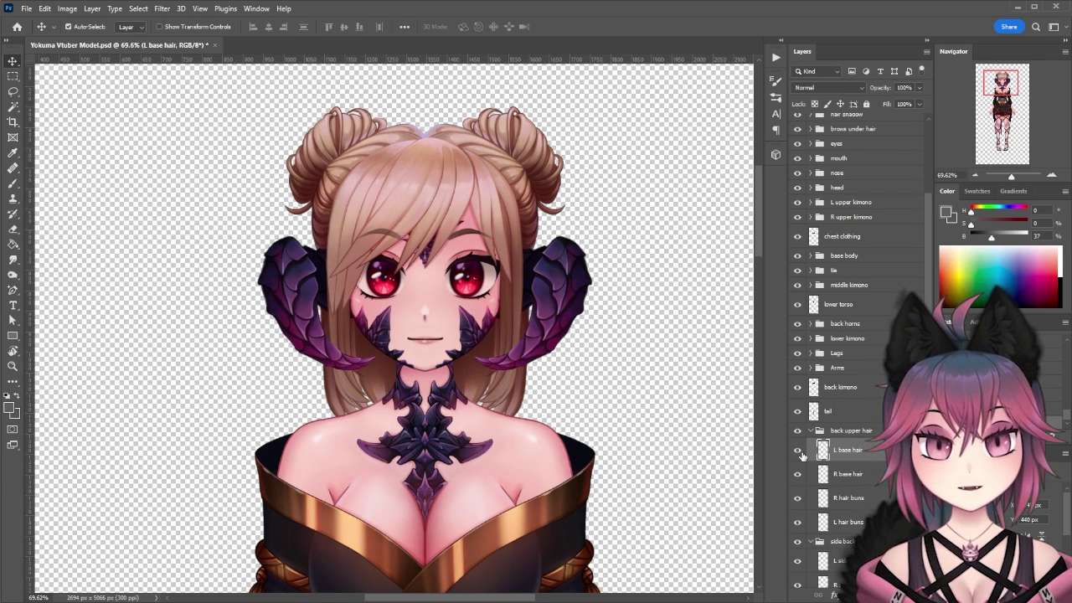
# Step: Move the L base hair and L hair buns layers away from the head and separate the bun from its base
pyautogui.keyDown('ctrl'); pyautogui.click(849, 522); pyautogui.keyUp('ctrl')
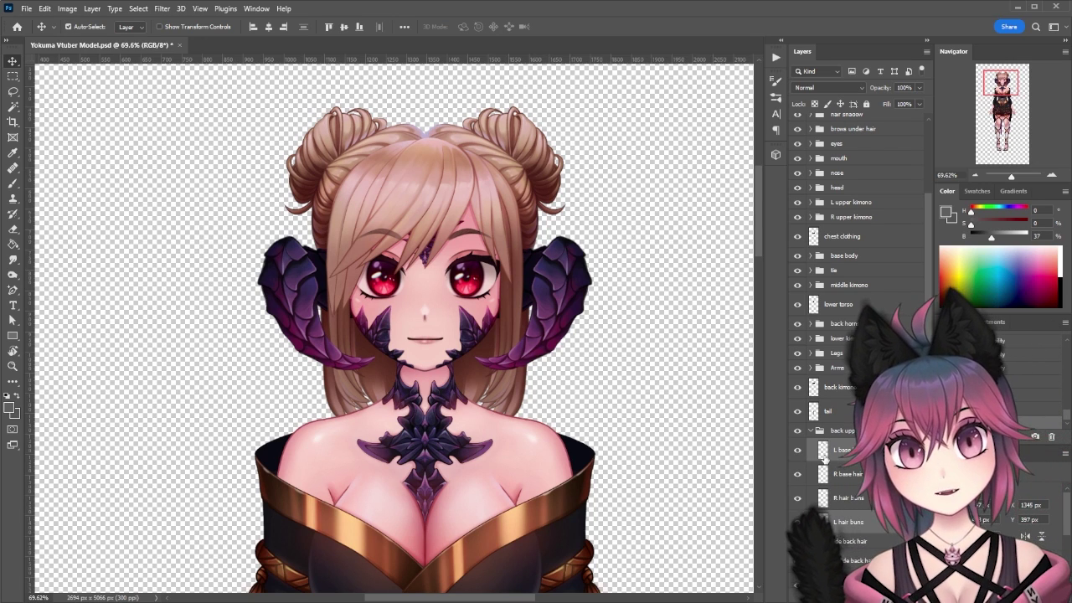
pyautogui.hotkey('ctrl', 't')
pyautogui.moveTo(514, 225); pyautogui.dragTo(659, 232)
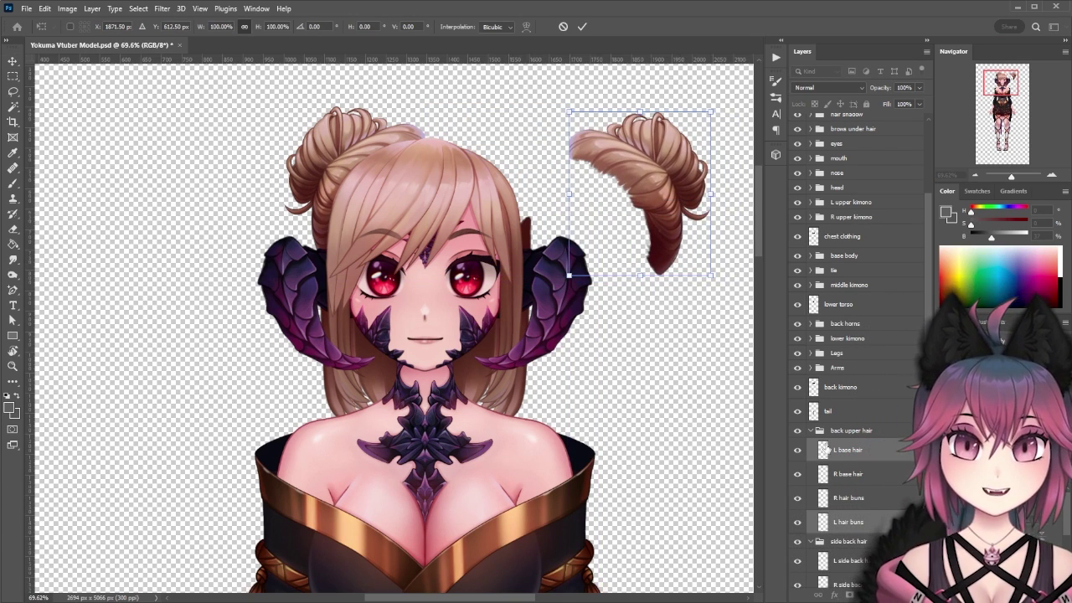
pyautogui.click(867, 498)
pyautogui.moveTo(700, 174); pyautogui.dragTo(738, 159)
# Step: Move the R base hair and R hair buns layers out to the opposite side of the head and separate them
pyautogui.keyDown('shift'); pyautogui.click(851, 476); pyautogui.keyUp('shift')
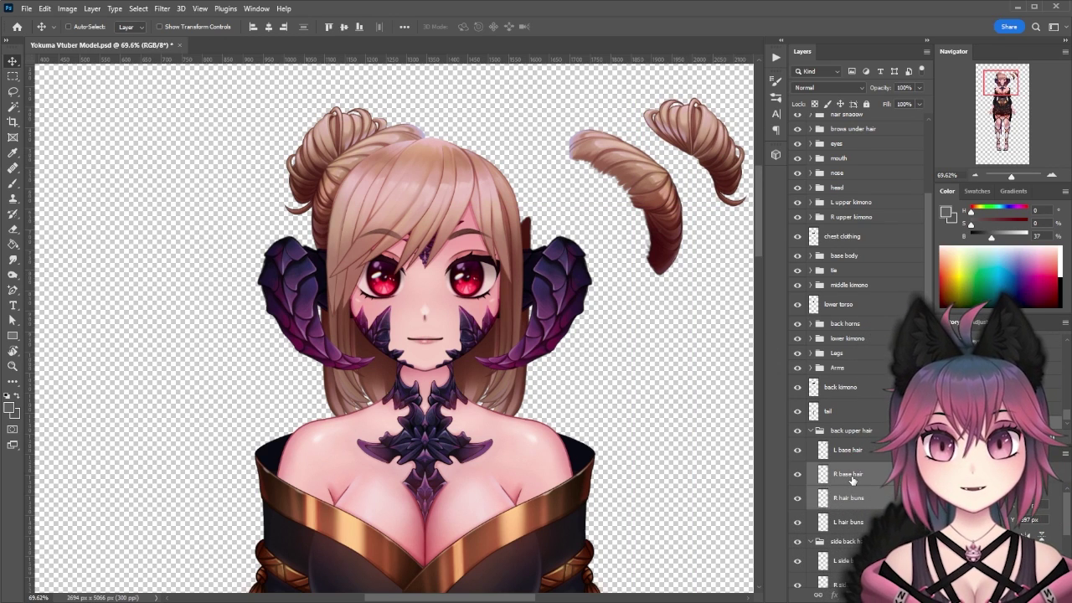
pyautogui.hotkey('ctrl', 't')
pyautogui.moveTo(336, 195); pyautogui.dragTo(163, 180)
pyautogui.click(857, 478)
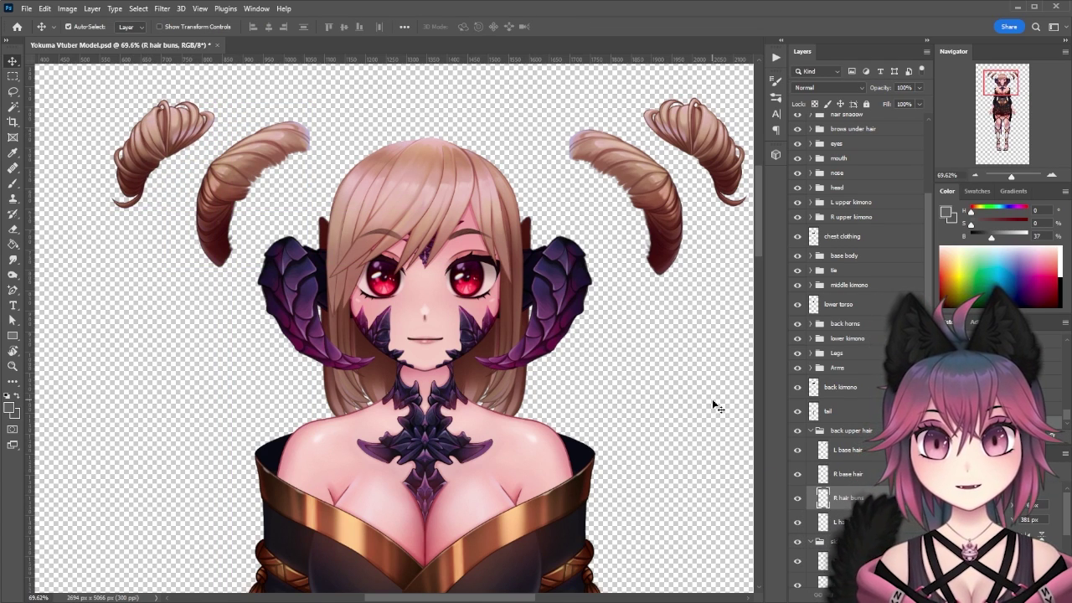
# Step: Undo the moves of the base hair and hair bun layers on both sides
pyautogui.hotkey('ctrl', 'z')
pyautogui.hotkey('ctrl', 'z')
pyautogui.hotkey('ctrl', 'z')
pyautogui.hotkey('ctrl', 'z')
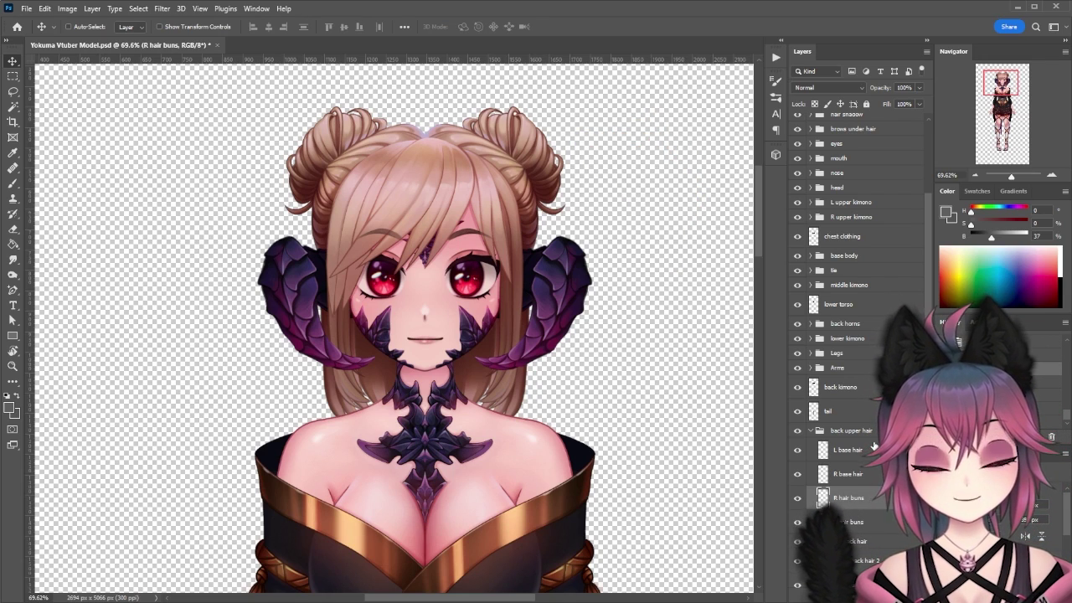
# Step: Expand the back hair group, hide all the L and R back hair strand layers, and show them again
pyautogui.scroll(-3, 860, 530)
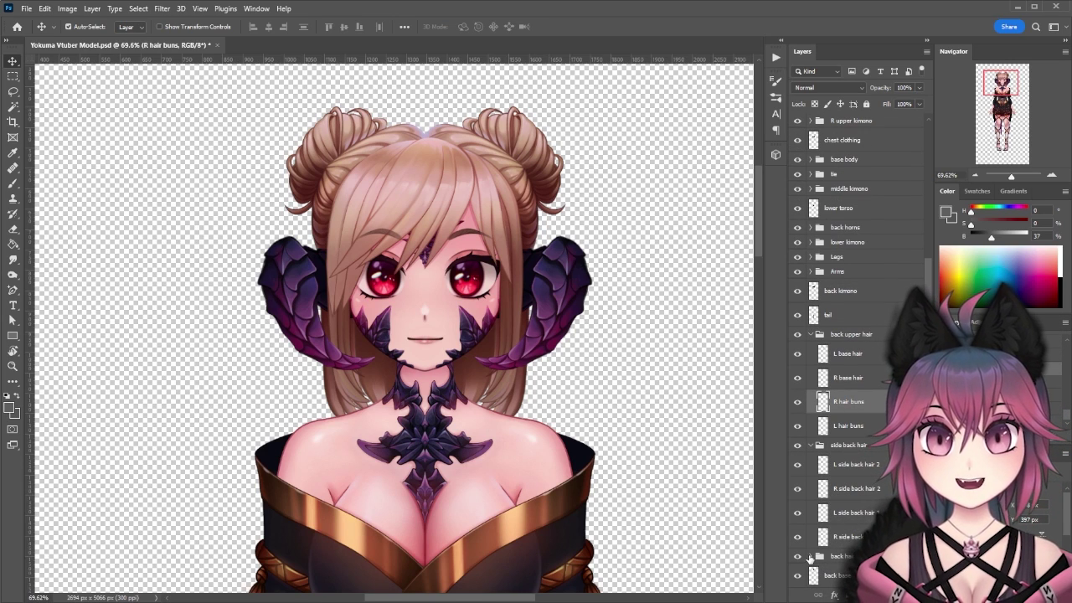
pyautogui.scroll(-6, 809, 558)
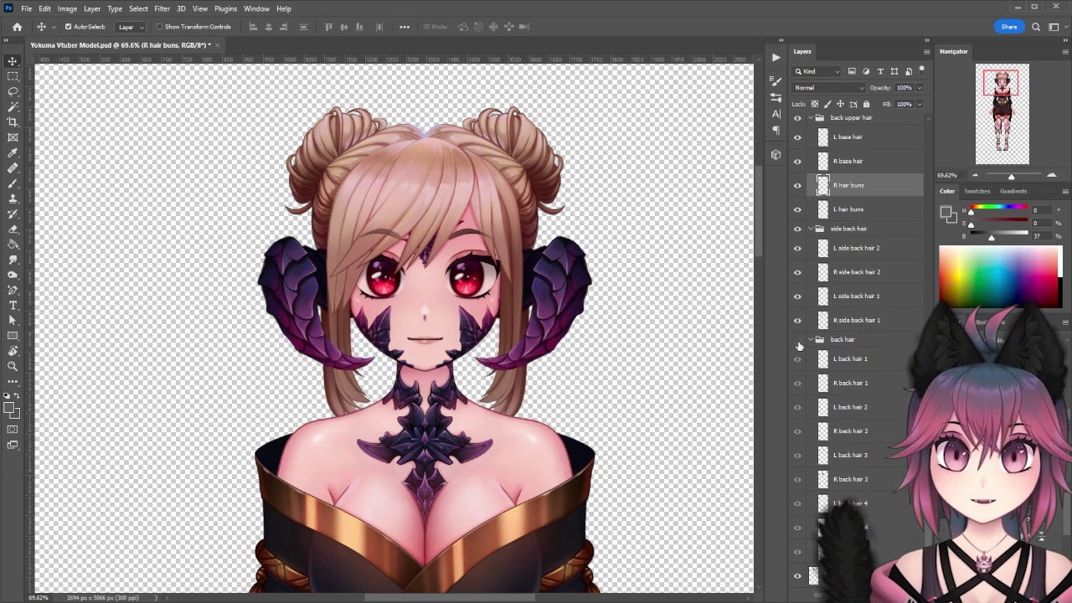
pyautogui.click(869, 362)
pyautogui.moveTo(797, 360); pyautogui.dragTo(800, 534)
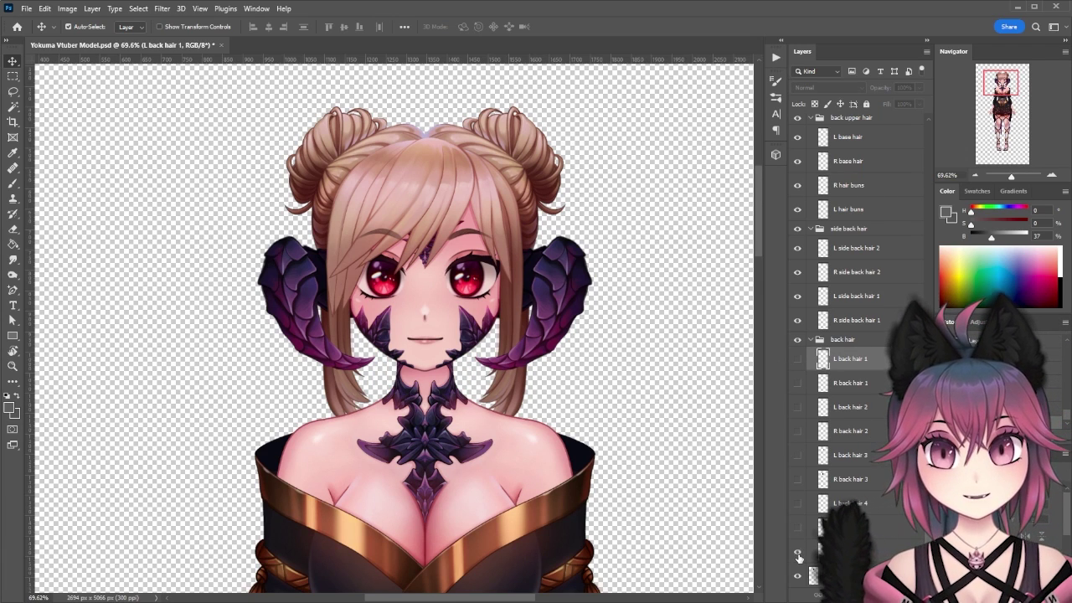
pyautogui.moveTo(798, 479); pyautogui.dragTo(797, 358)
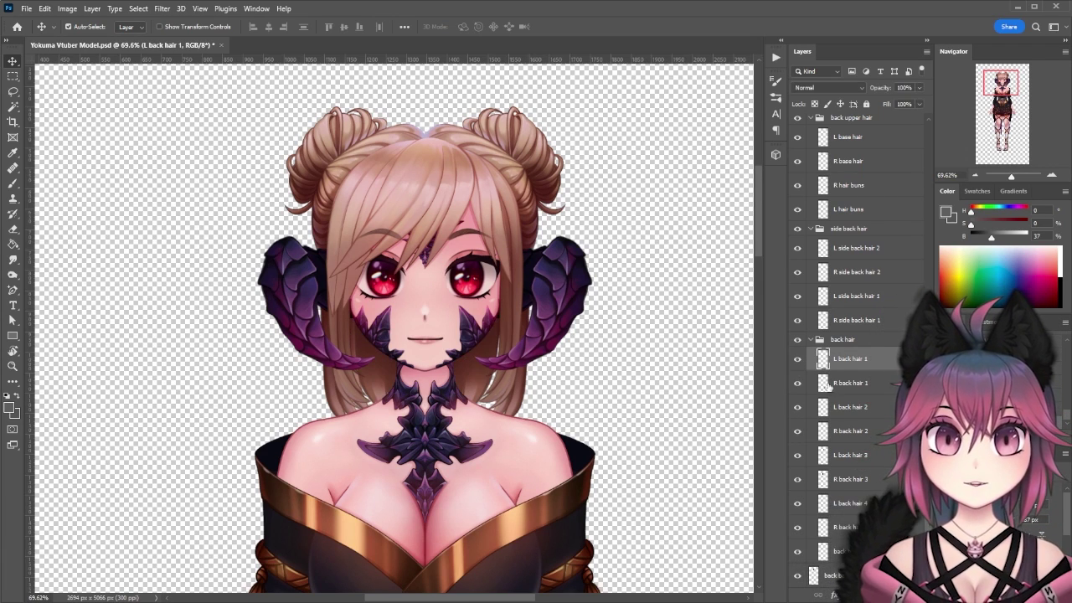
# Step: Pull several left and right back hair strands away from the head to both sides, and undo the moves
pyautogui.moveTo(369, 393); pyautogui.dragTo(207, 394)
pyautogui.moveTo(446, 392); pyautogui.dragTo(688, 391)
pyautogui.moveTo(488, 388); pyautogui.dragTo(721, 429)
pyautogui.moveTo(318, 408); pyautogui.dragTo(258, 412)
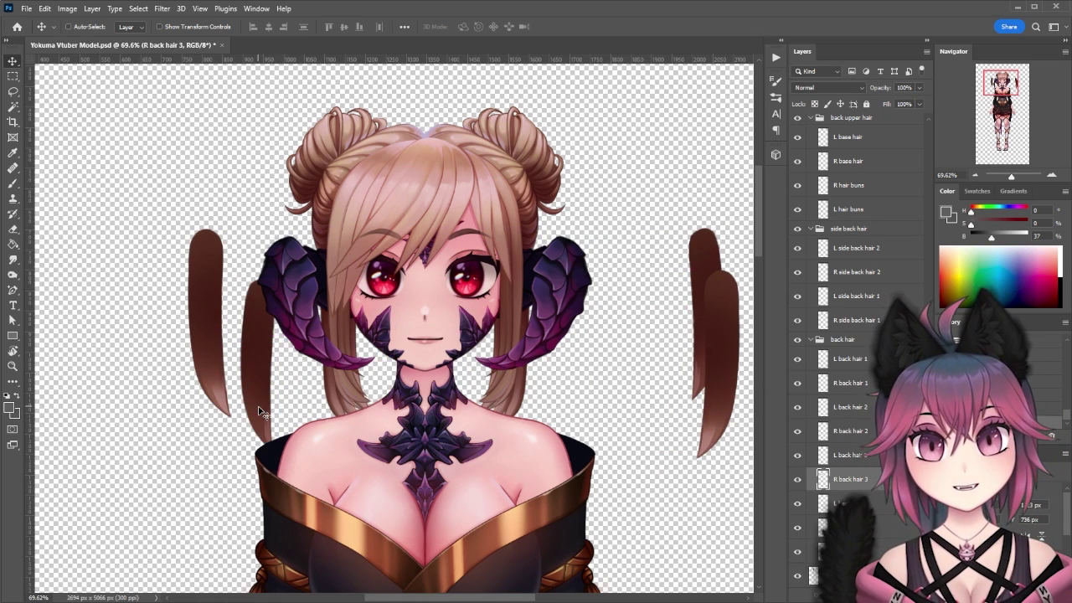
pyautogui.hotkey('ctrl', 'z')
pyautogui.hotkey('ctrl', 'z')
pyautogui.hotkey('ctrl', 'z')
pyautogui.hotkey('ctrl', 'z')
pyautogui.hotkey('ctrl', 'z')
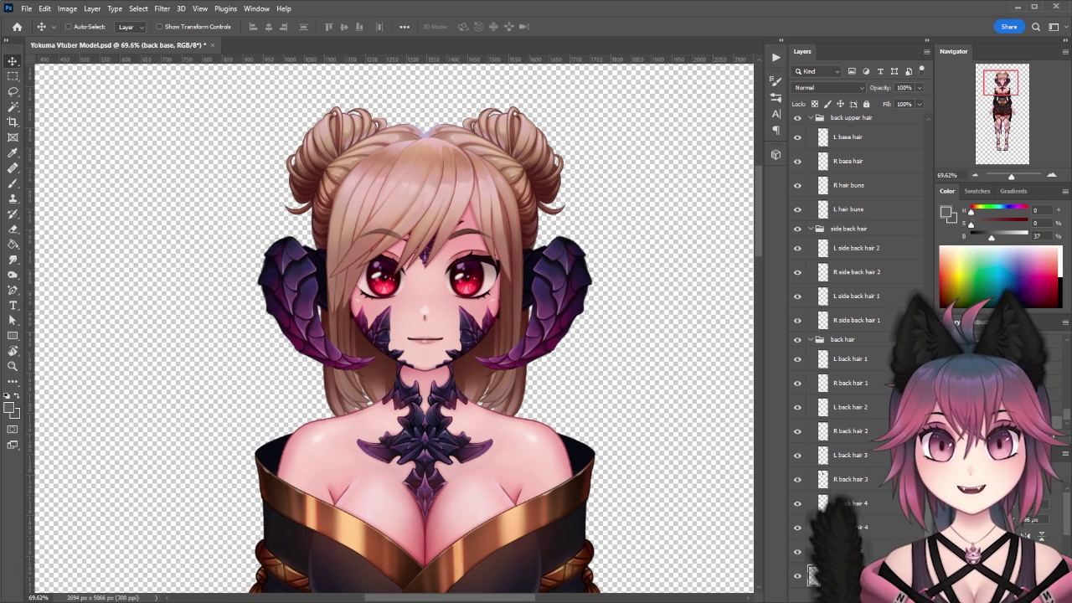
# Step: Shift the back base hair layer slightly with Free Transform
pyautogui.hotkey('ctrl', 't')
pyautogui.moveTo(448, 338)
pyautogui.mouseDown()
pyautogui.moveTo(318, 277)
pyautogui.moveTo(179, 299)
pyautogui.moveTo(197, 284)
pyautogui.moveTo(171, 308)
pyautogui.moveTo(436, 348)
pyautogui.mouseUp()
pyautogui.press('Return')
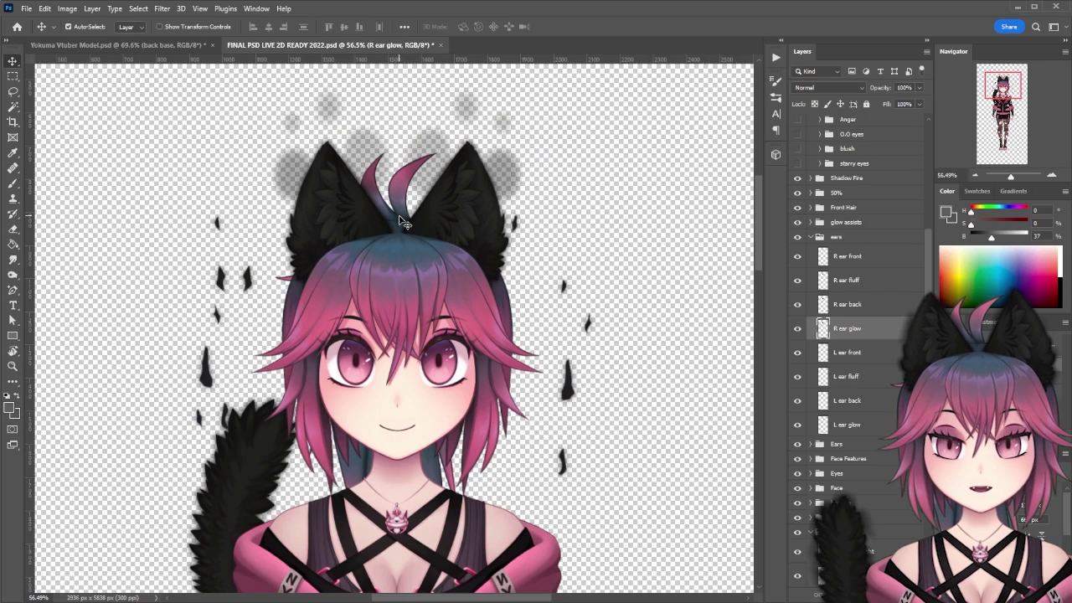
# Step: In FINAL PSD LIVE 2D READY 2022.psd, move the pony tail strands, including Pony Tail Strand 3, clear of the character's head
pyautogui.moveTo(602, 192); pyautogui.dragTo(636, 216)
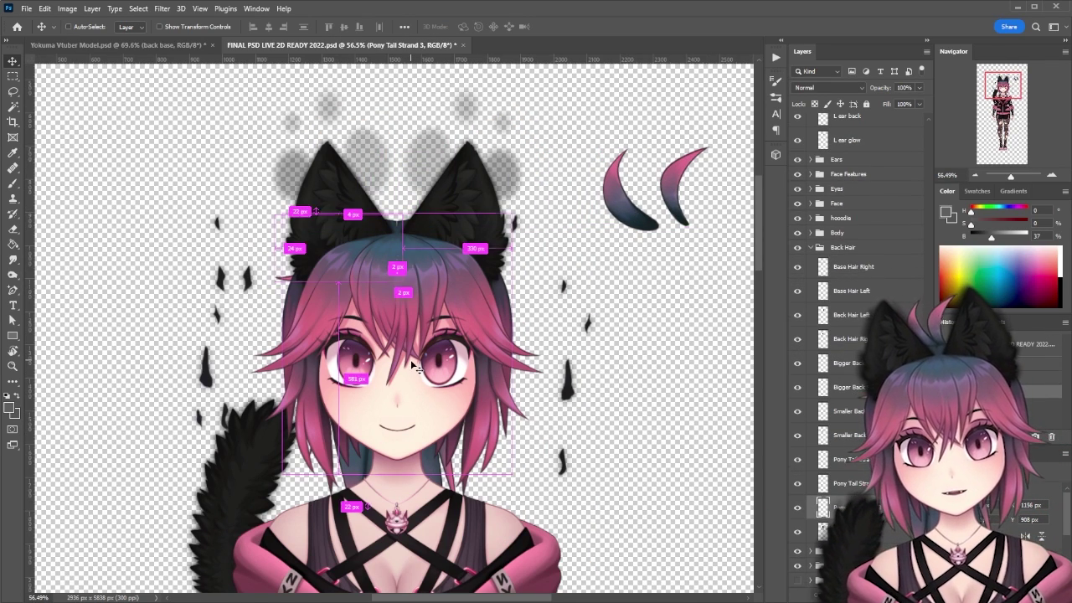
pyautogui.hotkey('ctrl', 't')
pyautogui.moveTo(363, 271); pyautogui.dragTo(633, 274)
# Step: Move the Pony Tail Base layer out beside the character, directly below the separated pony tail strands
pyautogui.click(842, 531)
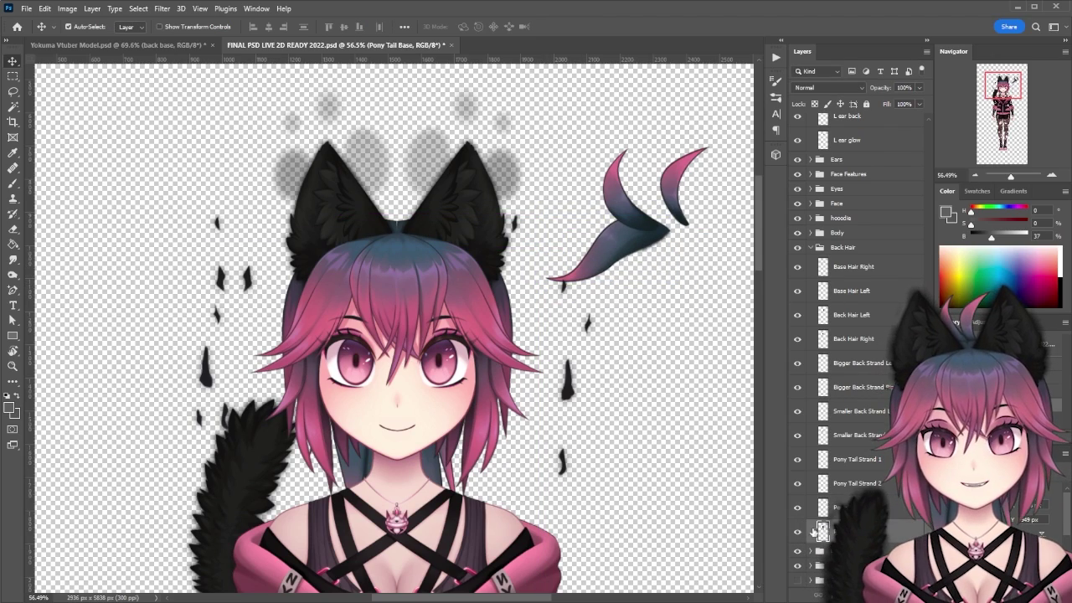
pyautogui.hotkey('ctrl', 't')
pyautogui.moveTo(417, 431); pyautogui.dragTo(694, 440)
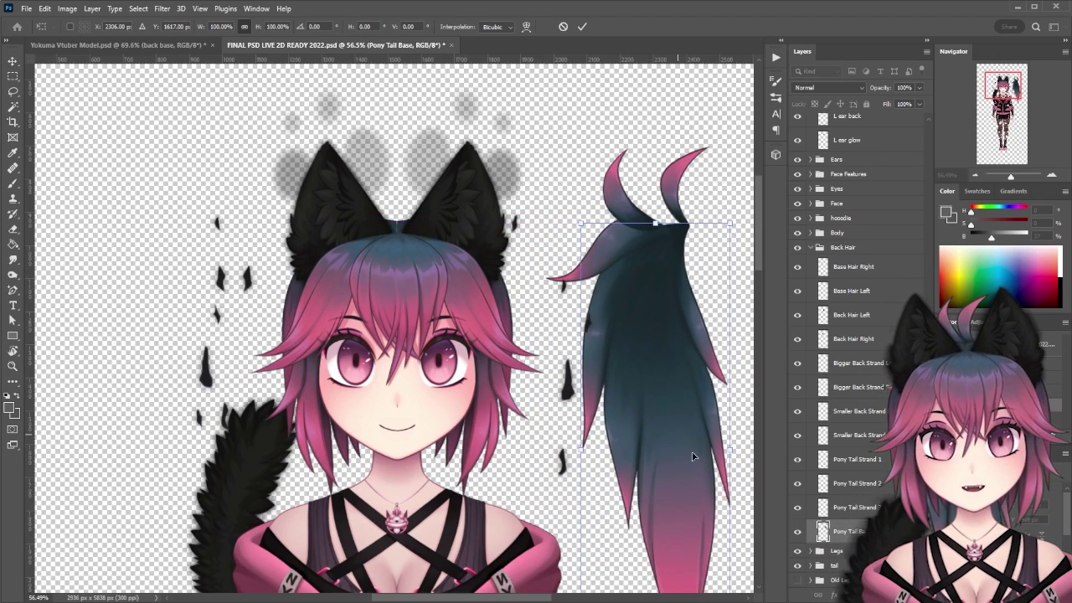
pyautogui.scroll(-3, 693, 452)
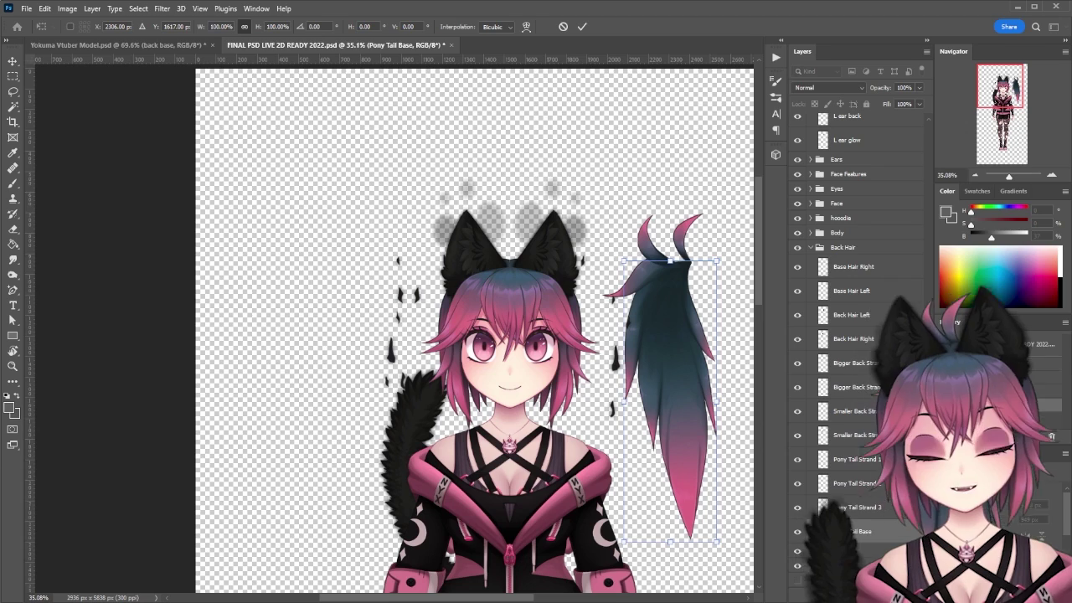
pyautogui.press('Return')
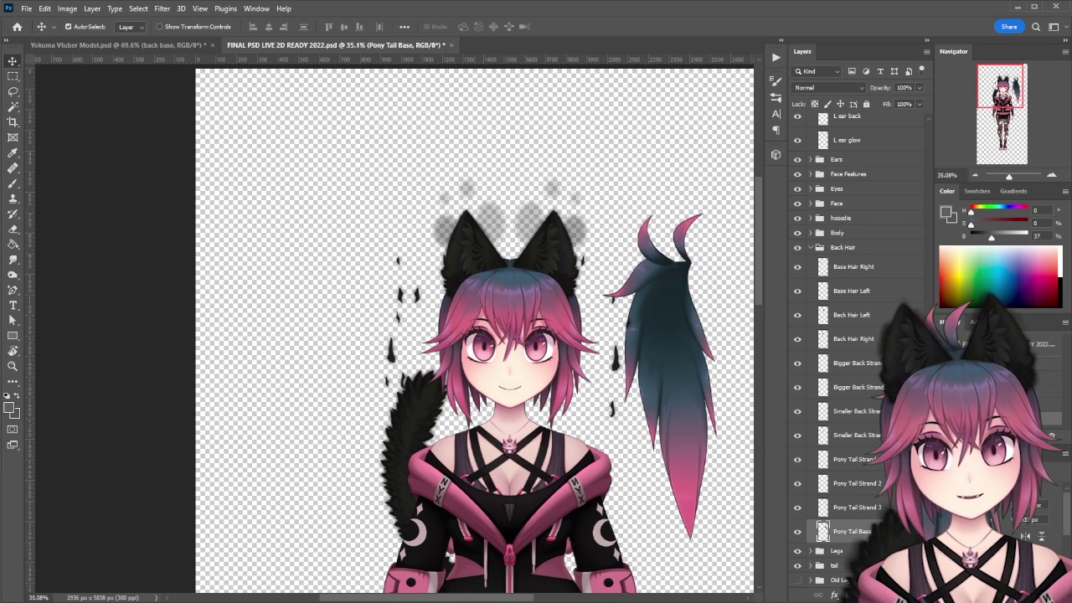
# Step: Undo the move of the Pony Tail Base layer
pyautogui.hotkey('ctrl', 'z')
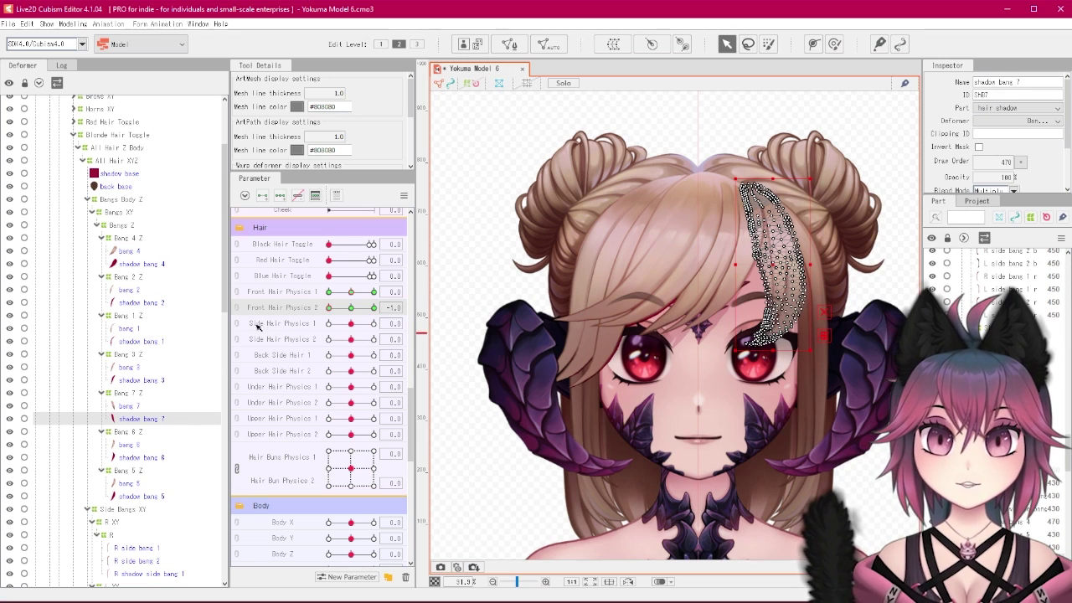
# Step: In Live2D Cubism Editor, copy bang 6's shape onto shadow bang 6 at Front Hair Physics 1 values -1.0 and 1.0
pyautogui.click(374, 291)
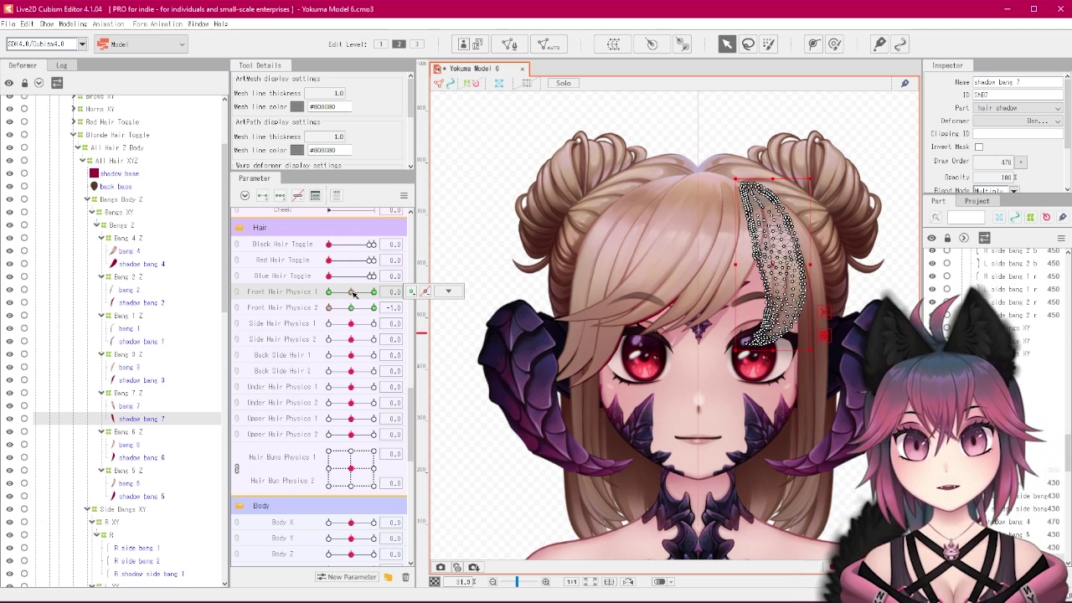
pyautogui.moveTo(327, 309); pyautogui.dragTo(287, 294)
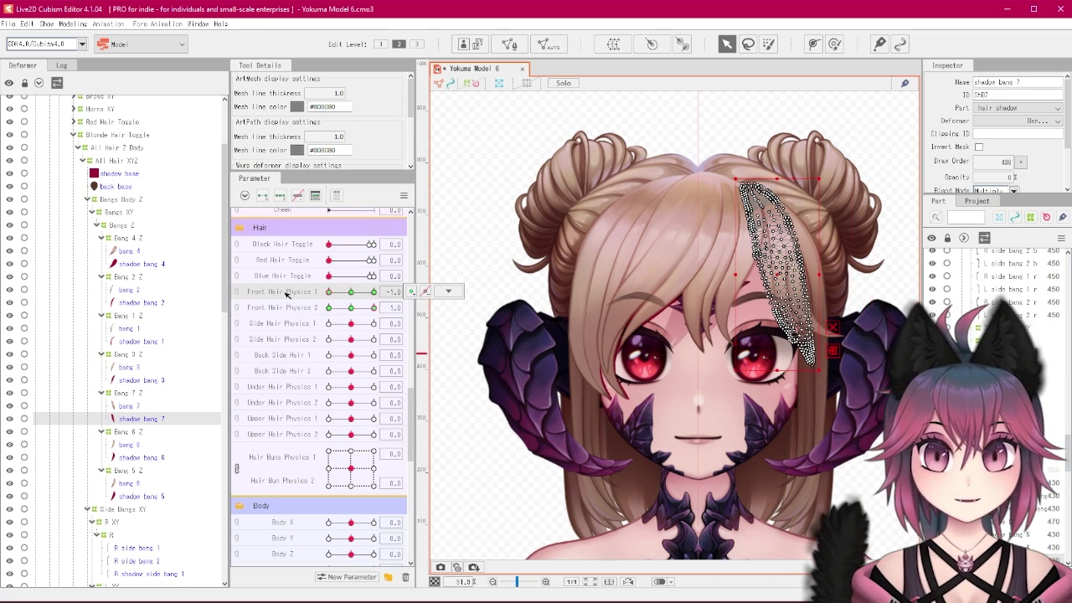
pyautogui.click(350, 307)
pyautogui.click(141, 448)
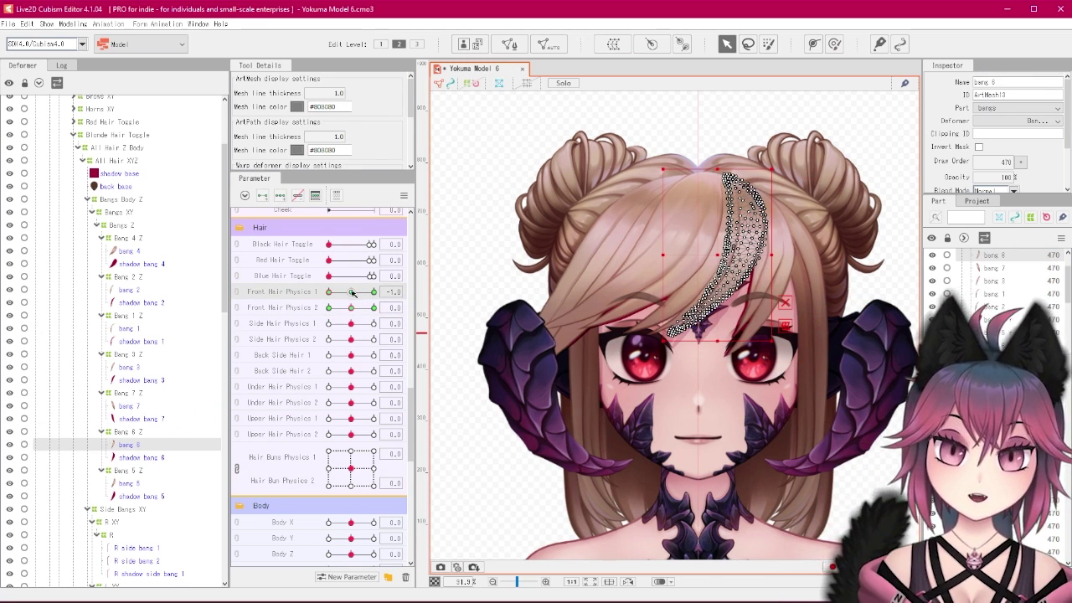
pyautogui.click(150, 457)
pyautogui.click(373, 292)
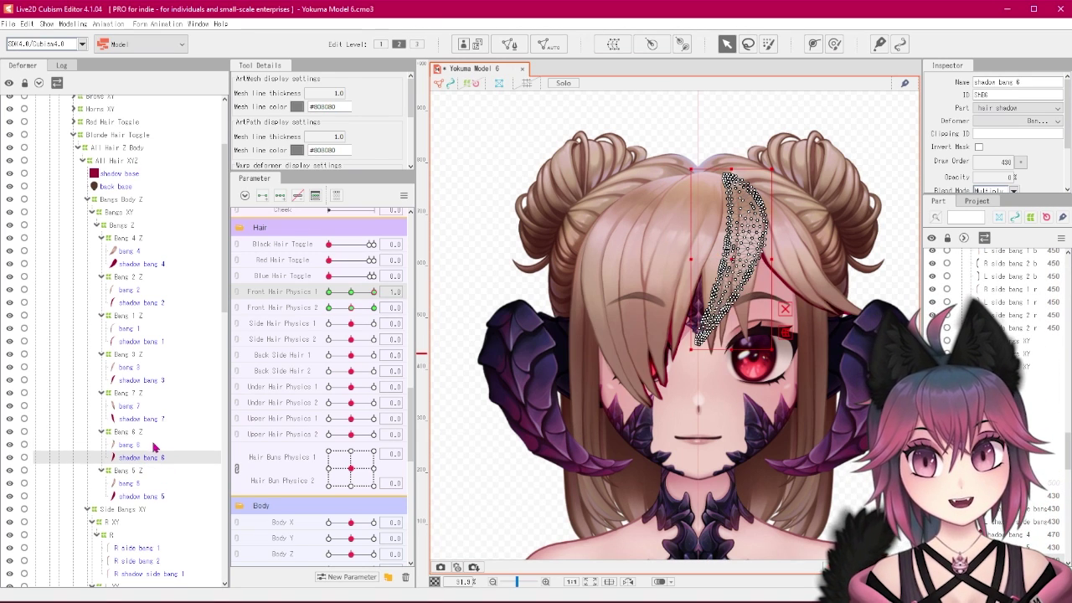
pyautogui.click(151, 444)
pyautogui.click(151, 457)
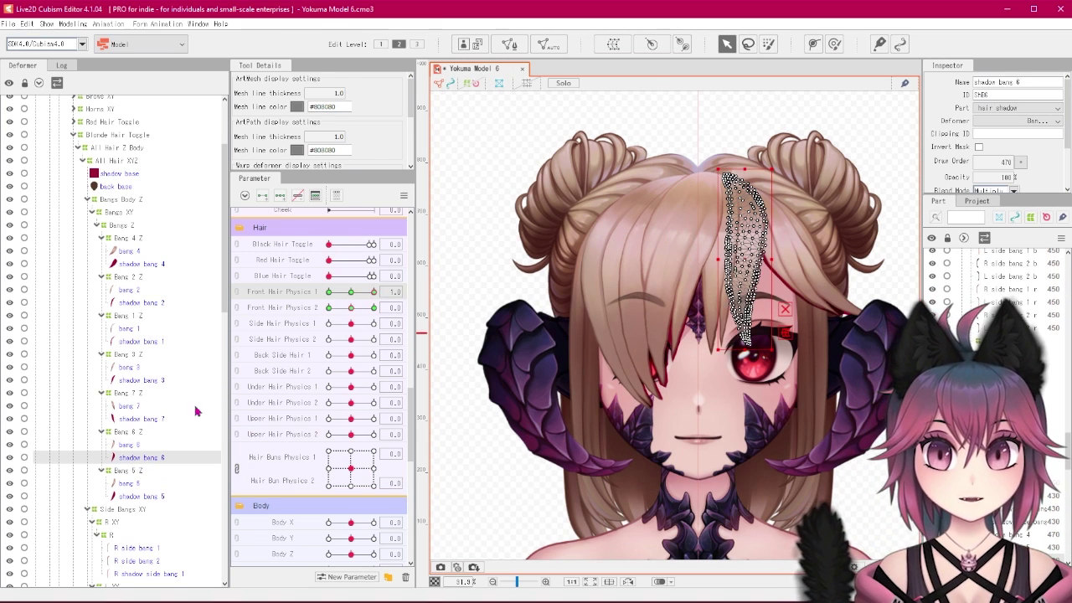
# Step: Reset Front Hair Physics 1 and match shadow bang 6 to bang 6 at Front Hair Physics 2 values 1.0 and -1.0
pyautogui.click(351, 291)
pyautogui.click(373, 307)
pyautogui.click(145, 445)
pyautogui.click(149, 457)
pyautogui.click(328, 307)
pyautogui.click(146, 445)
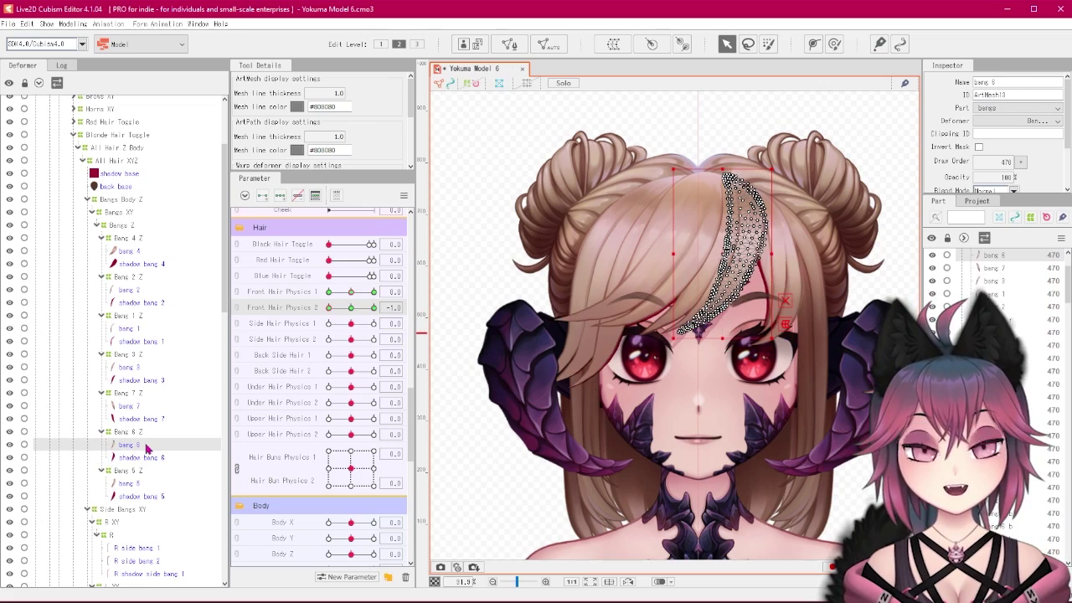
# Step: Open the Physics/Scene Blending Settings and examine how the model's head and hair move up close
pyautogui.click(73, 23)
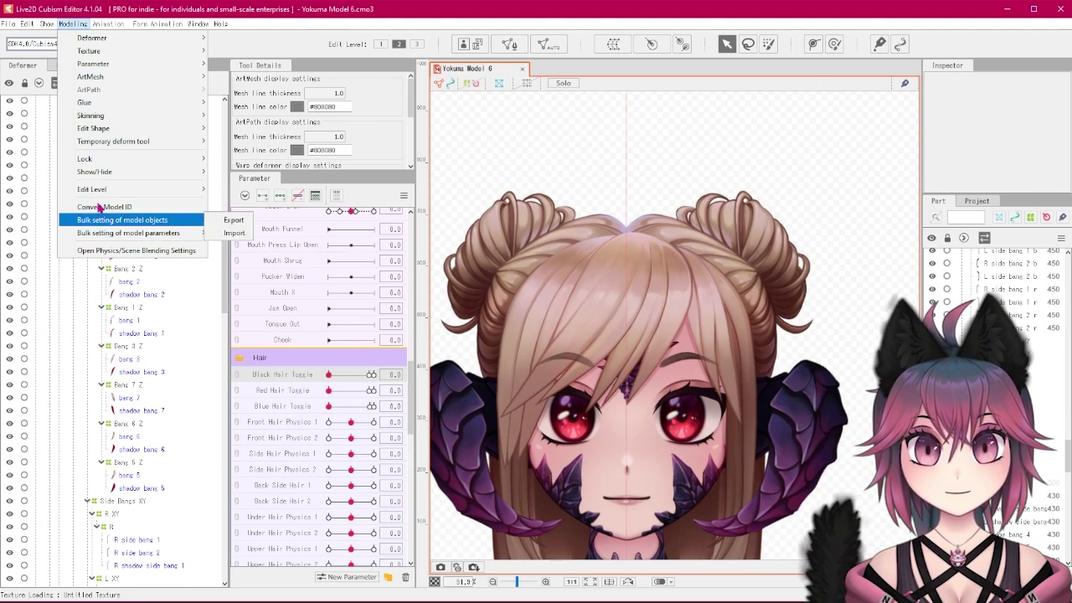
pyautogui.moveTo(113, 141)
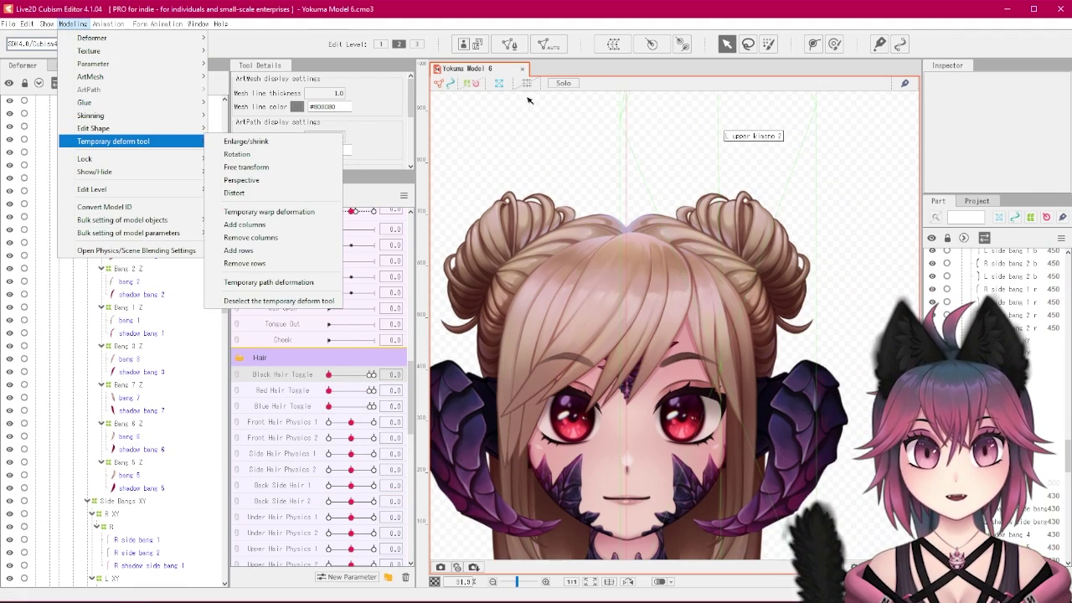
pyautogui.click(135, 250)
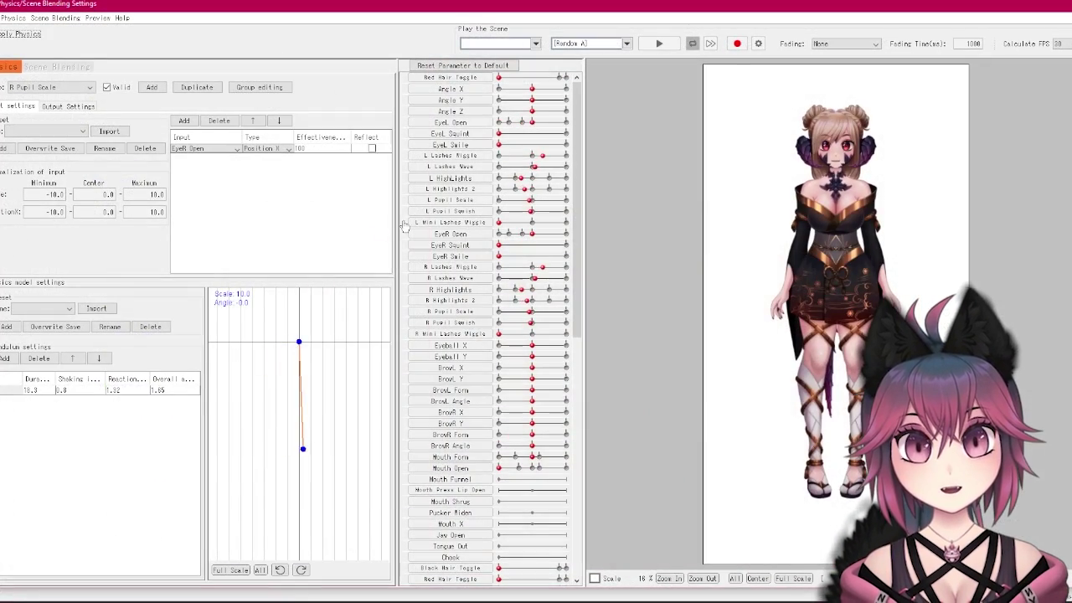
pyautogui.scroll(5, 871, 142)
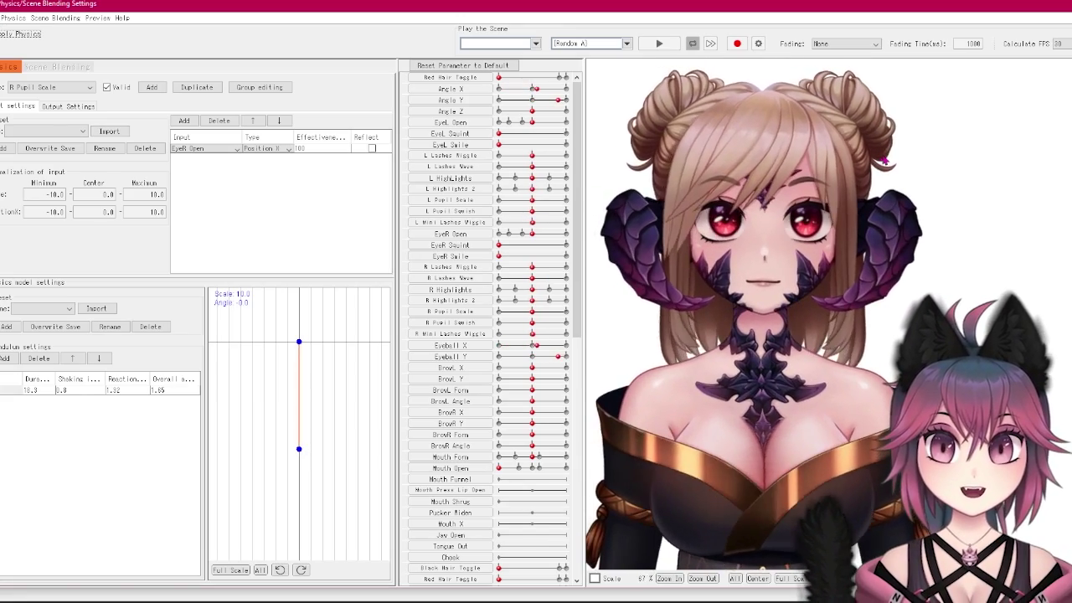
pyautogui.scroll(-5, 533, 316)
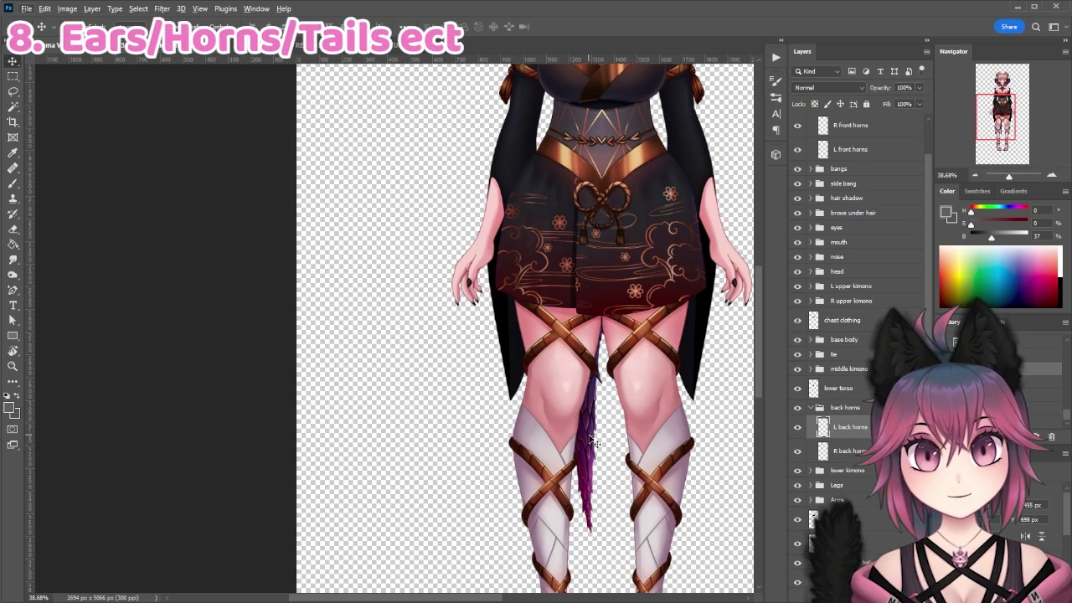
# Step: In Photoshop's Yokuma Vtuber Model.psd, pull the tail layer out beside the character's legs, and undo the move
pyautogui.moveTo(552, 431); pyautogui.dragTo(409, 412)
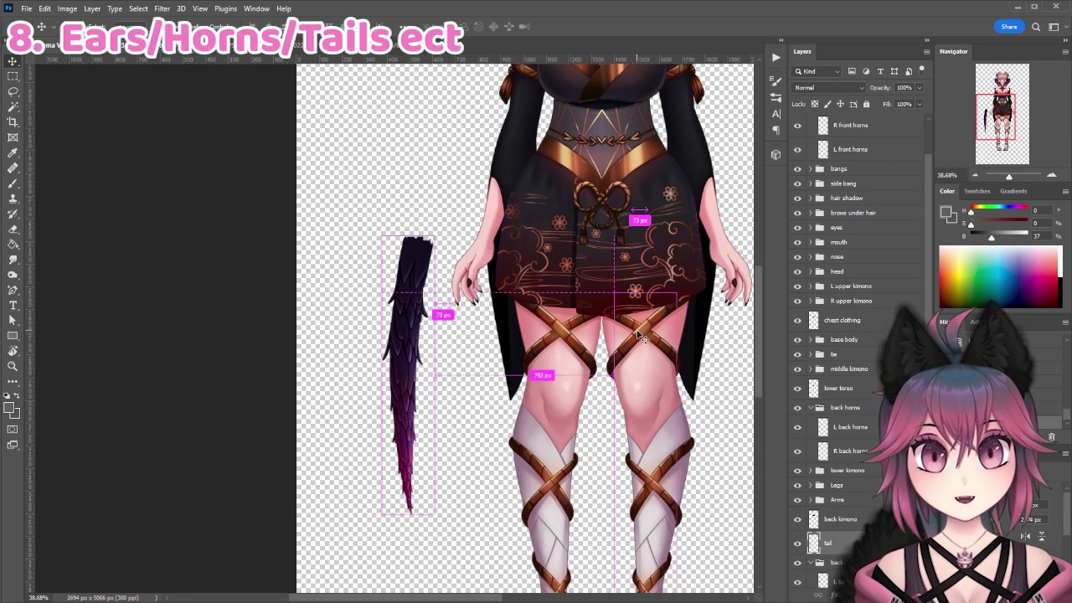
pyautogui.hotkey('ctrl', 'z')
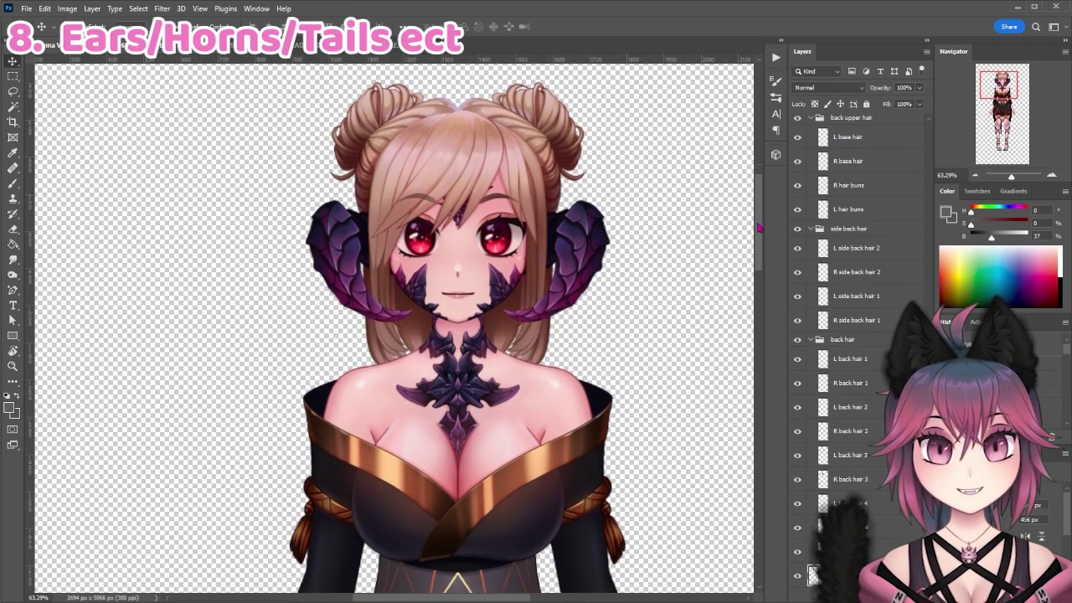
# Step: Move the left and right front horns and back horns away from the head to both sides, and undo the moves
pyautogui.moveTo(320, 244); pyautogui.dragTo(261, 246)
pyautogui.moveTo(544, 257); pyautogui.dragTo(611, 270)
pyautogui.moveTo(348, 239); pyautogui.dragTo(303, 178)
pyautogui.moveTo(608, 222); pyautogui.dragTo(684, 170)
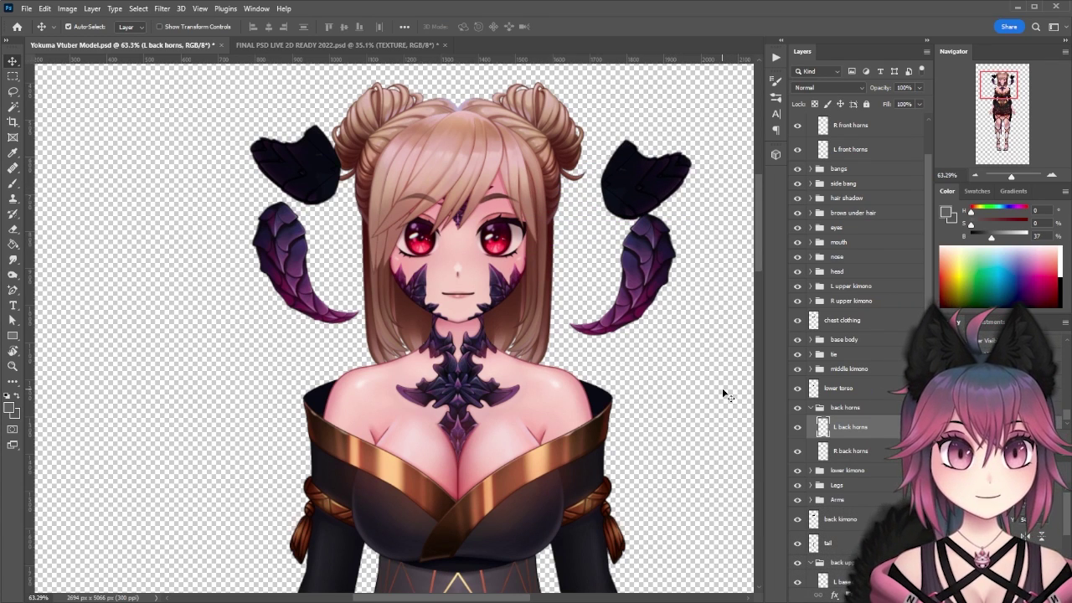
pyautogui.hotkey('ctrl', 'z')
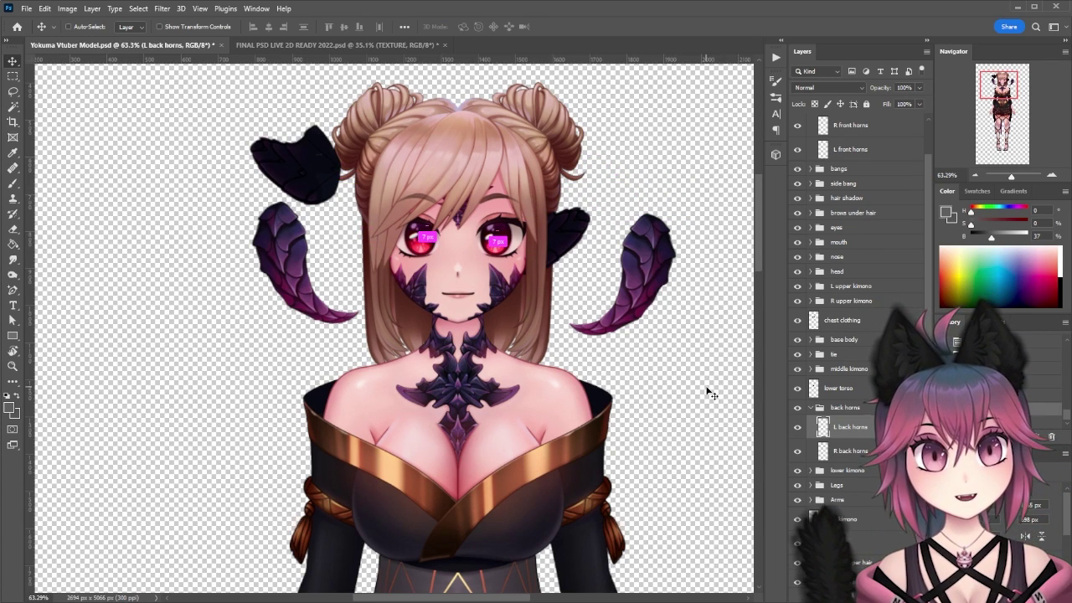
pyautogui.hotkey('ctrl', 'z')
pyautogui.hotkey('ctrl', 'z')
pyautogui.hotkey('ctrl', 'z')
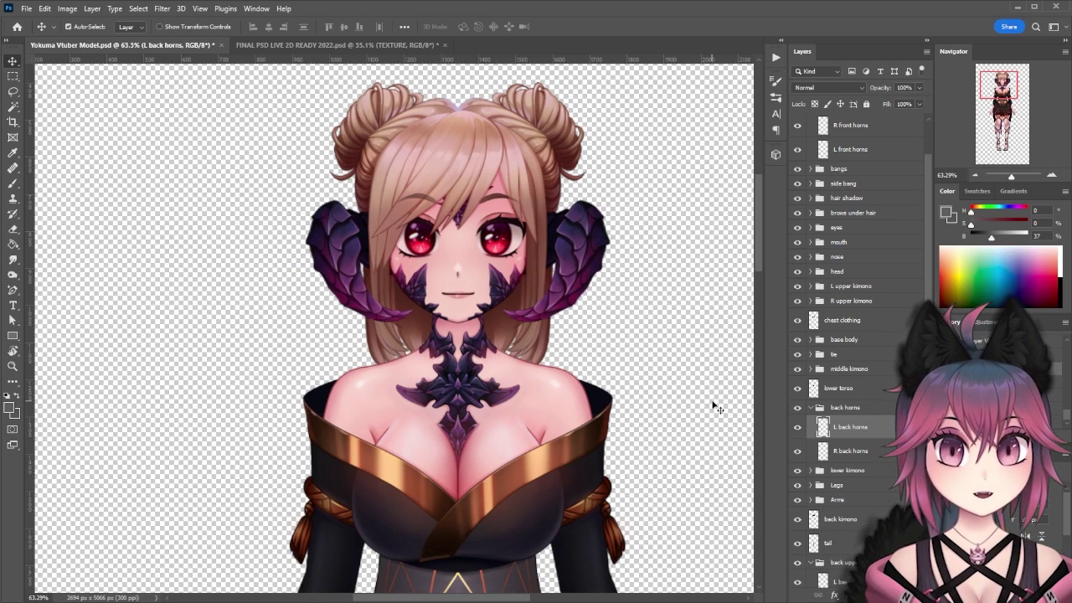
# Step: In FINAL PSD LIVE 2D READY 2022.psd, separate the R ear front, R ear fluff, R ear back and R ear glow layers beside the character
pyautogui.scroll(-2, 712, 402)
pyautogui.scroll(-1, 715, 409)
pyautogui.hotkey('ctrl', 'Tab')
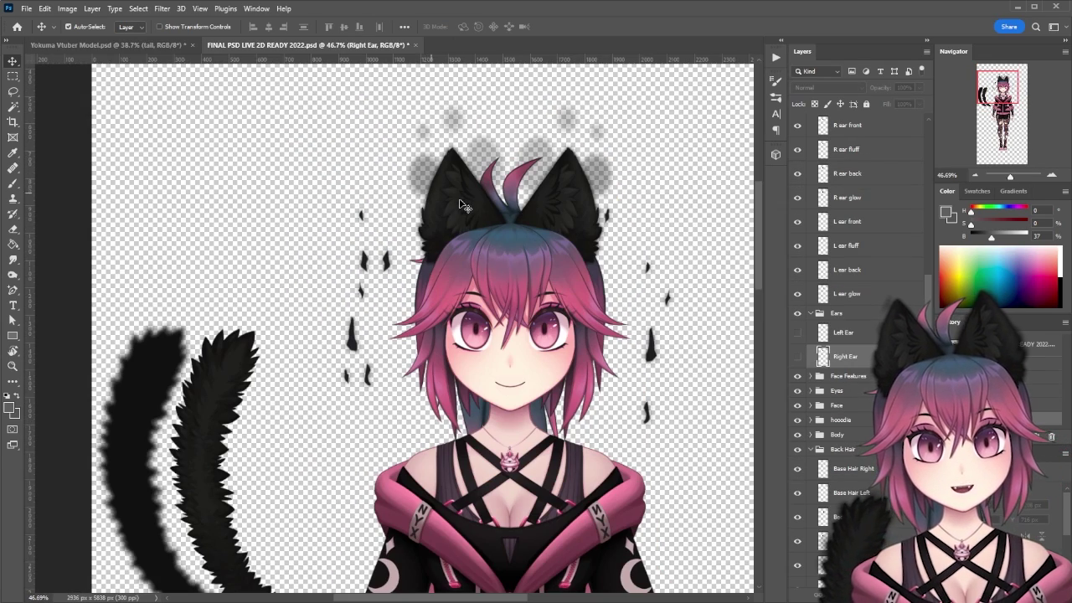
pyautogui.moveTo(447, 216); pyautogui.dragTo(416, 210)
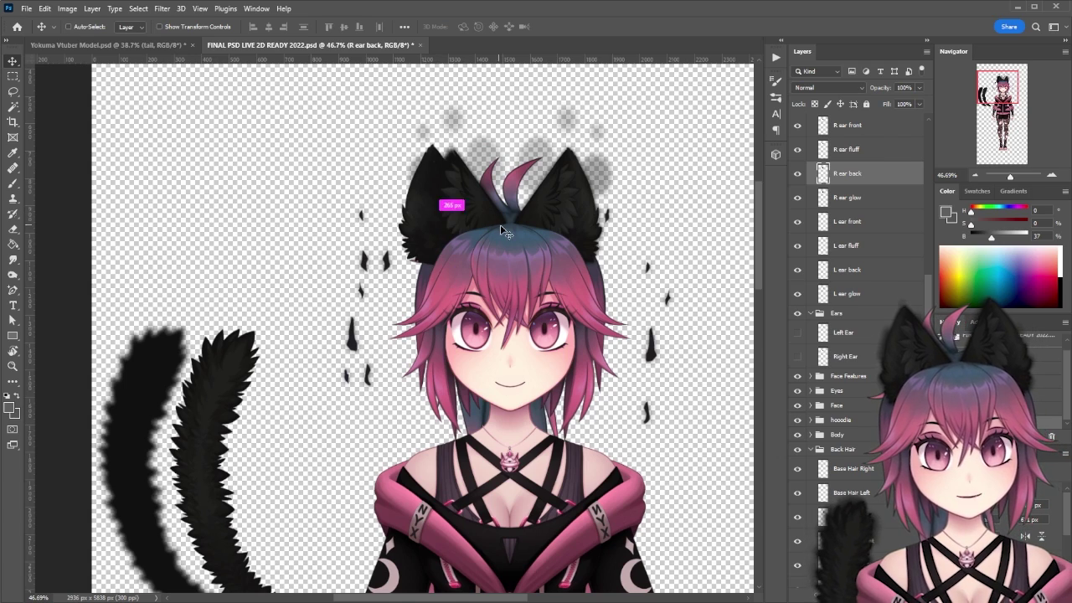
pyautogui.moveTo(488, 217); pyautogui.dragTo(362, 201)
pyautogui.moveTo(456, 210); pyautogui.dragTo(235, 240)
pyautogui.moveTo(471, 209); pyautogui.dragTo(375, 469)
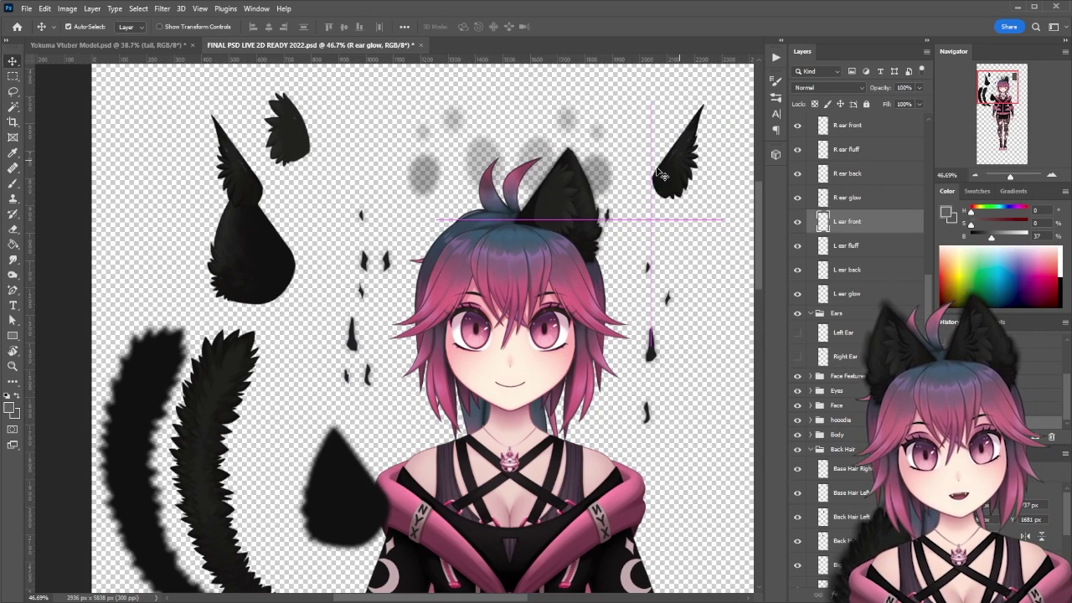